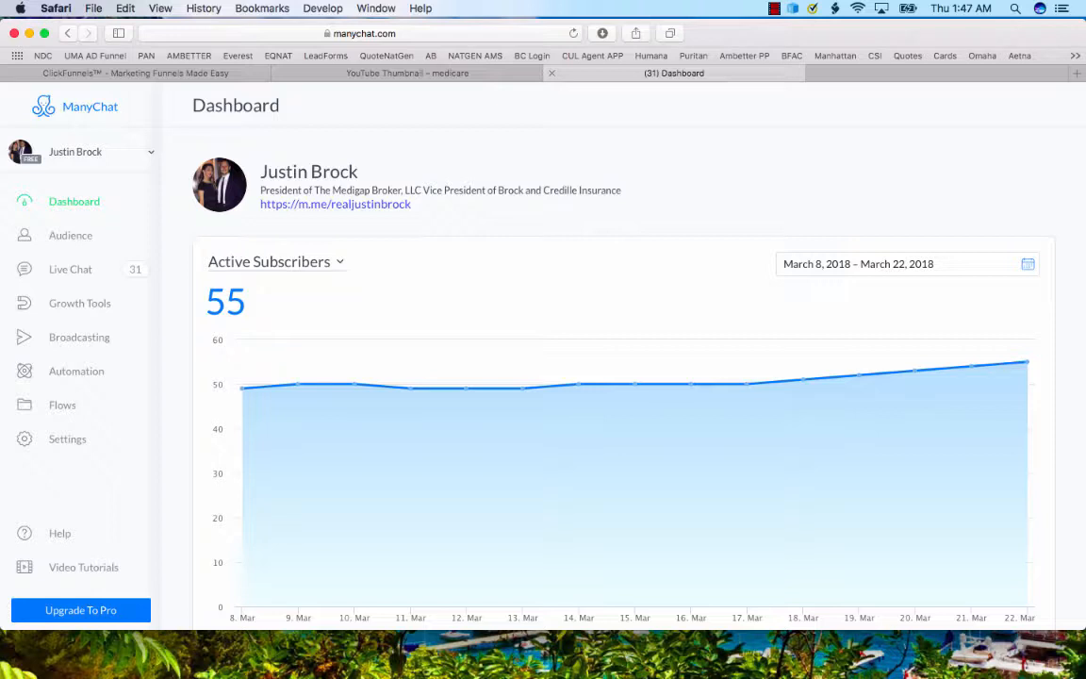
# Review the active subscribers chart and the subscribe, unsubscribe and net subscriber figures on the ManyChat dashboard.
pyautogui.click(183, 72)
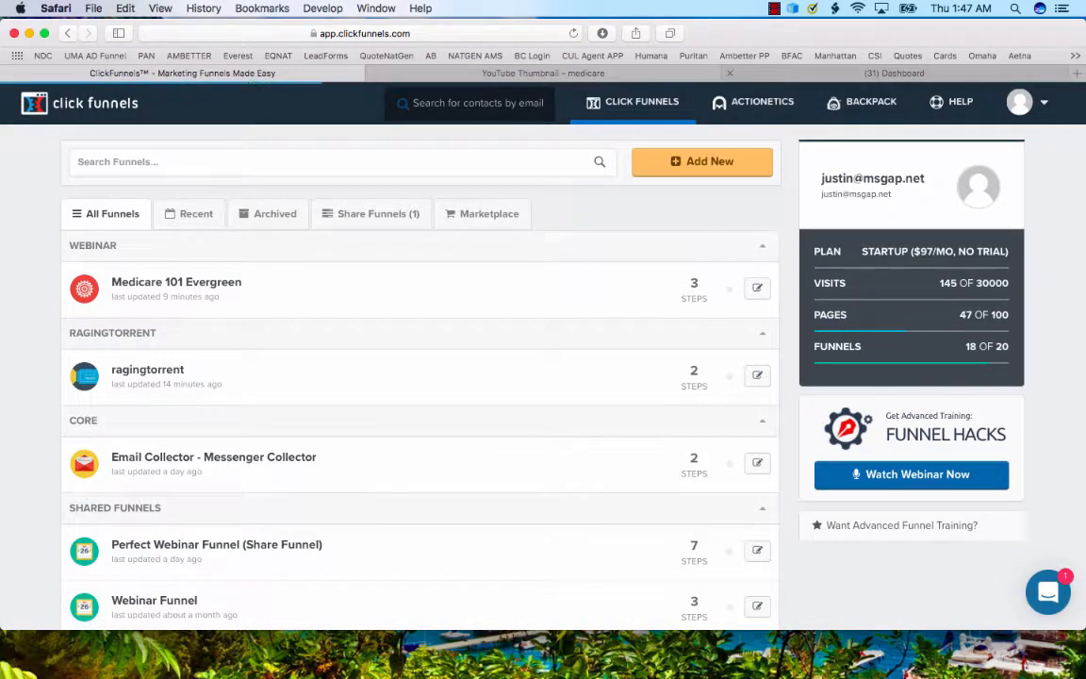
pyautogui.click(773, 73)
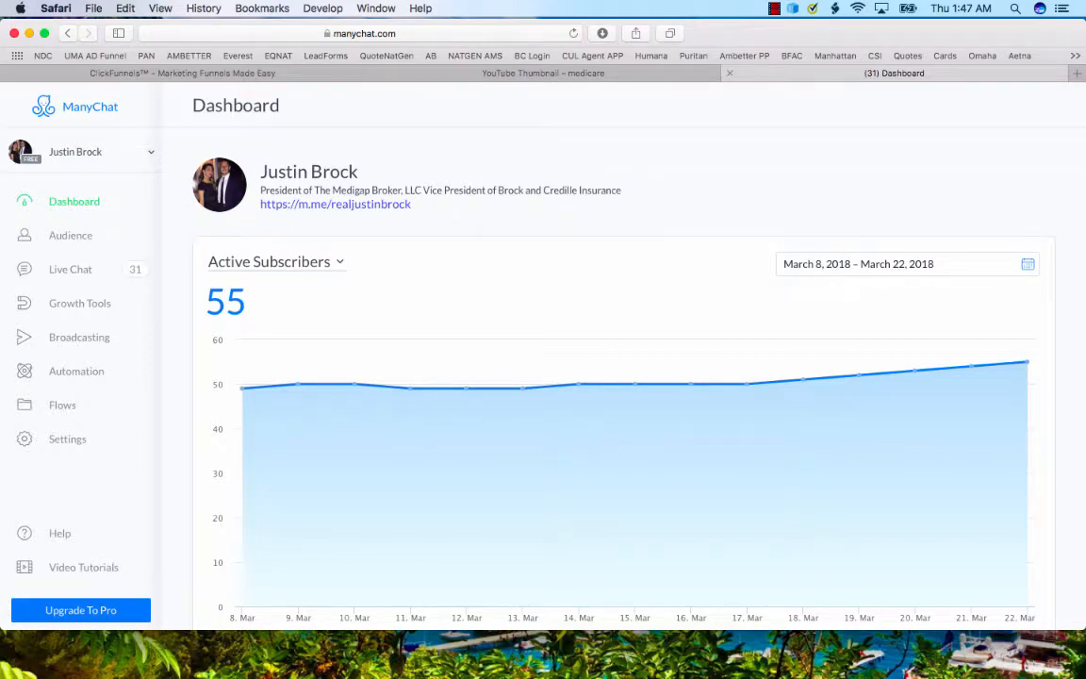
pyautogui.scroll(-5, 622, 377)
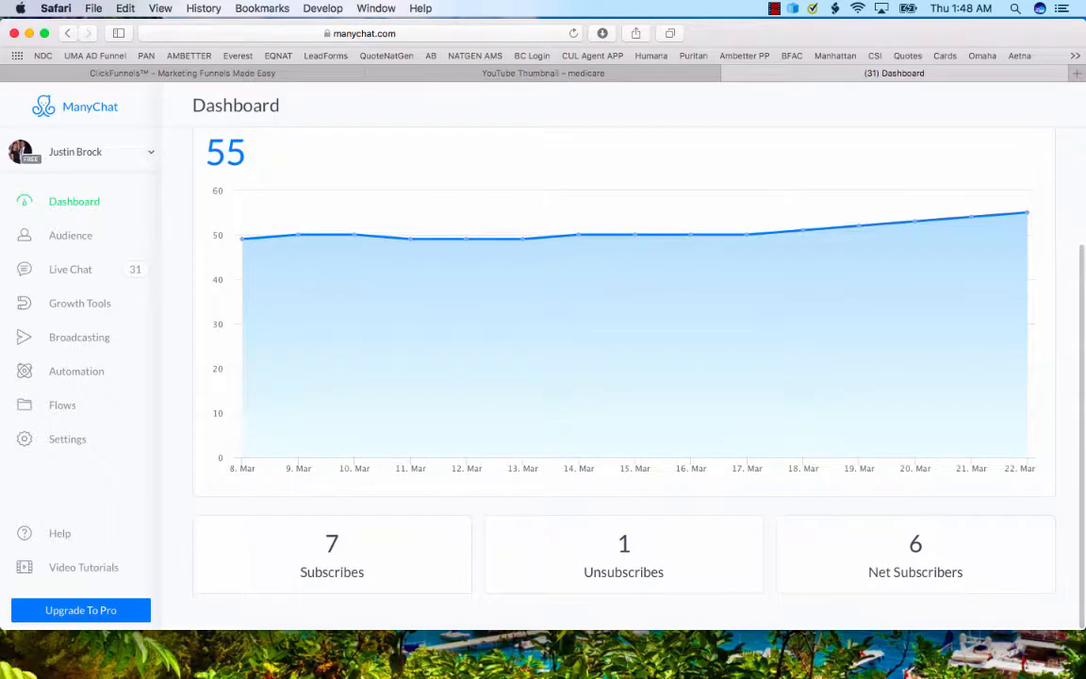
pyautogui.scroll(5, 623, 377)
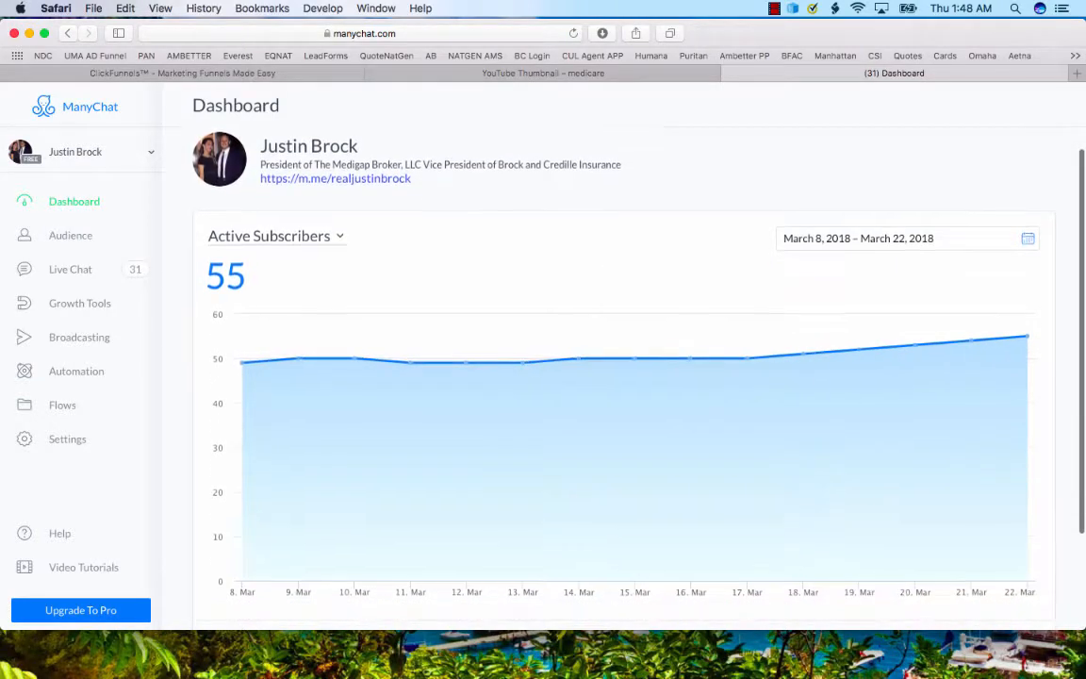
pyautogui.scroll(-1, 622, 377)
pyautogui.scroll(1, 623, 377)
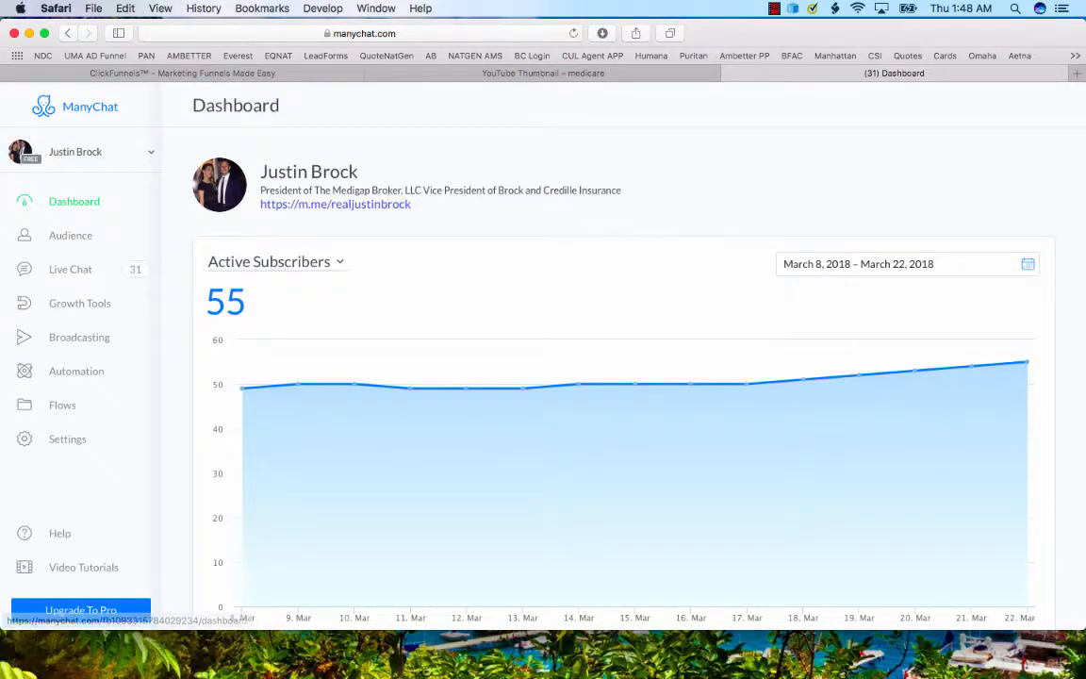
pyautogui.tripleClick(227, 302)
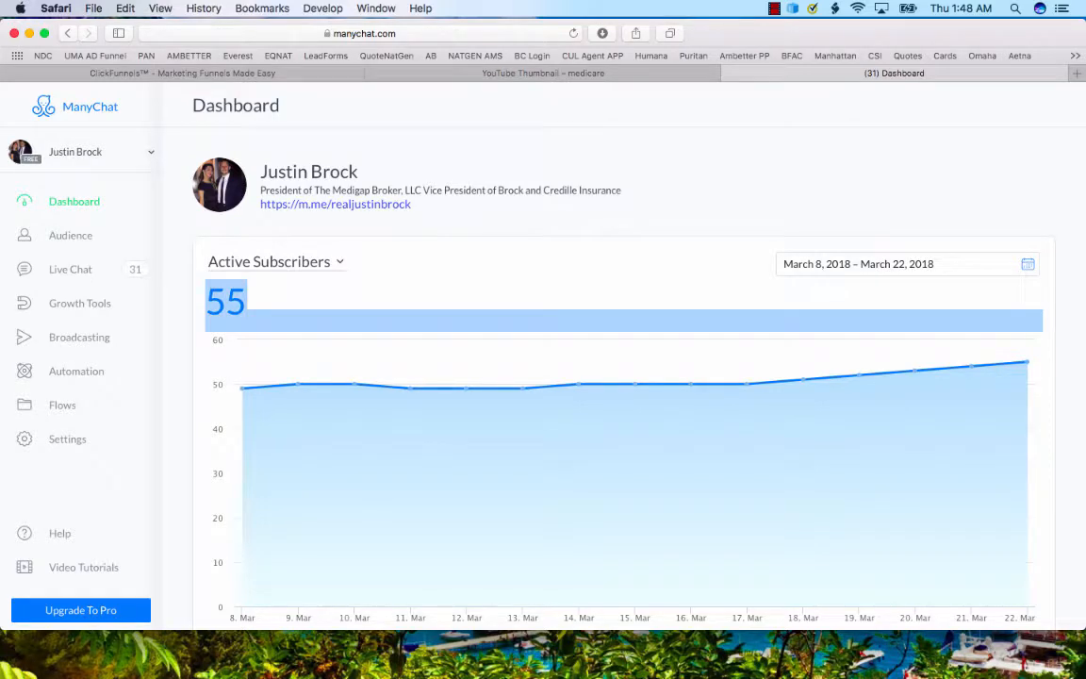
pyautogui.click(256, 303)
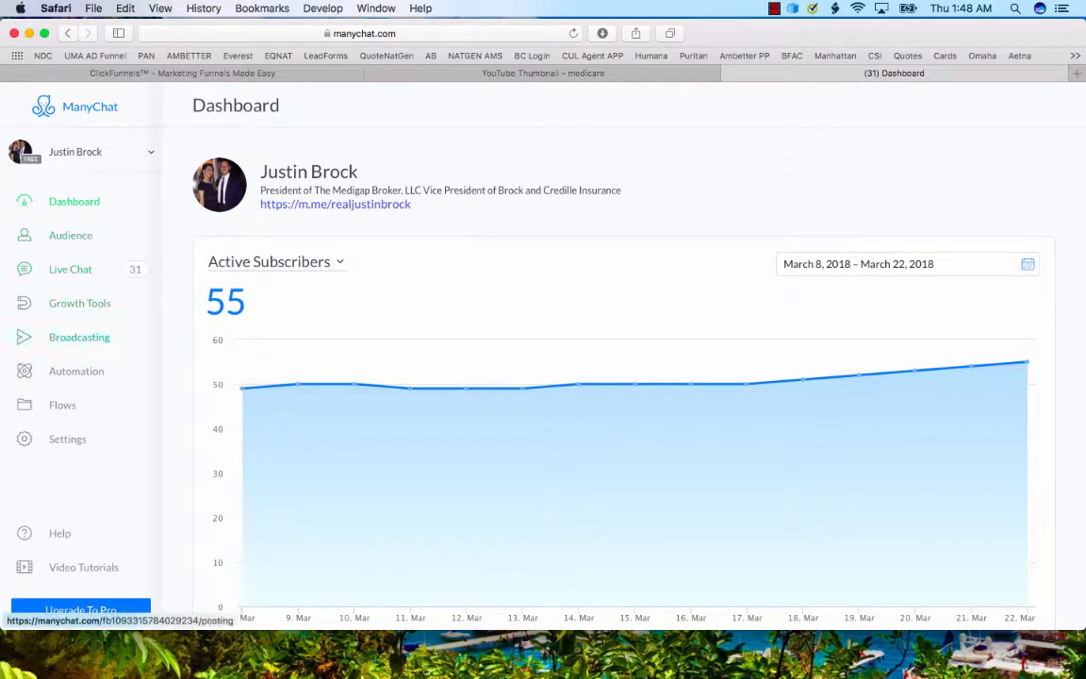
# Open Live Chat and read the newest conversation thread in the list.
pyautogui.click(79, 336)
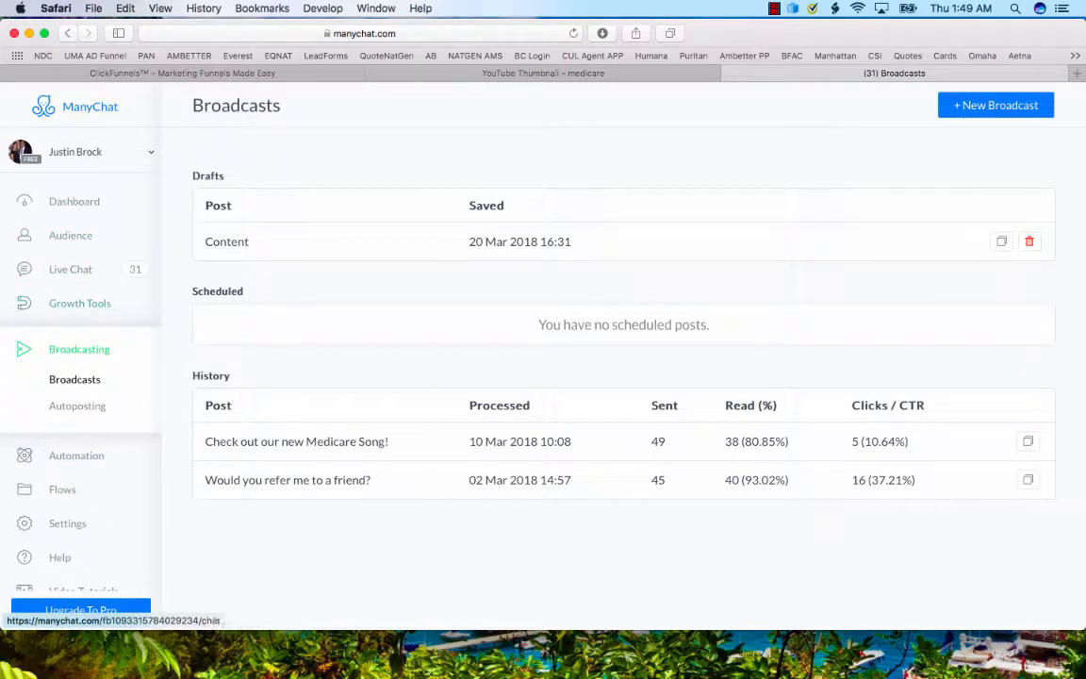
pyautogui.click(70, 269)
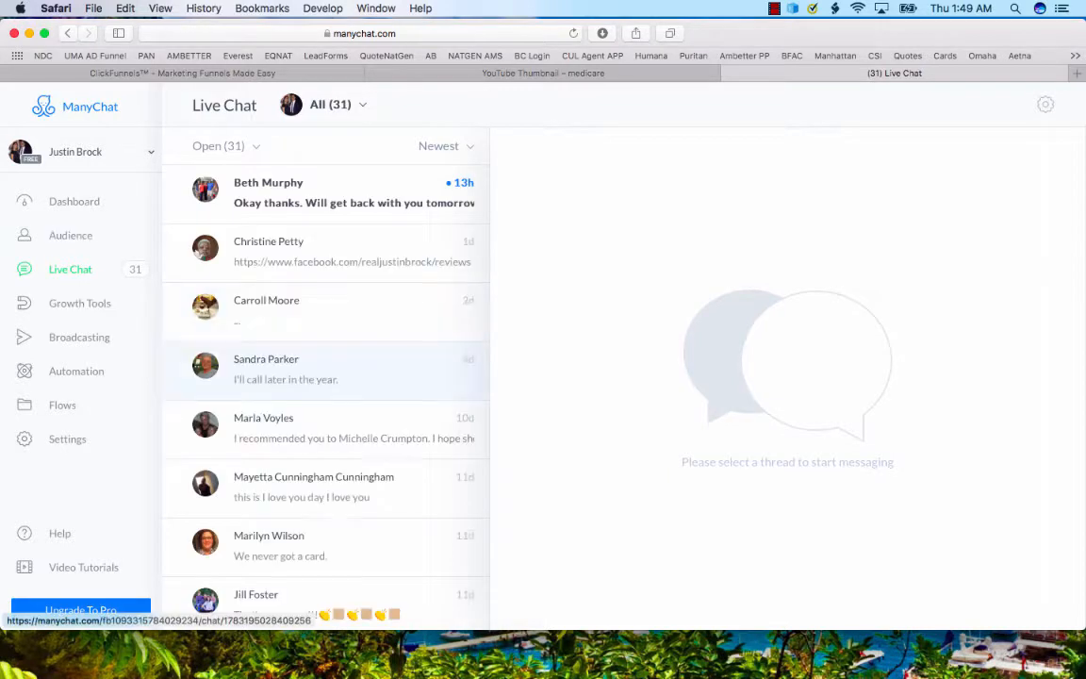
pyautogui.scroll(-2, 330, 359)
pyautogui.scroll(2, 325, 288)
pyautogui.click(325, 193)
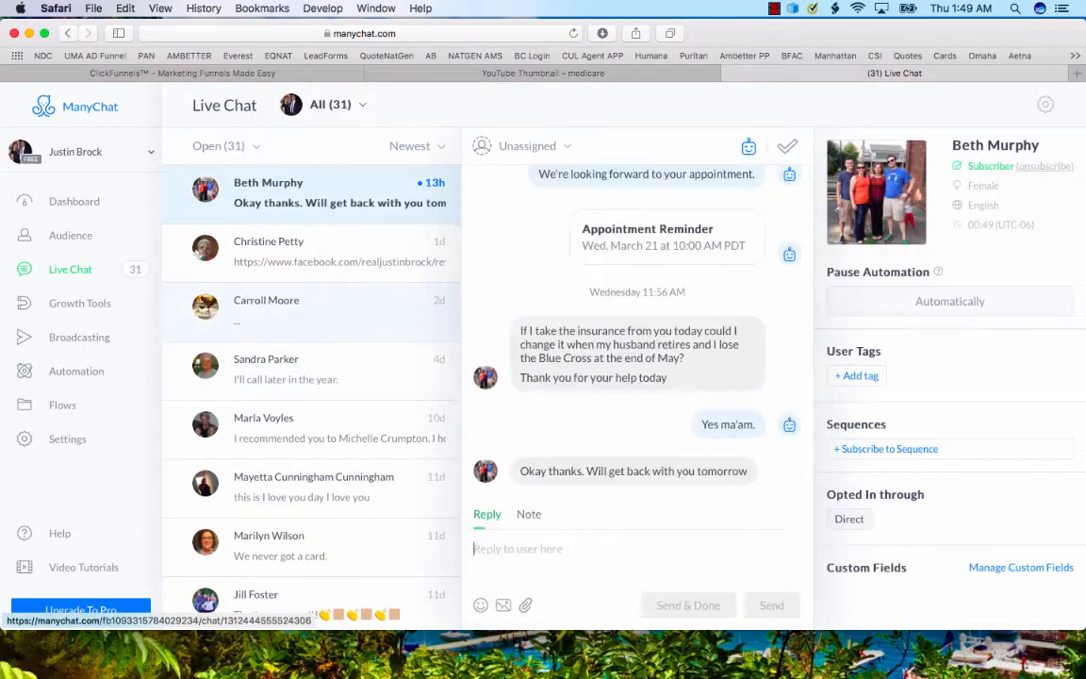
pyautogui.scroll(-1, 325, 303)
pyautogui.scroll(1, 311, 377)
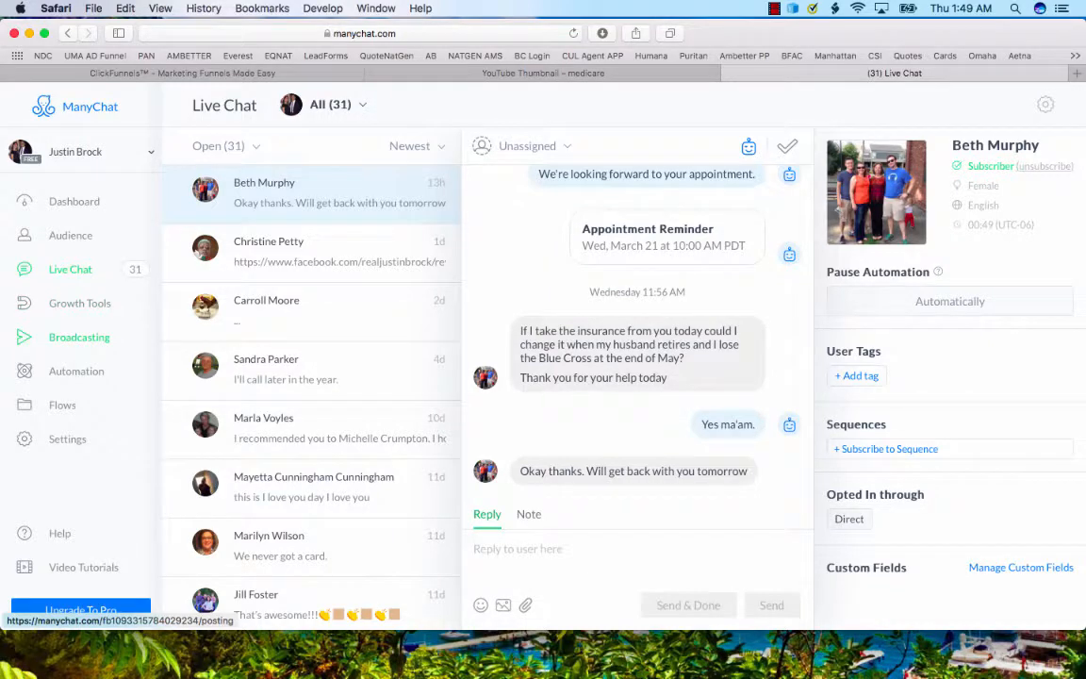
# Open the sent broadcast "Would you refer me to a friend?" and inspect the click details of its No and Yes answers.
pyautogui.click(79, 335)
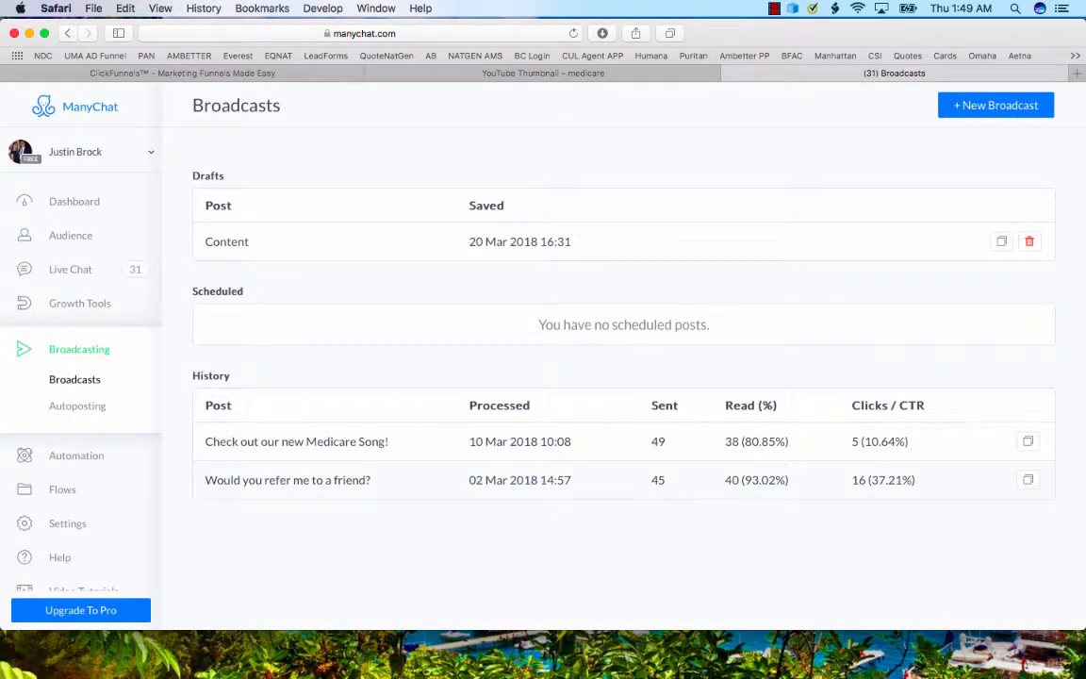
pyautogui.click(287, 480)
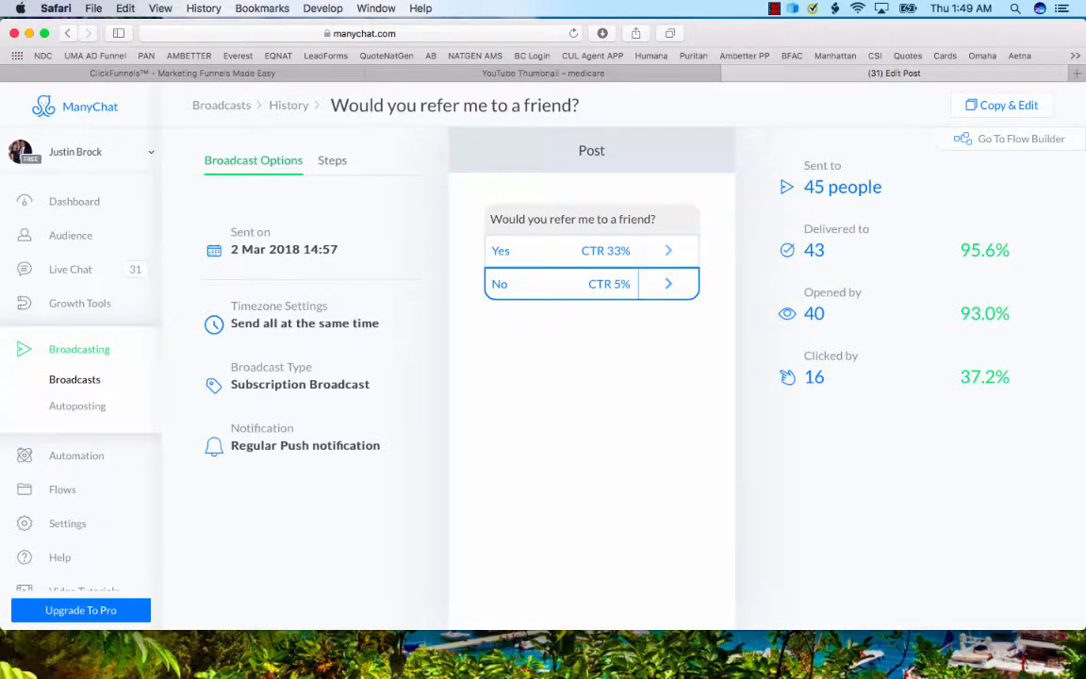
pyautogui.click(575, 283)
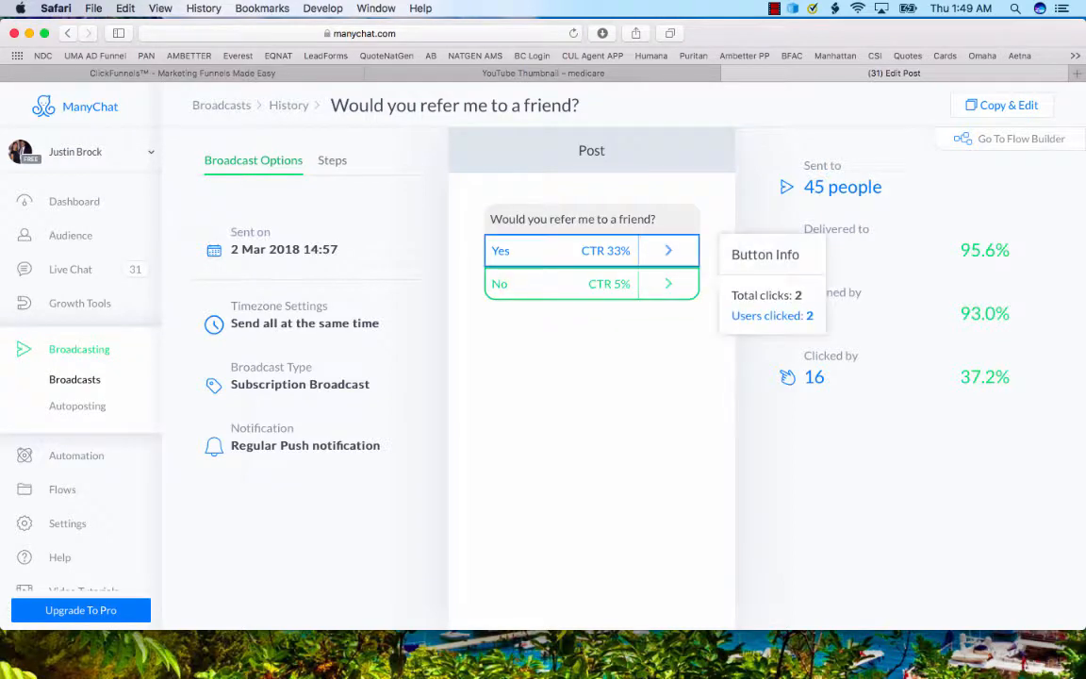
pyautogui.click(575, 251)
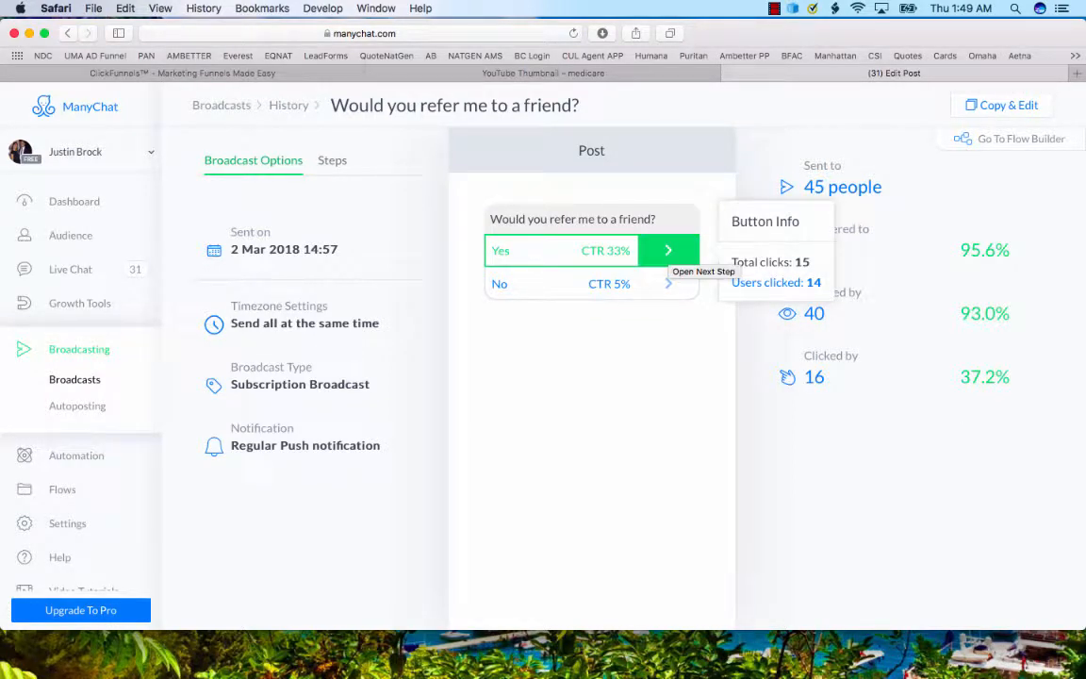
# View the message that follows the Yes answer in Flow Builder and inspect the FIVE STARS link's details.
pyautogui.click(669, 251)
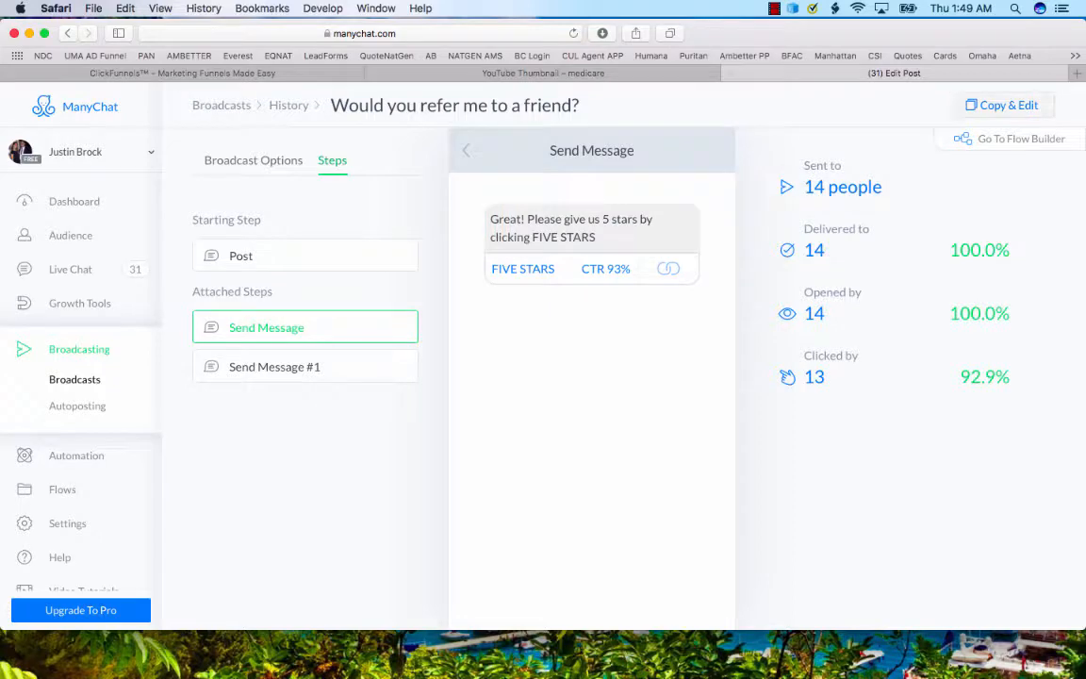
pyautogui.click(1013, 139)
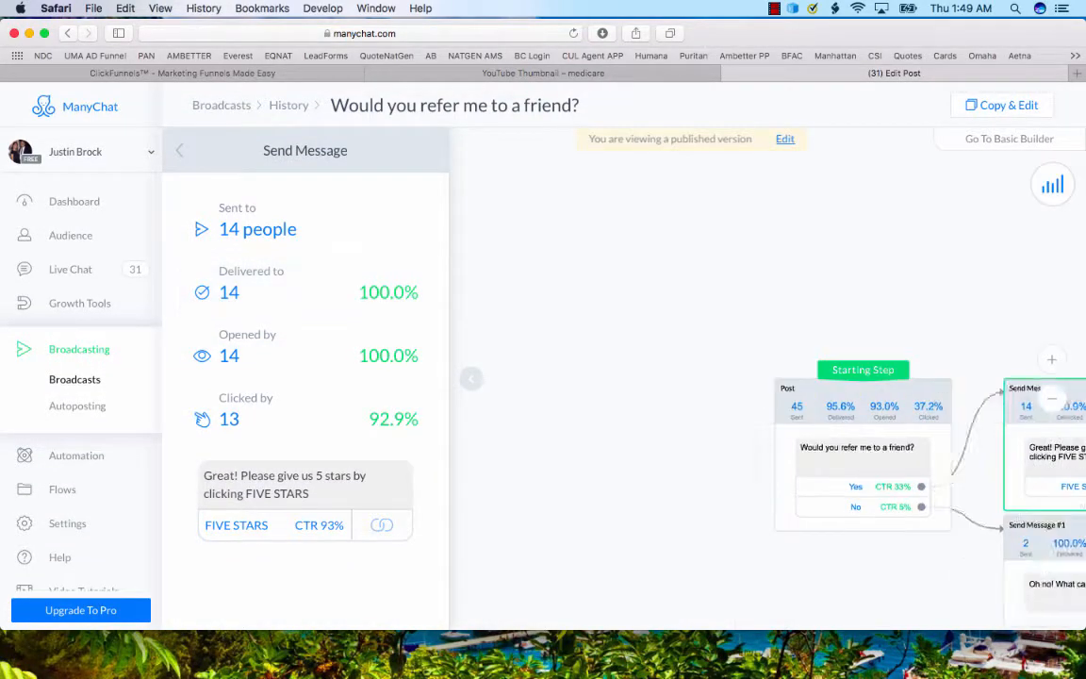
pyautogui.click(307, 525)
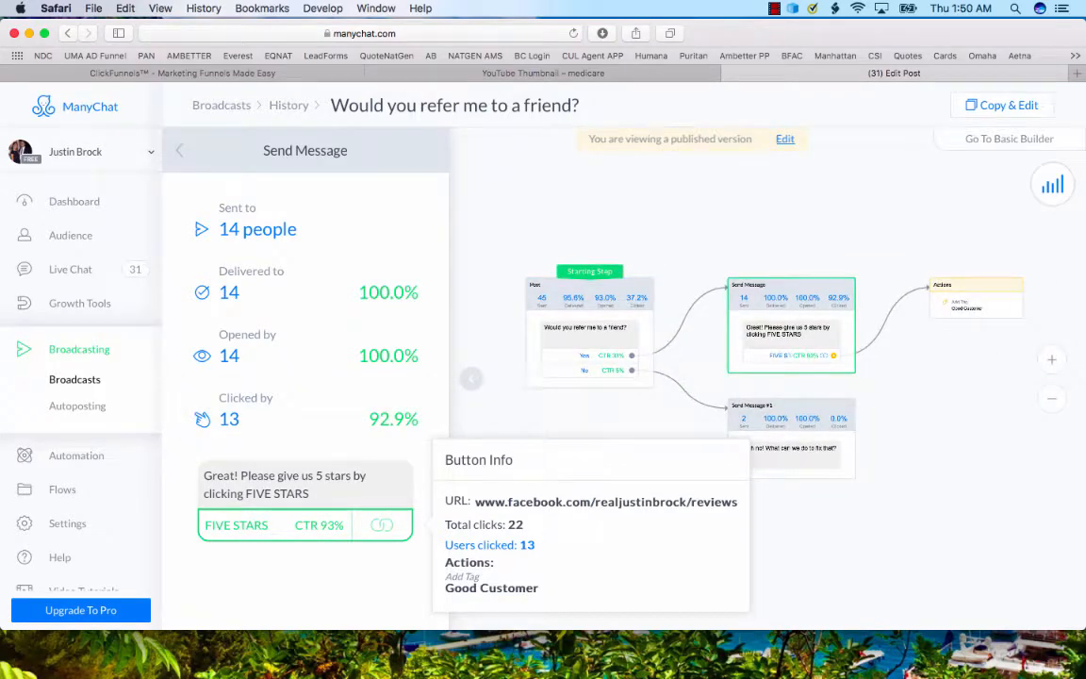
# Examine the broadcast's flow from the starting post through both reply messages, and open the Actions step's tag details.
pyautogui.scroll(5, 654, 411)
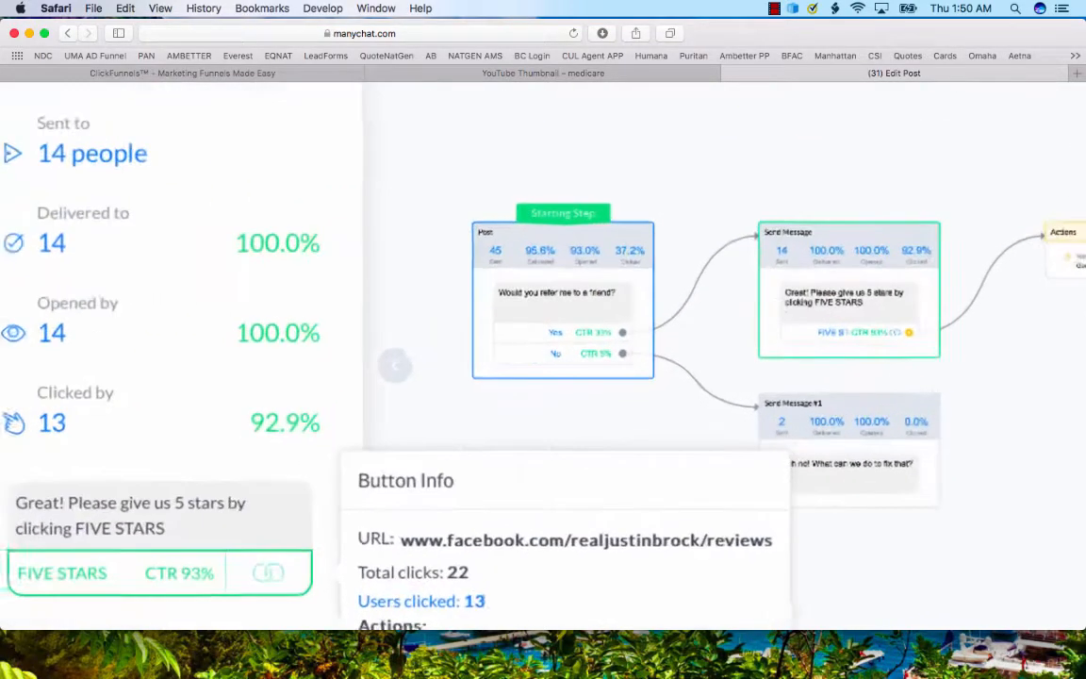
pyautogui.scroll(-1, 674, 380)
pyautogui.scroll(3, 673, 380)
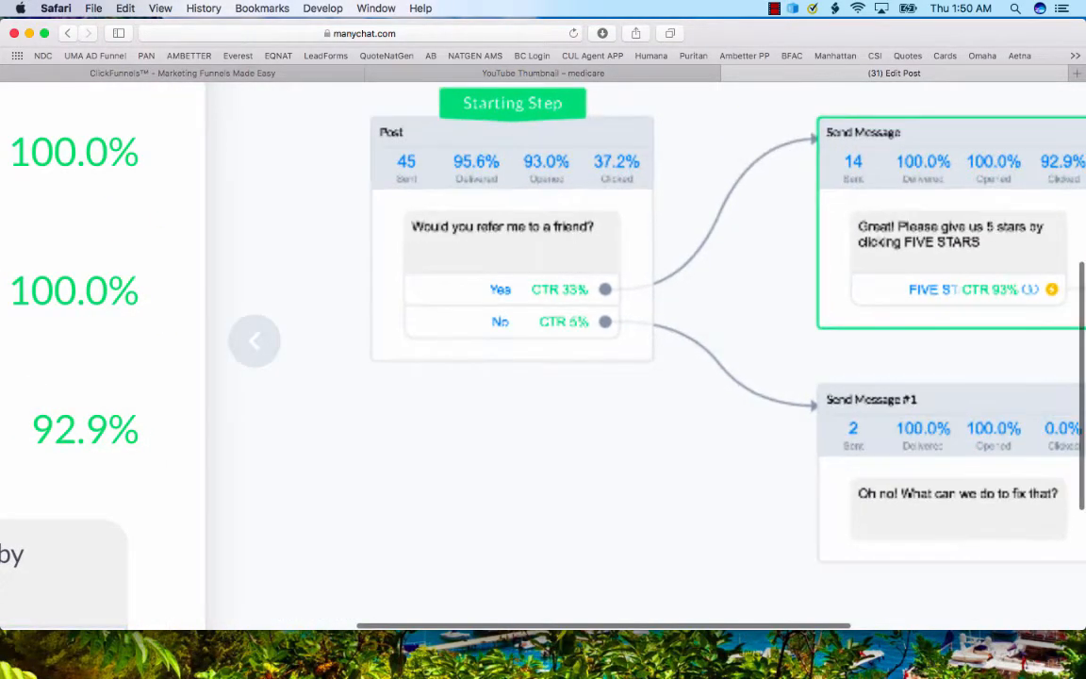
pyautogui.hscroll(-1, 672, 382)
pyautogui.hscroll(5, 671, 382)
pyautogui.scroll(3, 672, 382)
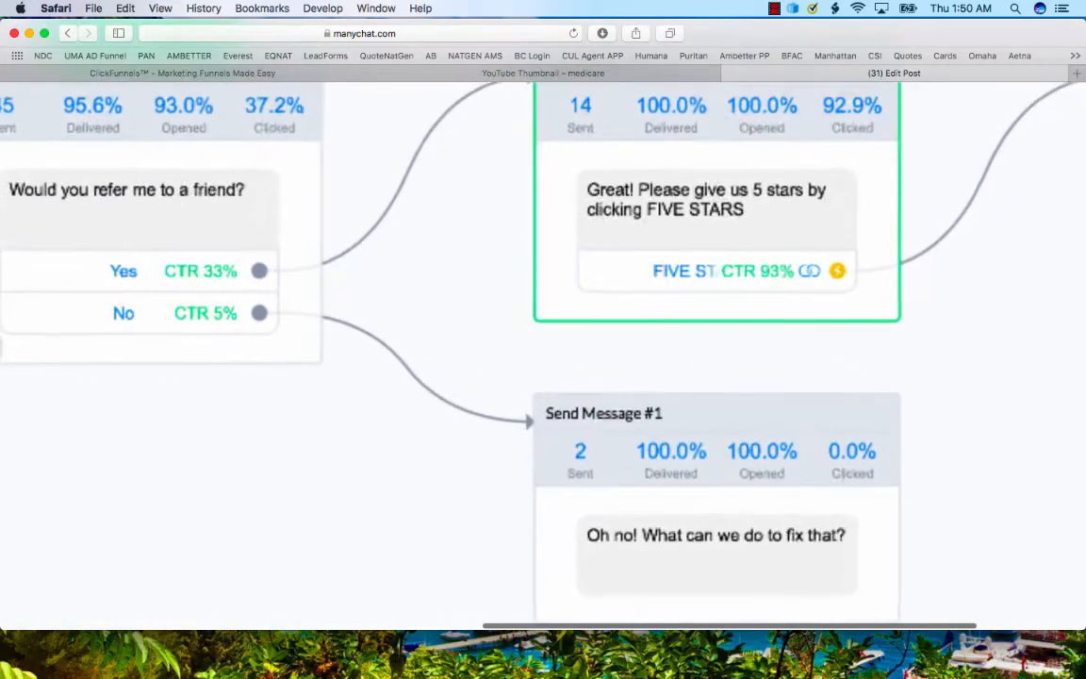
pyautogui.scroll(-2, 672, 382)
pyautogui.scroll(-3, 665, 377)
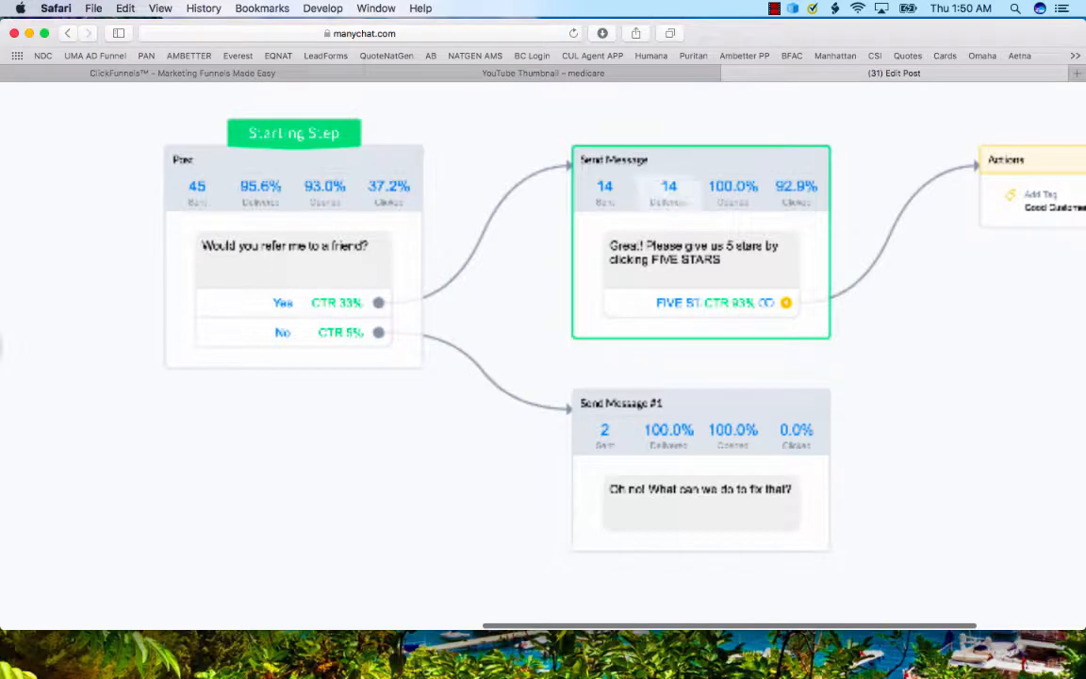
pyautogui.hscroll(3, 543, 358)
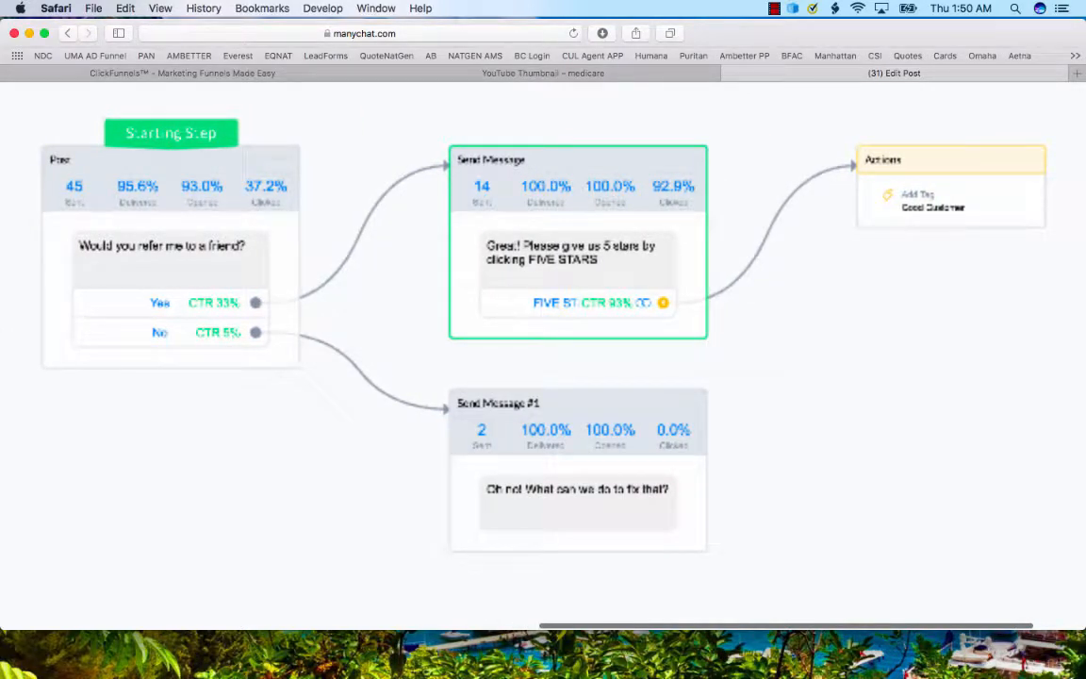
pyautogui.scroll(3, 536, 316)
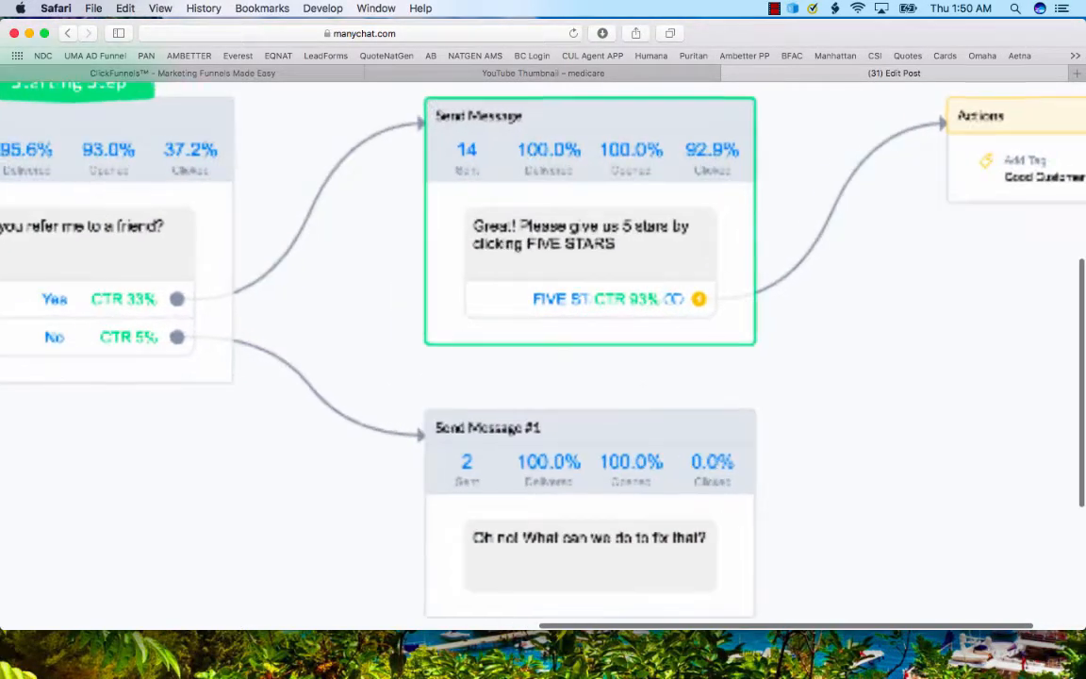
pyautogui.scroll(-5, 536, 315)
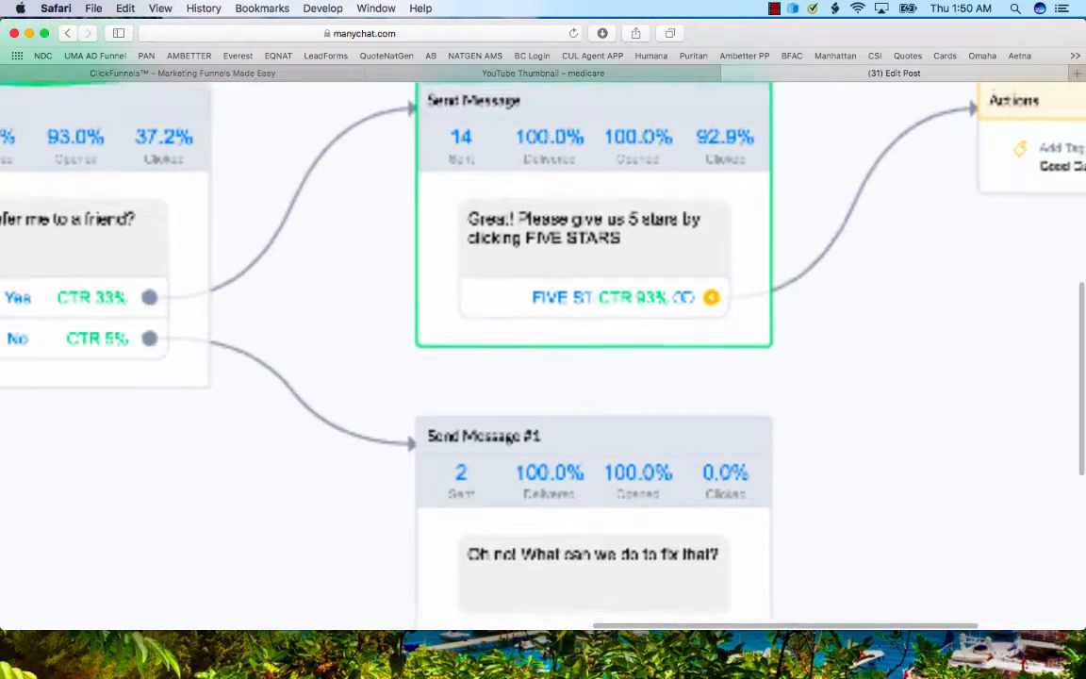
pyautogui.scroll(-3, 537, 316)
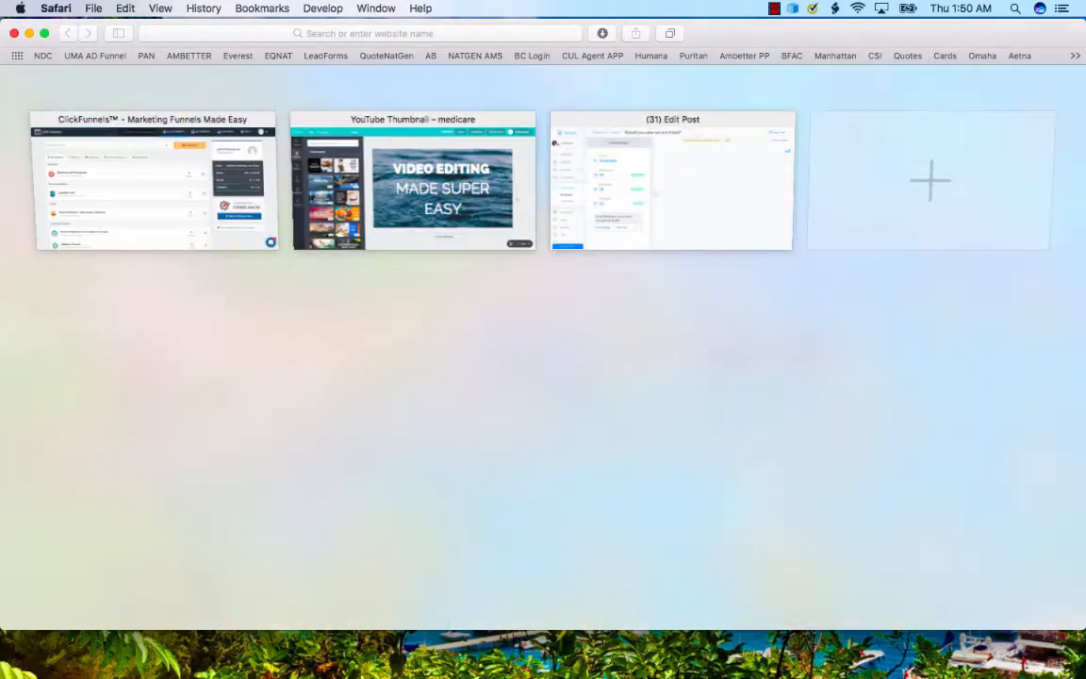
pyautogui.scroll(3, 536, 316)
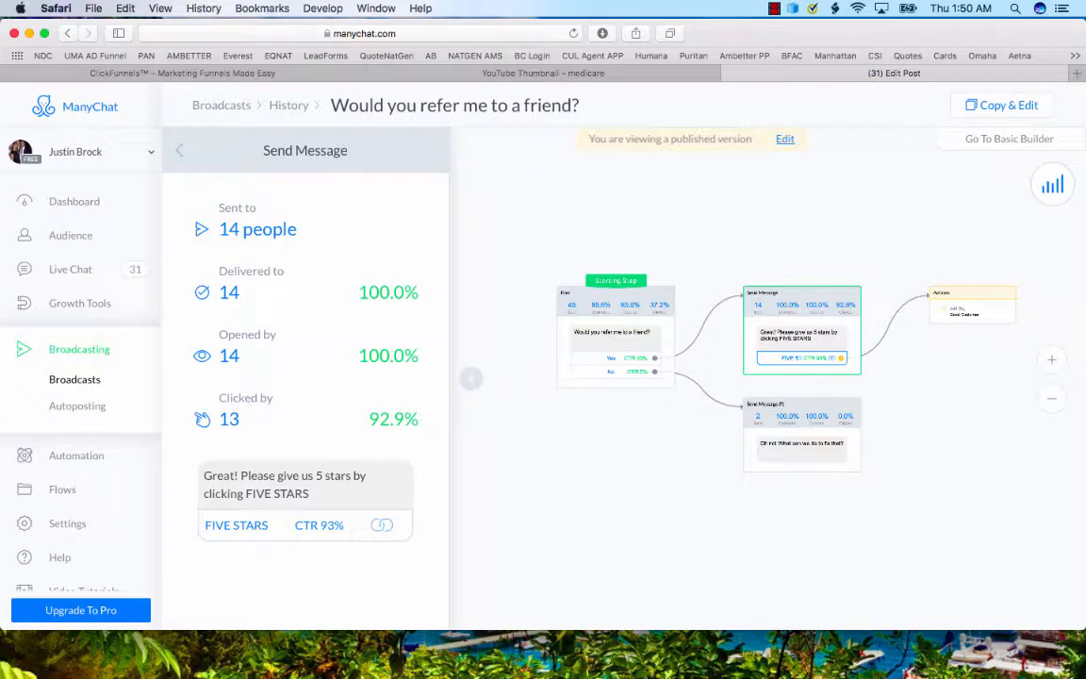
pyautogui.scroll(5, 803, 359)
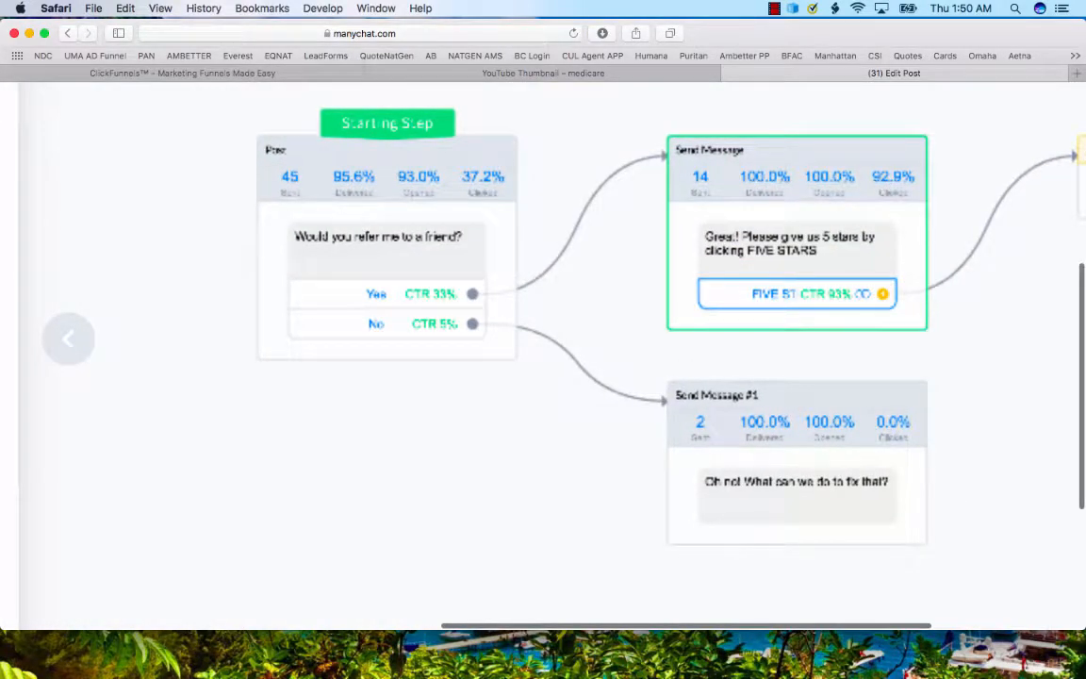
pyautogui.scroll(-5, 543, 359)
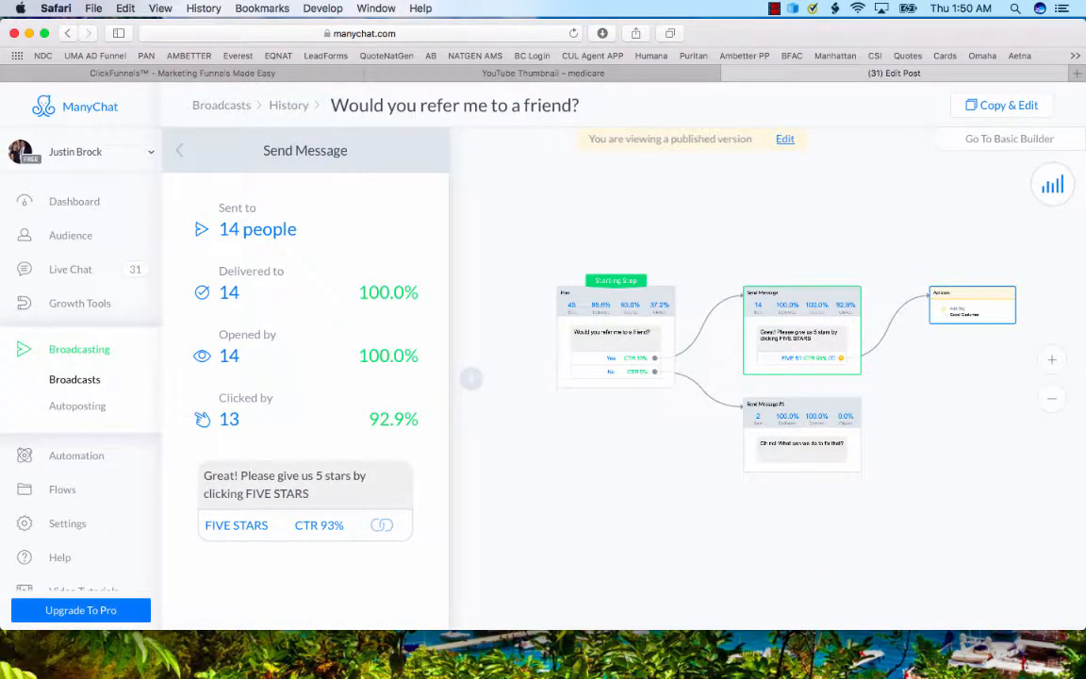
pyautogui.click(972, 305)
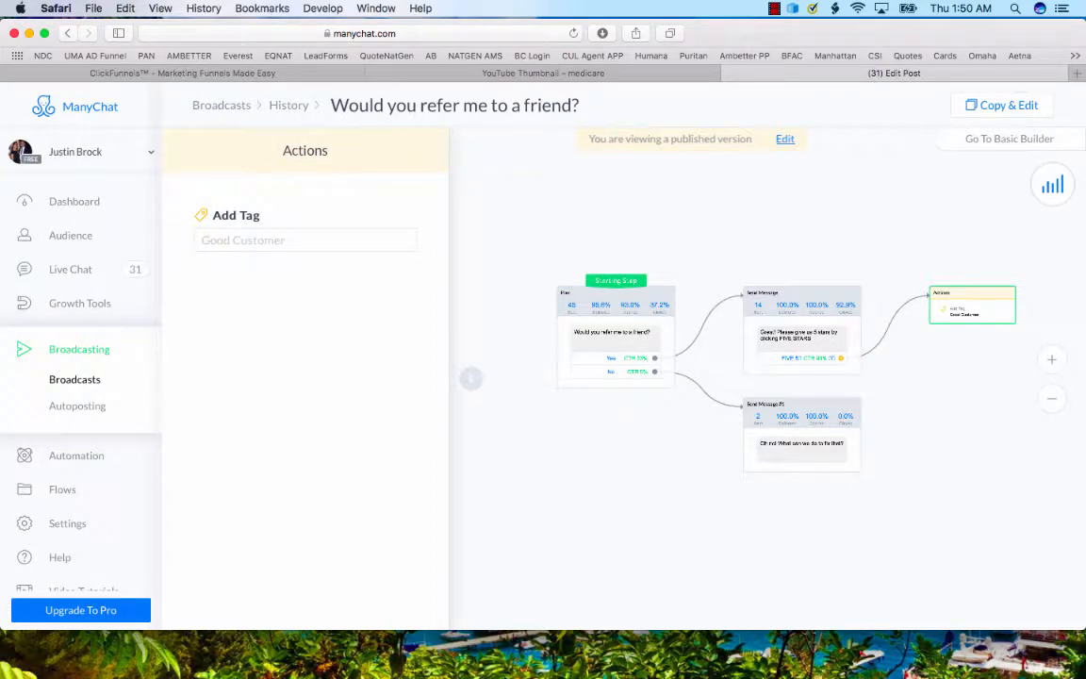
# Open the business page's Facebook reviews in a new browser tab.
pyautogui.press('cmd+t')
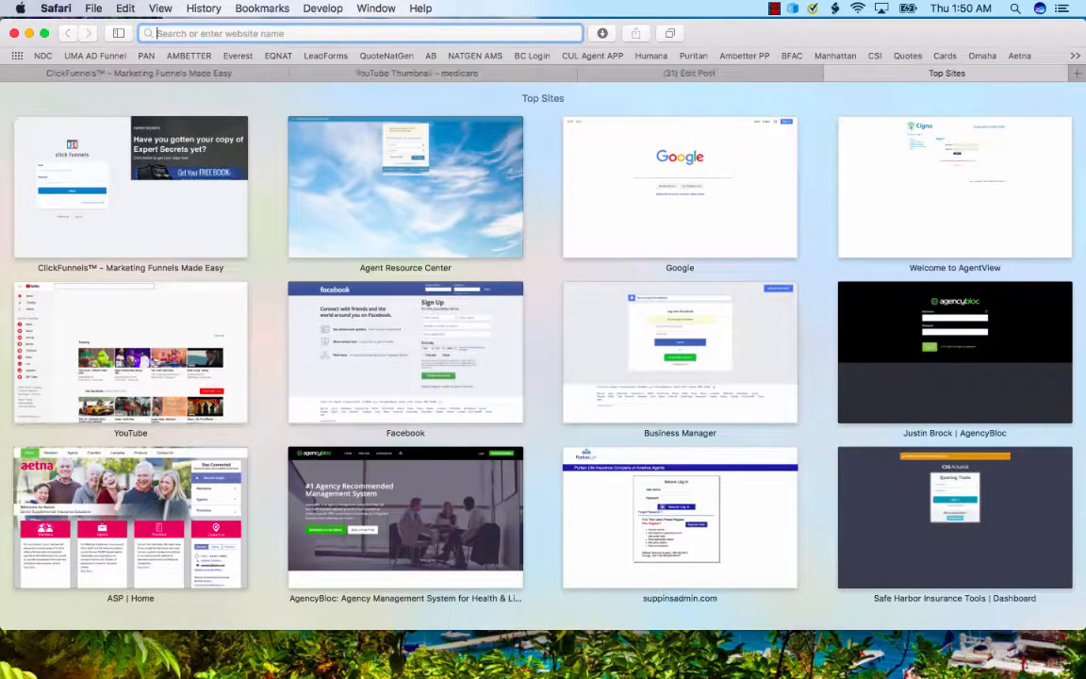
pyautogui.write('facebook')
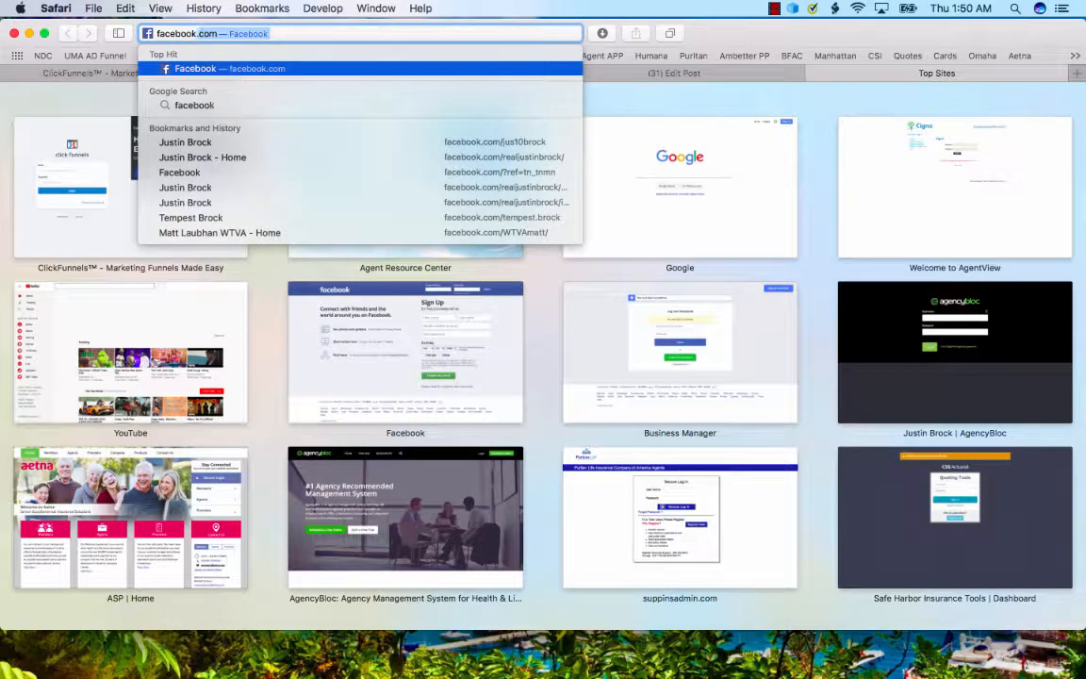
pyautogui.write('.com/real')
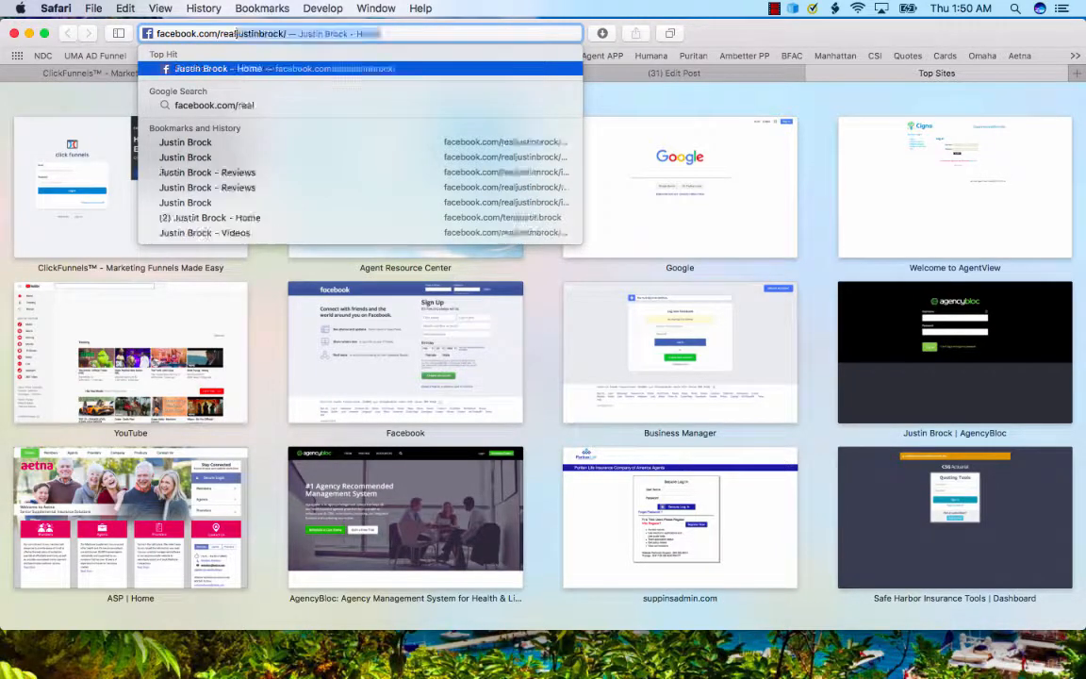
pyautogui.write('justinbrock/')
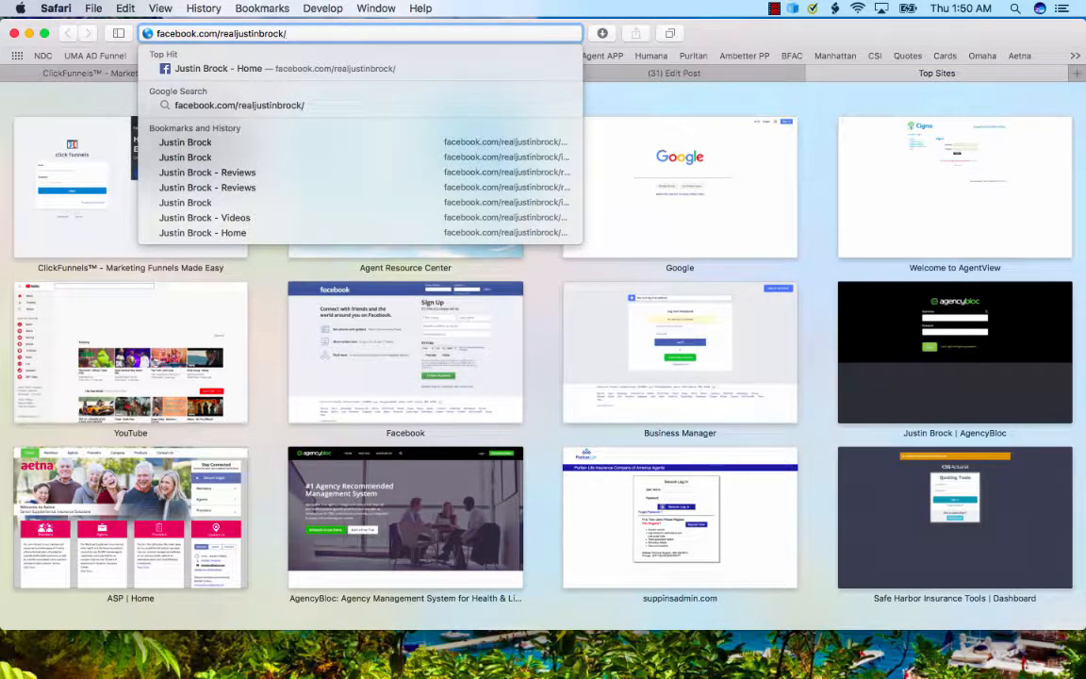
pyautogui.write('reviews')
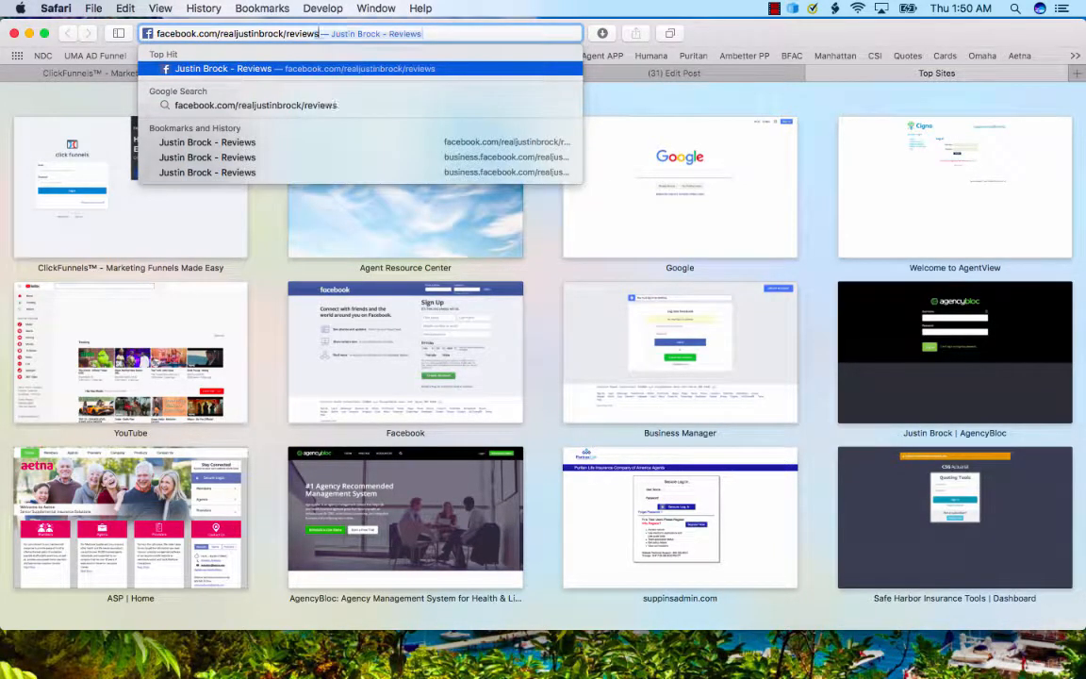
pyautogui.press('Return')
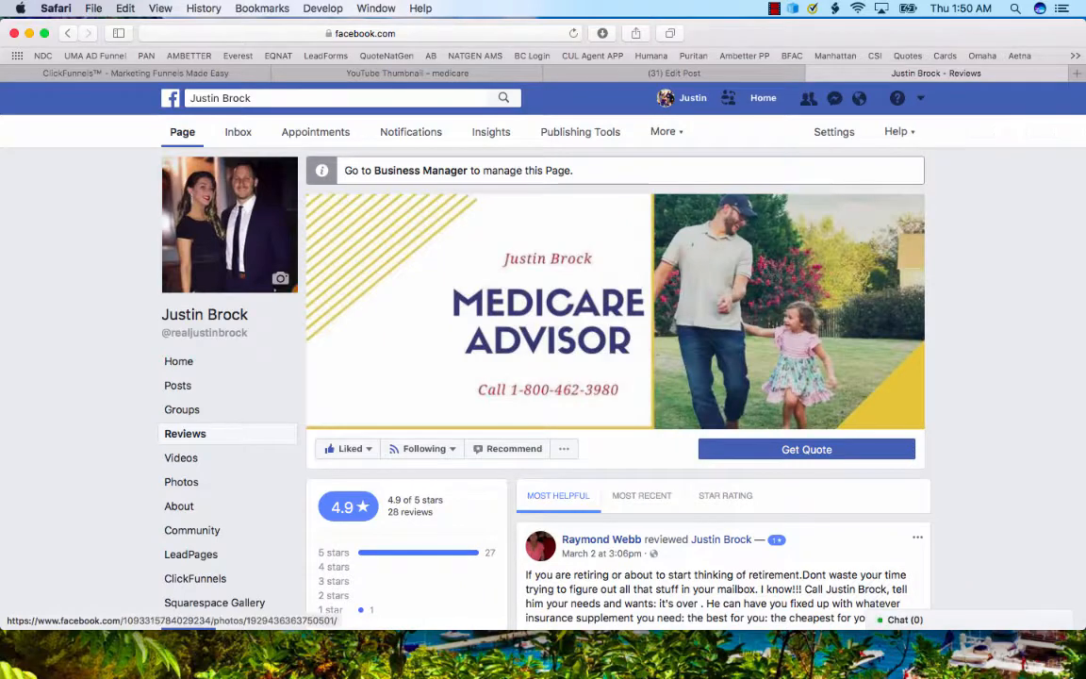
# Read the most helpful Facebook review, its comment thread and the star rating breakdown, and close the Facebook tab.
pyautogui.scroll(-3, 229, 225)
pyautogui.scroll(-4, 229, 225)
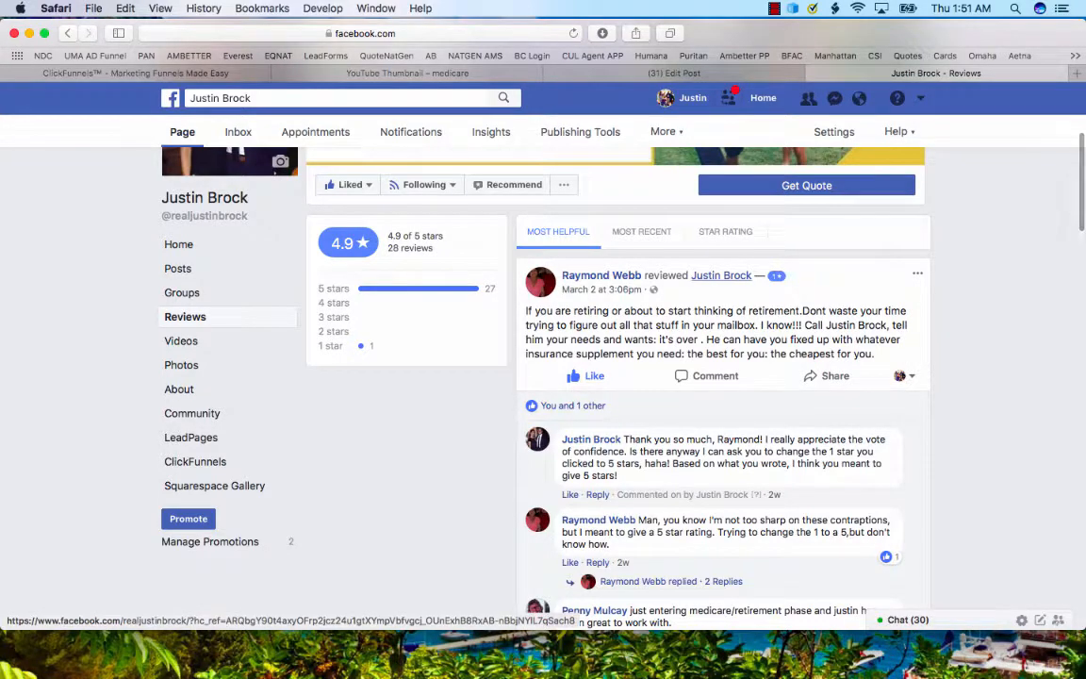
pyautogui.moveTo(721, 275)
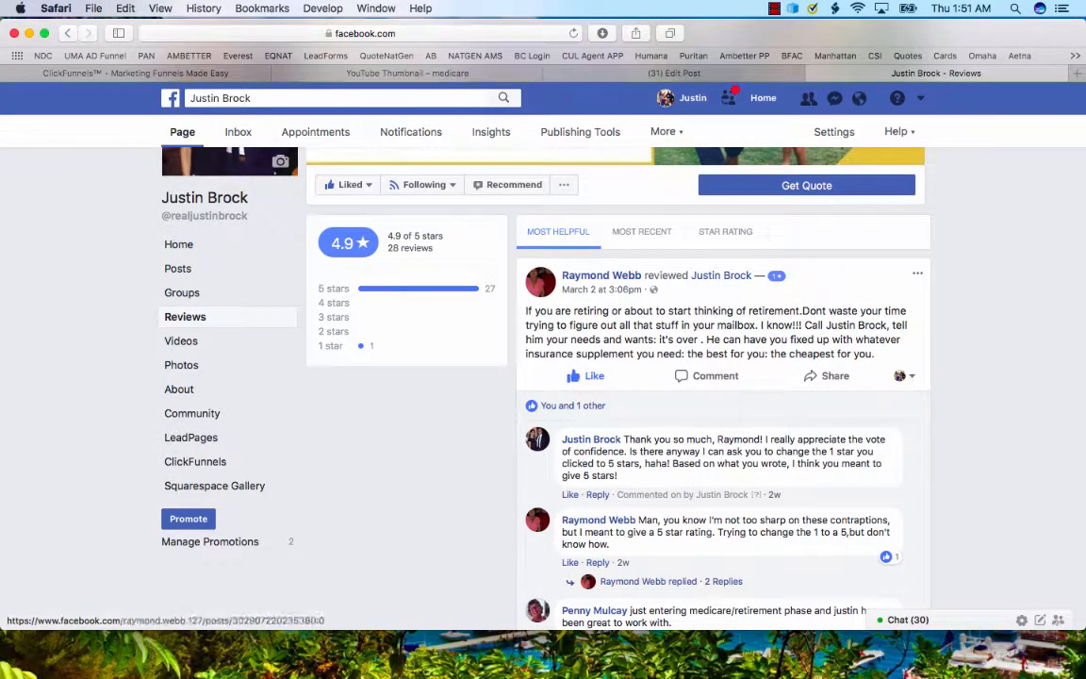
pyautogui.scroll(-2, 542, 250)
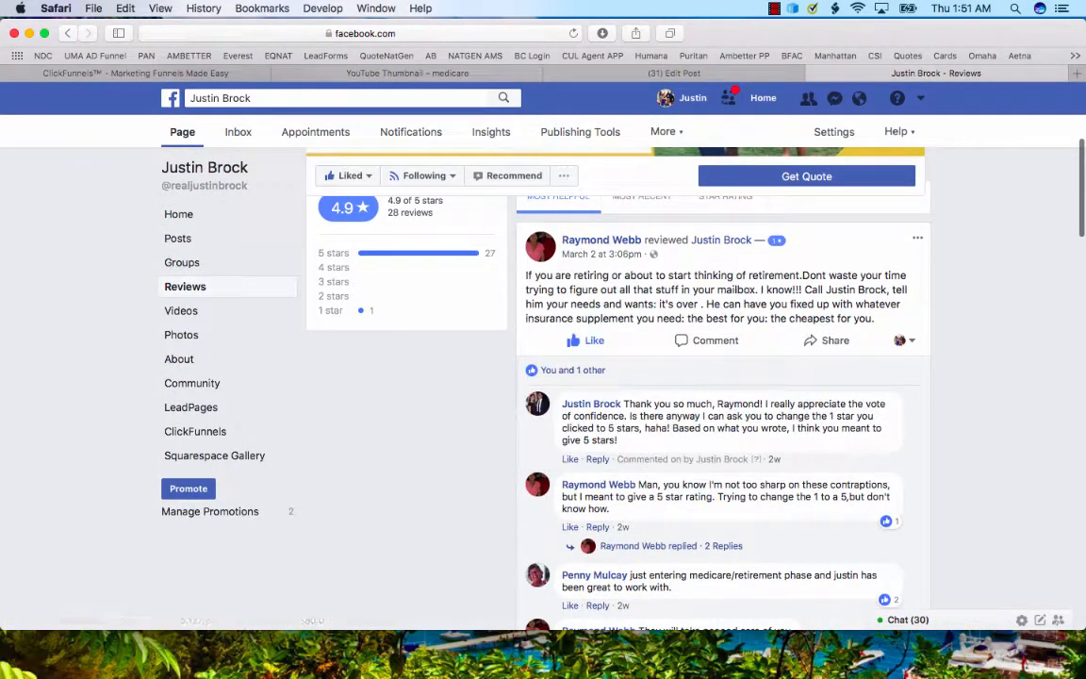
pyautogui.scroll(-2, 613, 377)
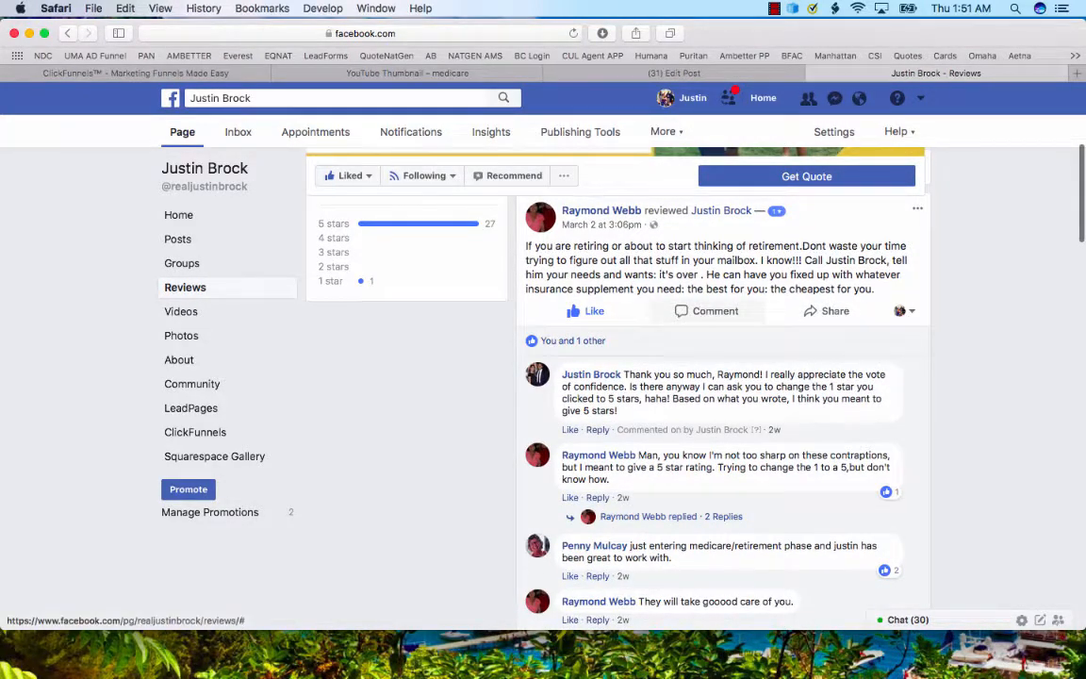
pyautogui.scroll(-5, 726, 377)
pyautogui.scroll(15, 613, 377)
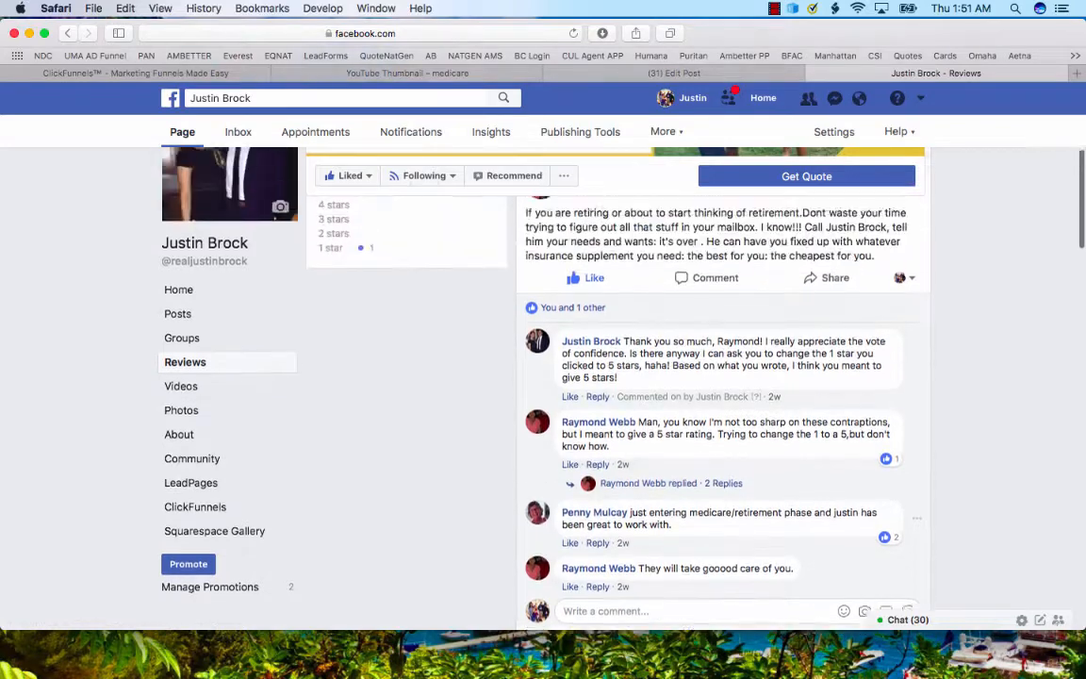
pyautogui.scroll(2, 613, 378)
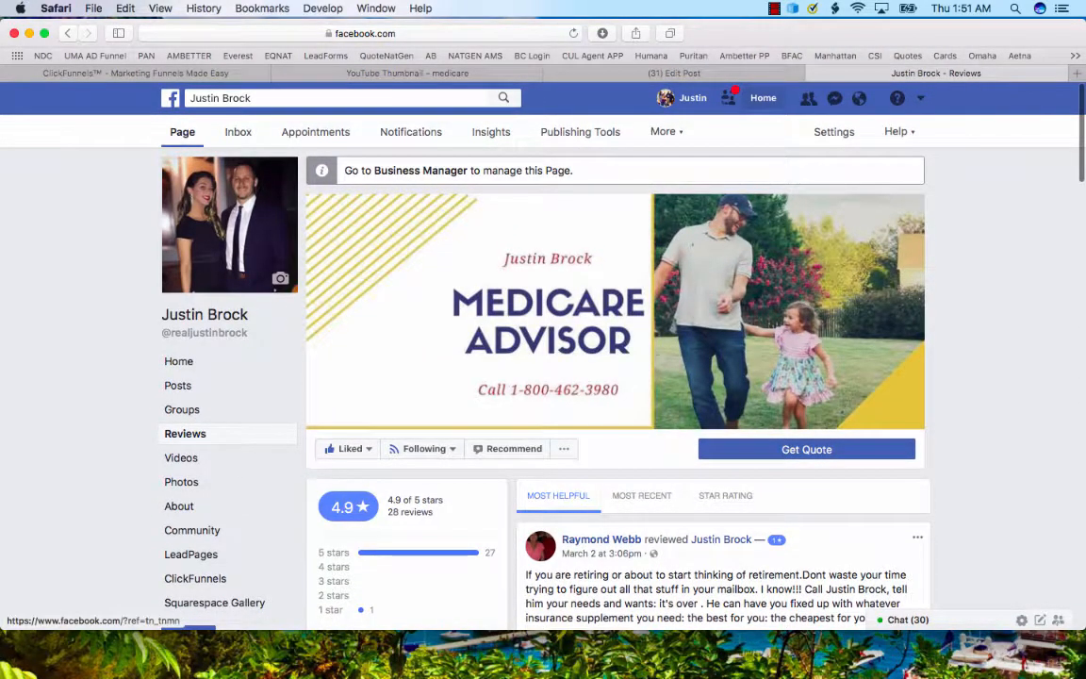
pyautogui.click(763, 97)
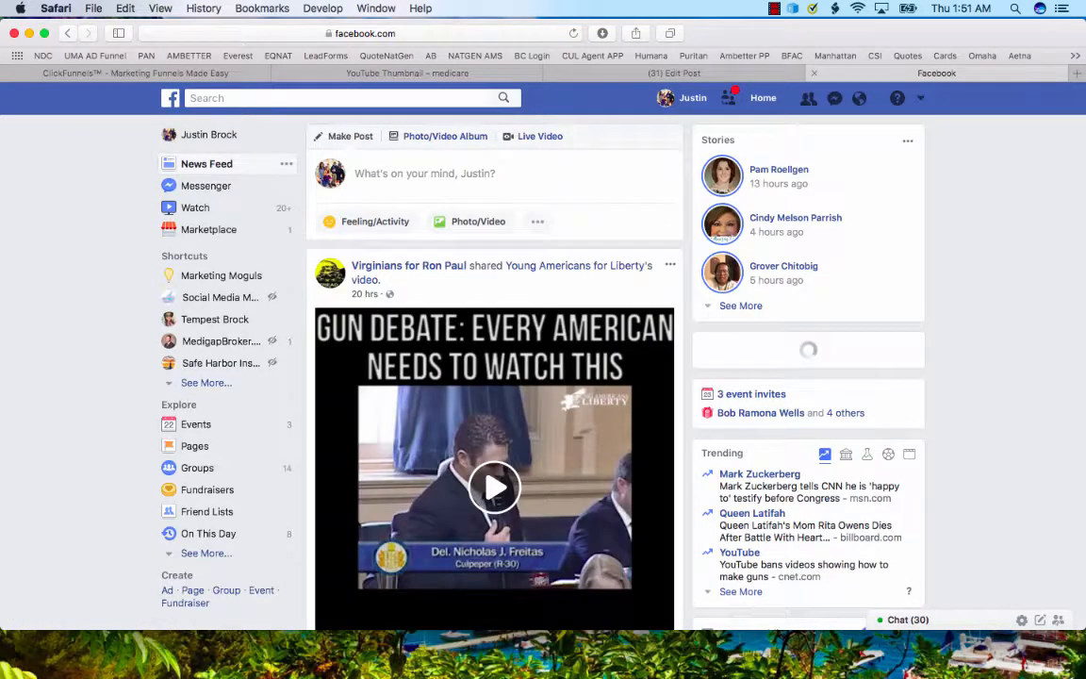
pyautogui.press('super+w')
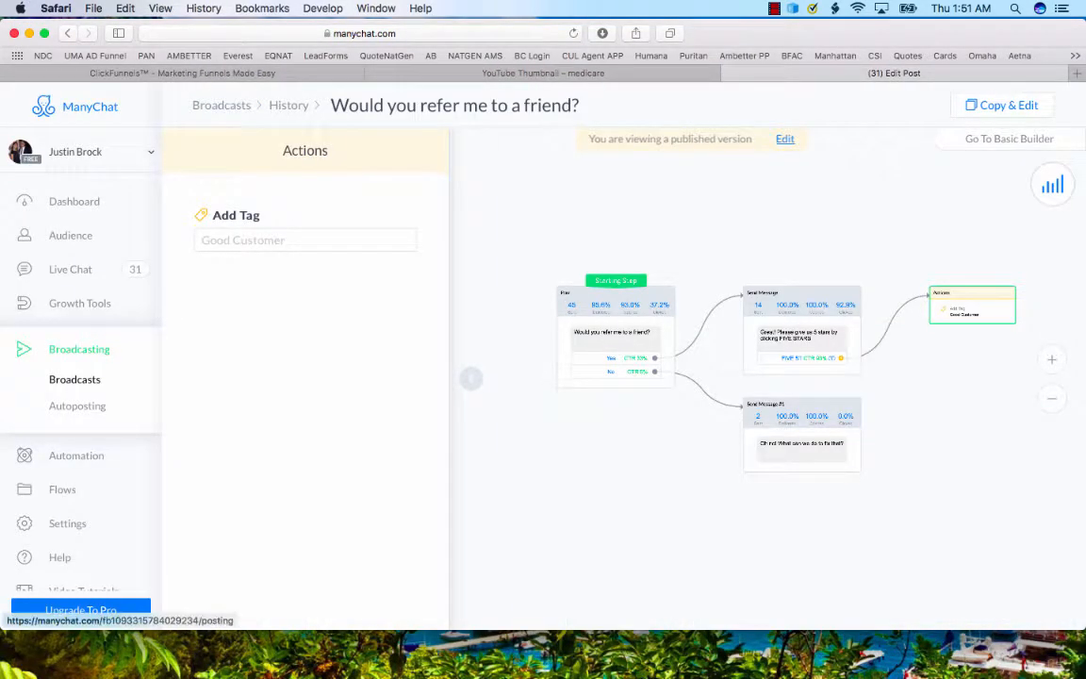
# Examine the Main Menu automation's buttons, click counts and phone preview, and glance at the Growth Tools list.
pyautogui.scroll(-1, 77, 396)
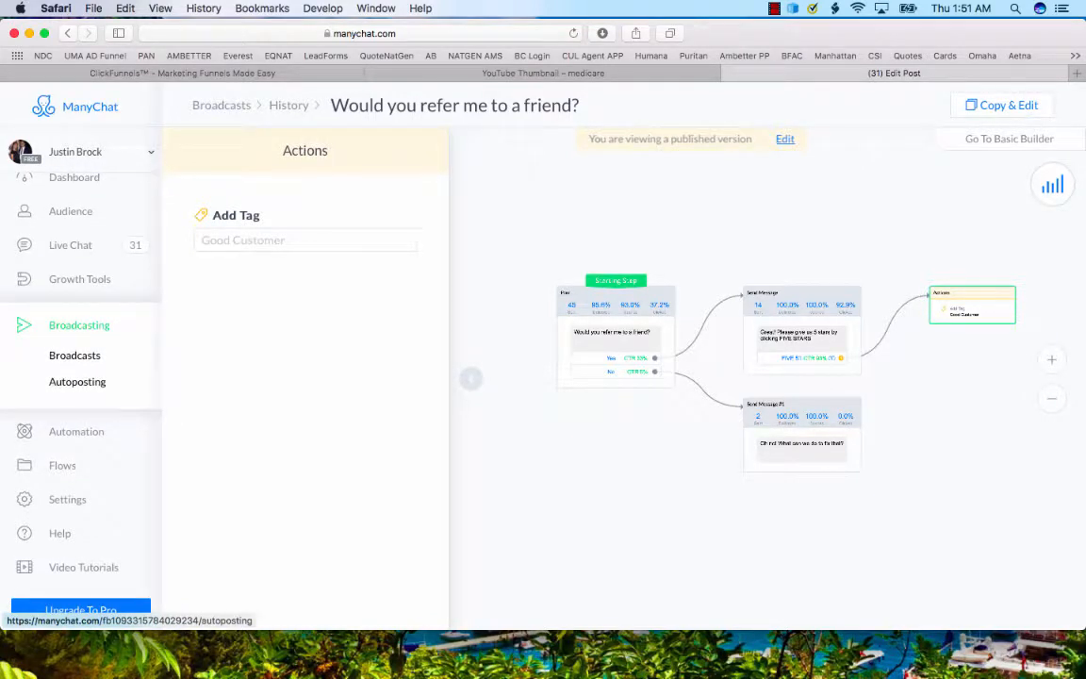
pyautogui.click(76, 431)
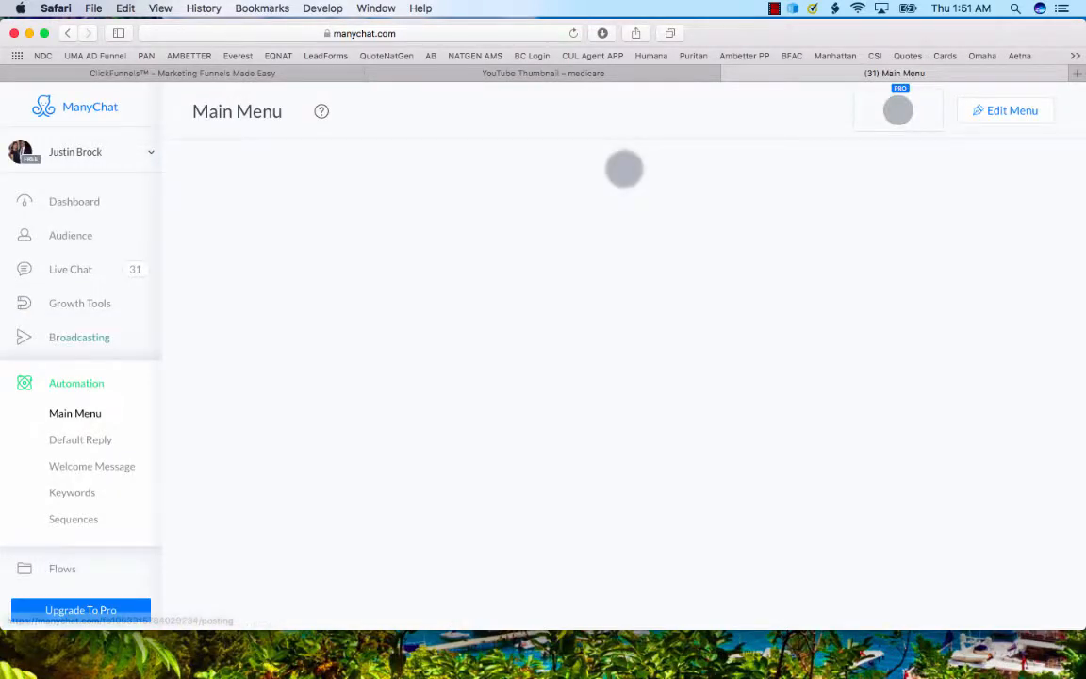
pyautogui.scroll(-1, 79, 337)
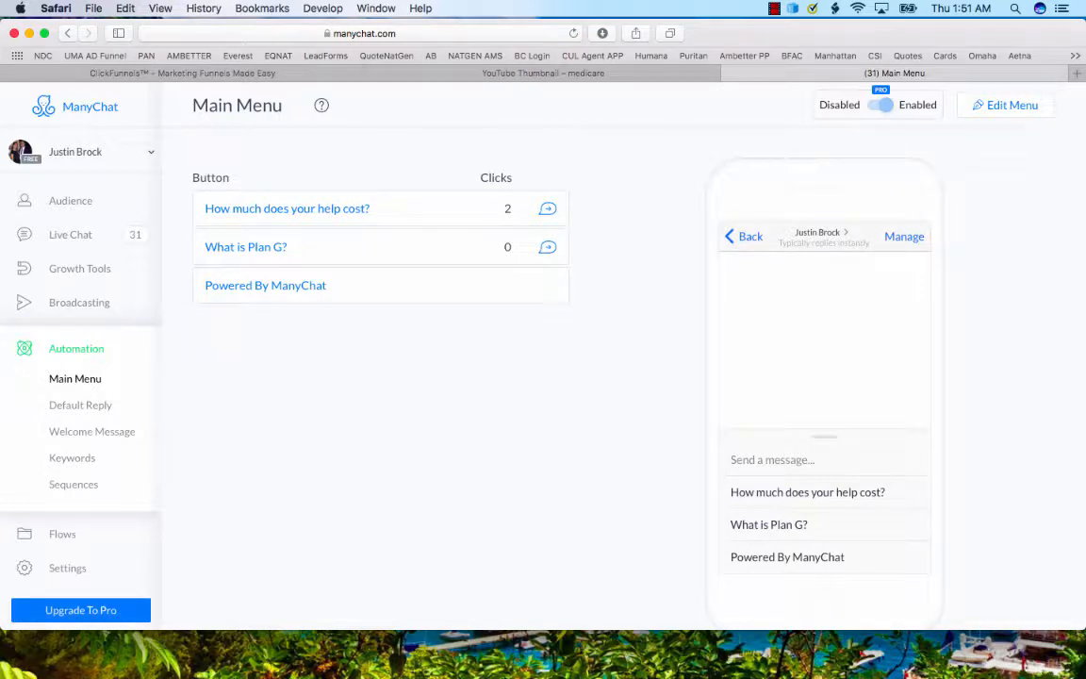
pyautogui.scroll(-1, 575, 331)
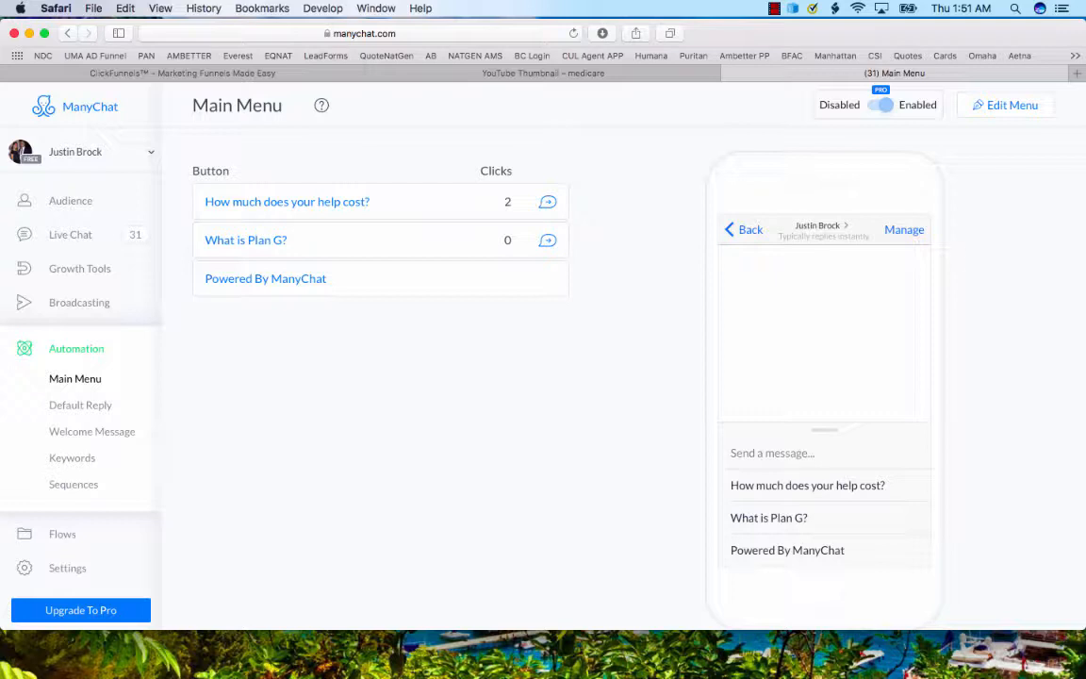
pyautogui.scroll(1, 623, 367)
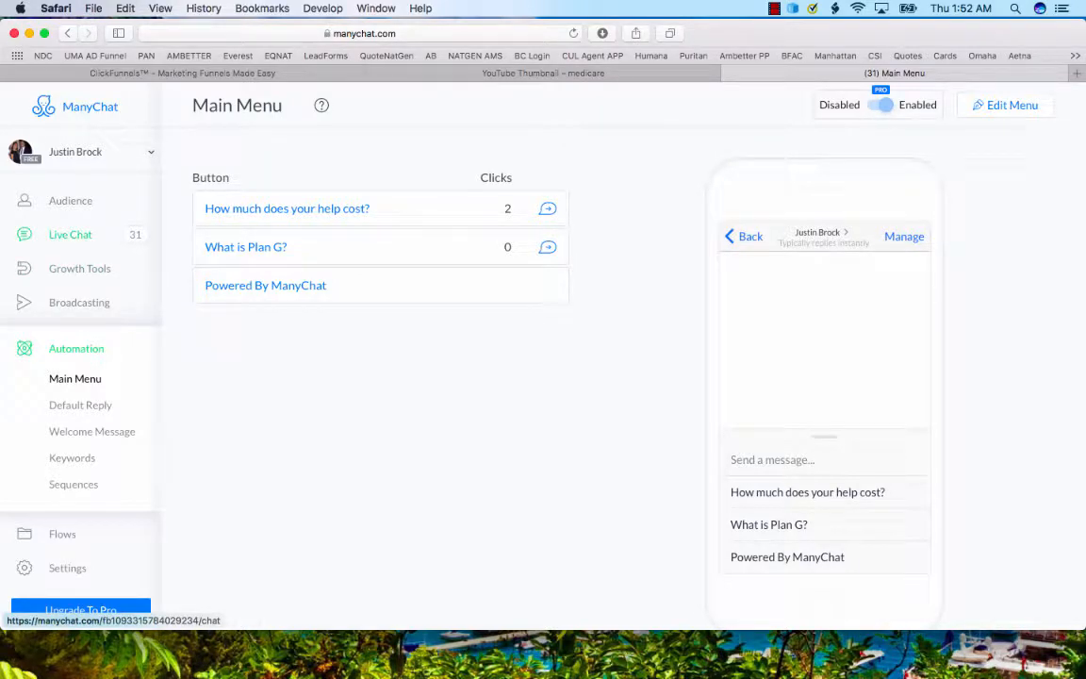
pyautogui.click(79, 267)
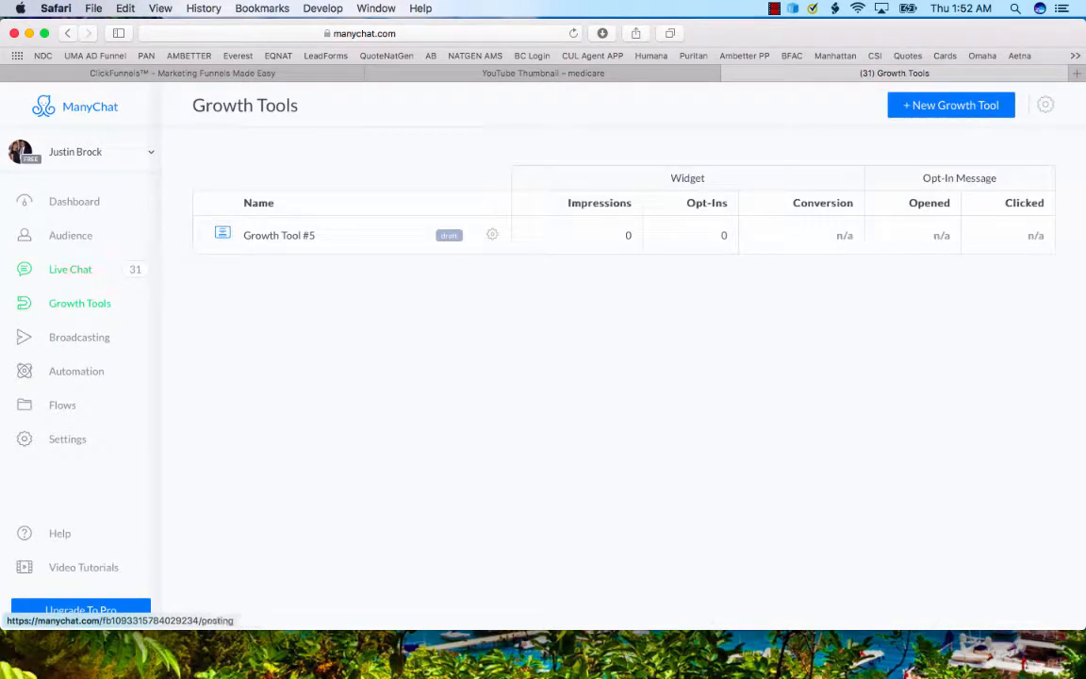
pyautogui.click(76, 371)
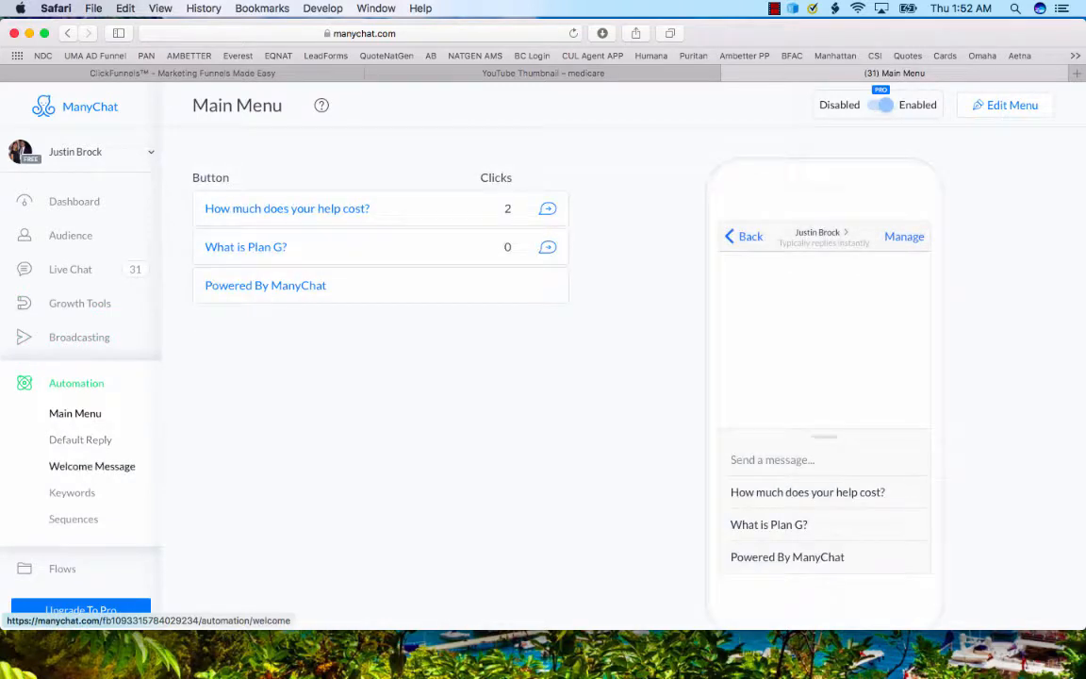
# Review the Default Reply message, the Welcome Message flow and the Keywords rules under Automation.
pyautogui.click(80, 440)
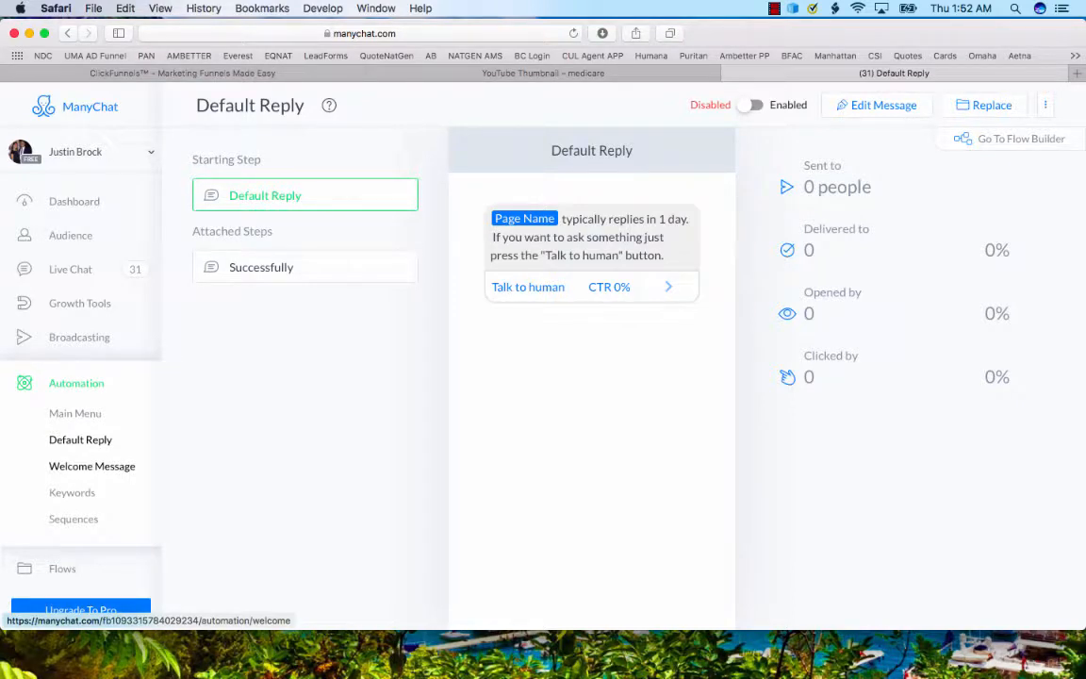
pyautogui.click(91, 466)
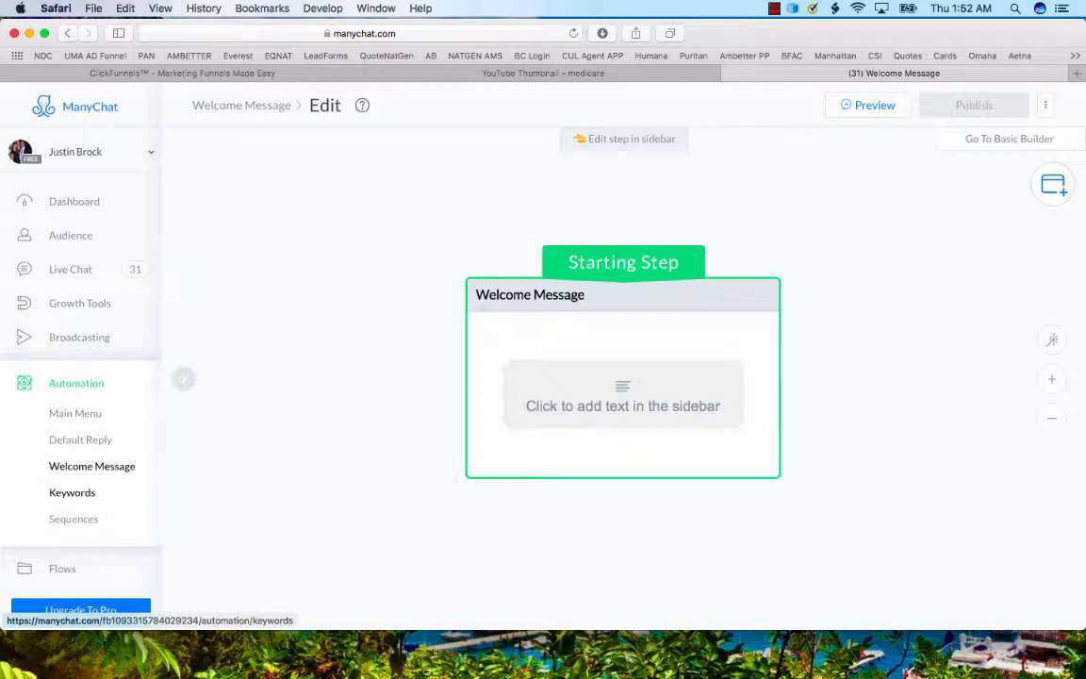
pyautogui.click(71, 492)
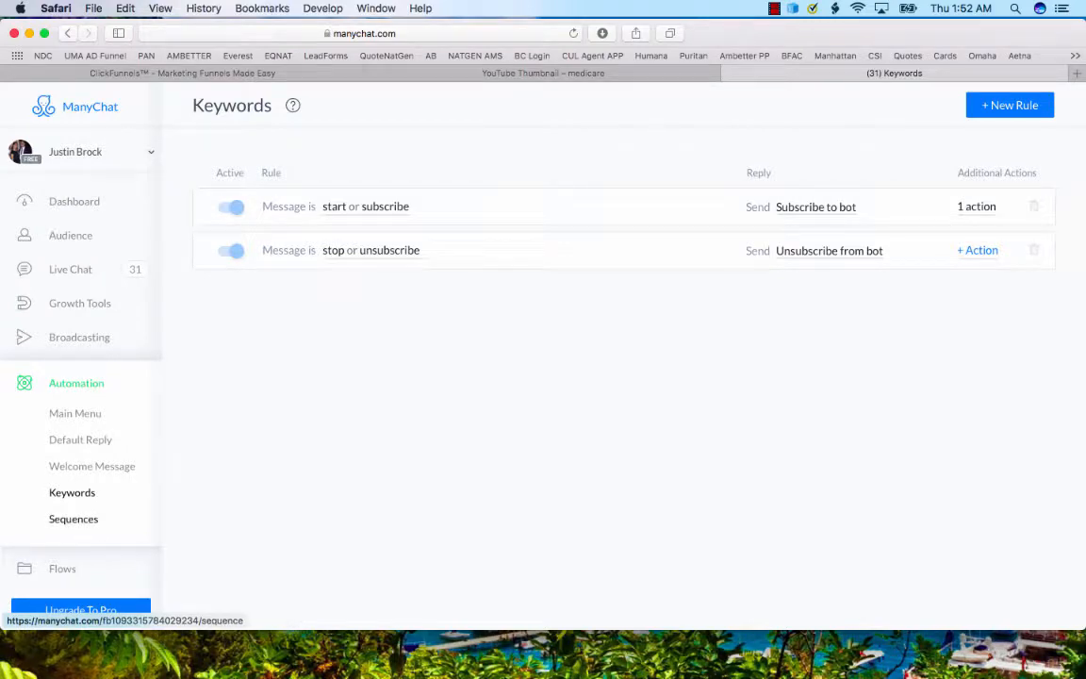
# Open the Facebook Course New Subscriber sequence and view the flow of Sequence Message 6.
pyautogui.click(73, 519)
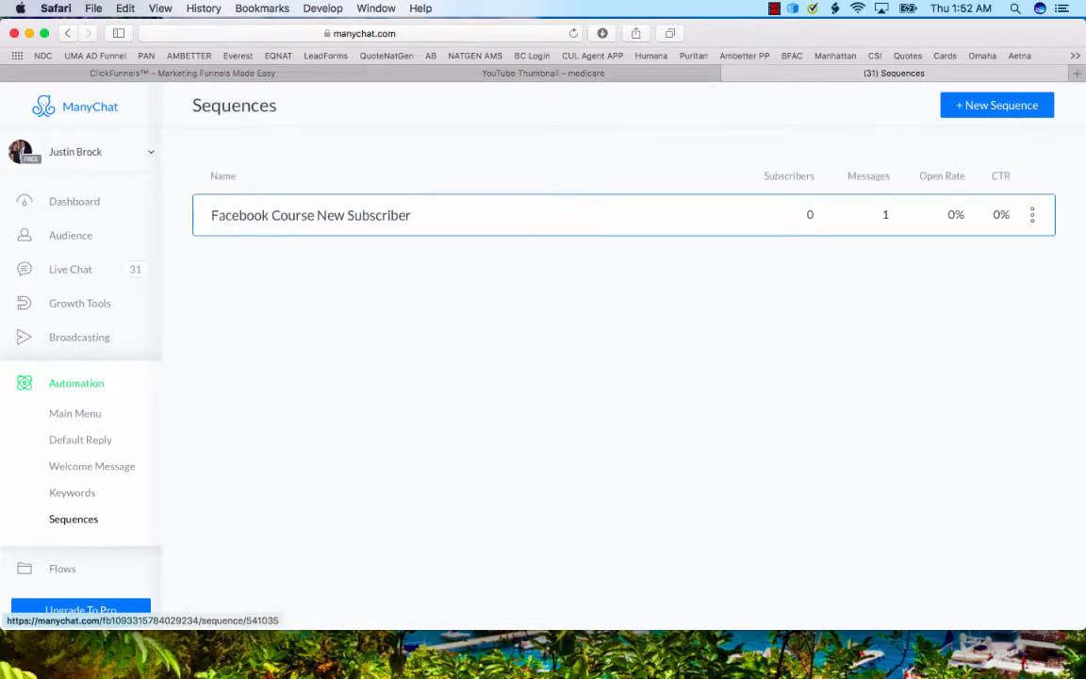
pyautogui.click(311, 215)
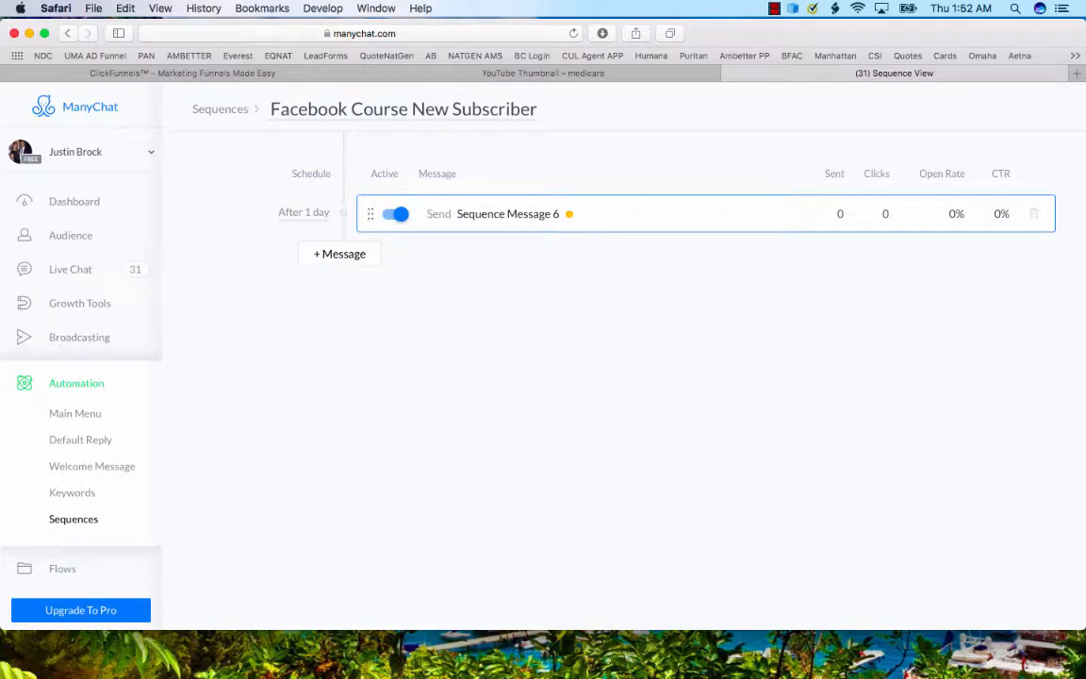
pyautogui.moveTo(370, 214); pyautogui.dragTo(381, 243)
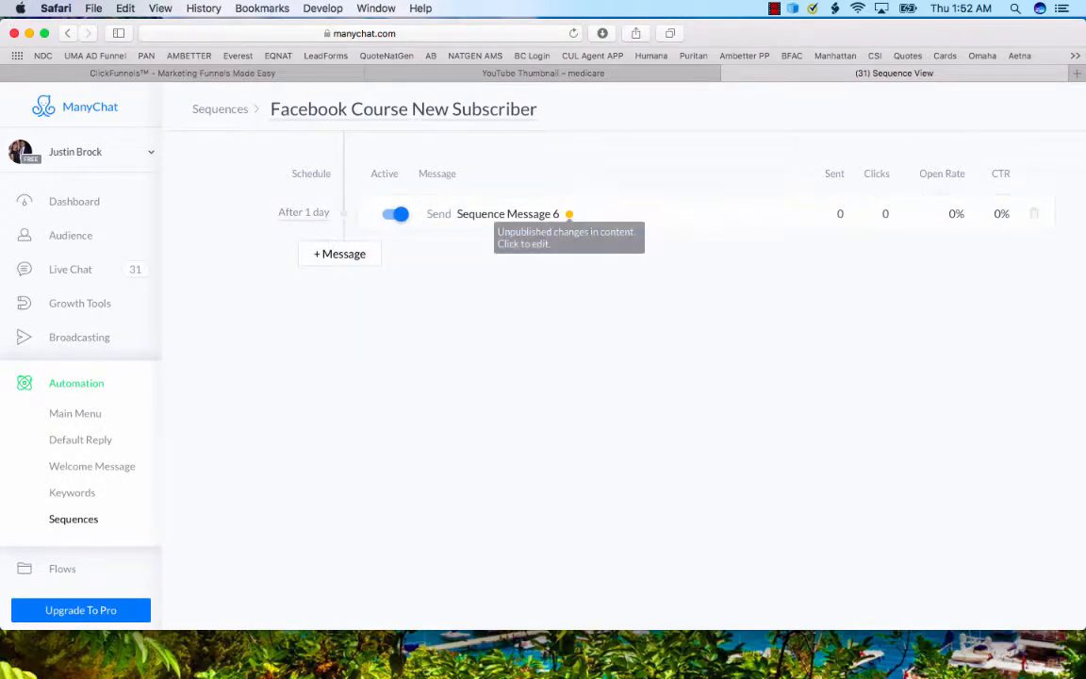
pyautogui.click(569, 214)
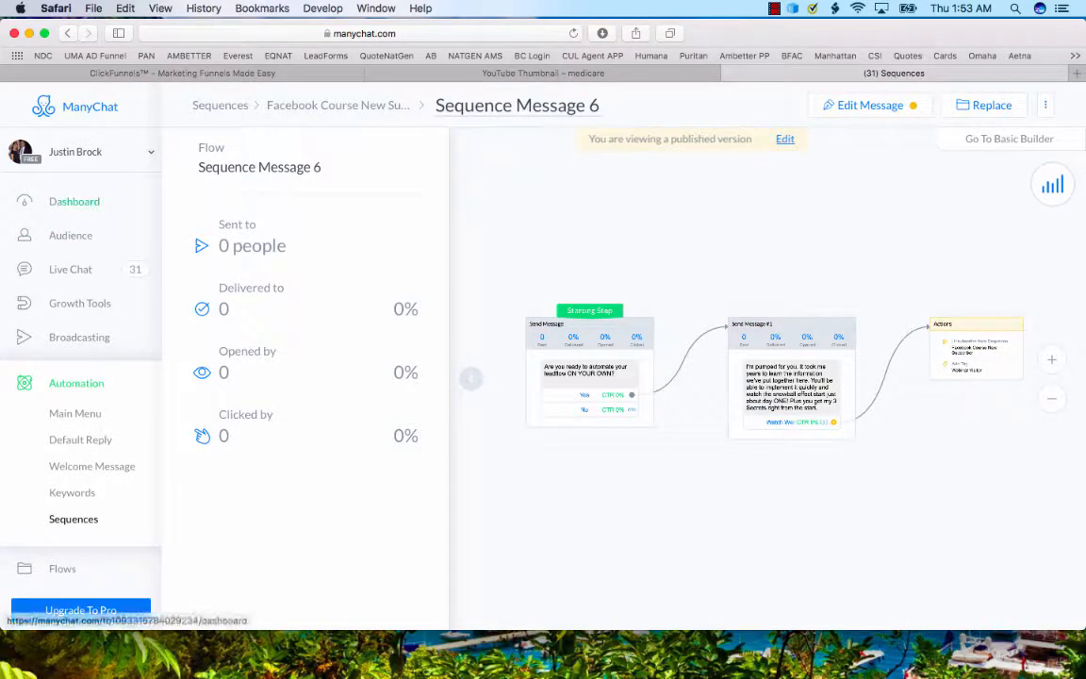
# Open Growth Tool #5, review its Initial State, Submitted State, Opt-In Actions and Setup settings, and preview the initial state on mobile.
pyautogui.click(80, 302)
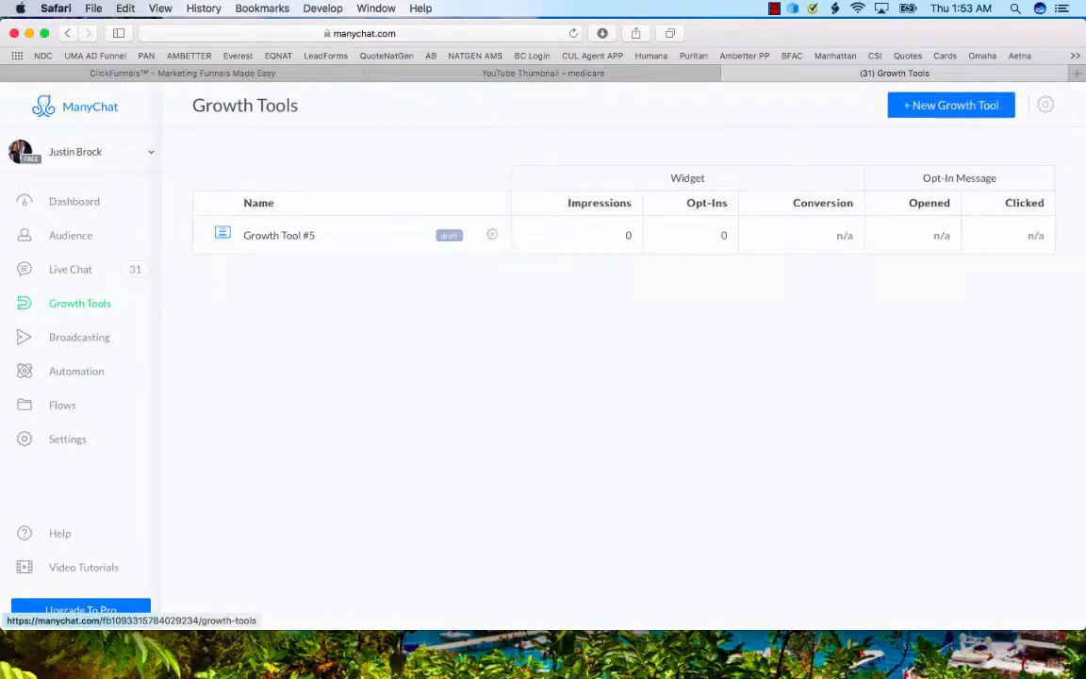
pyautogui.click(279, 235)
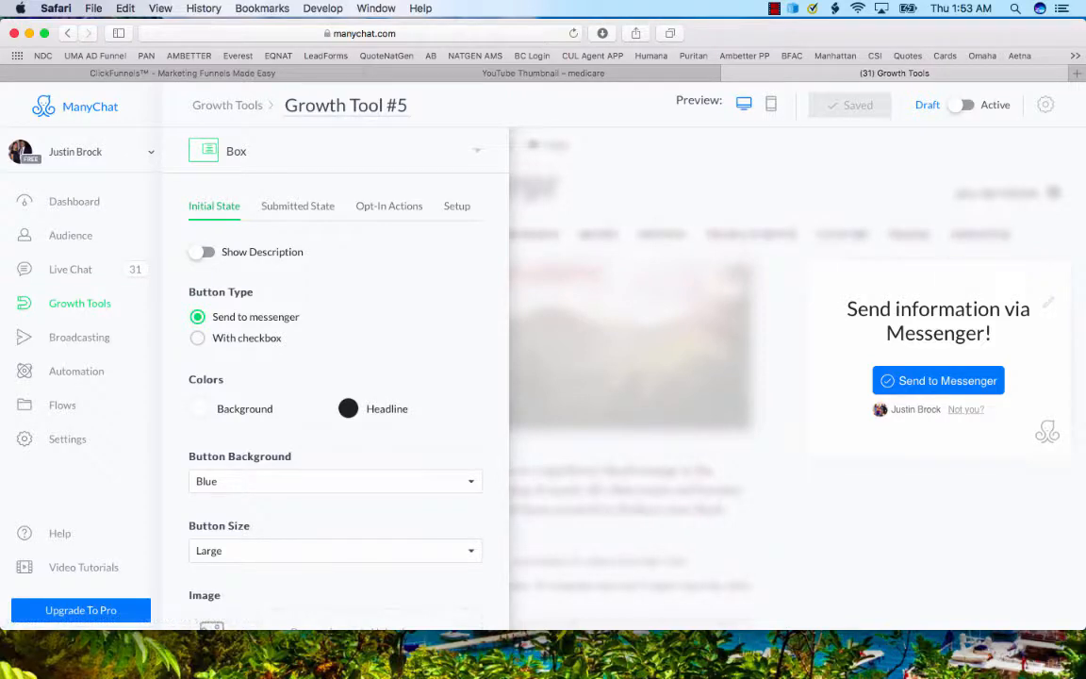
pyautogui.click(298, 207)
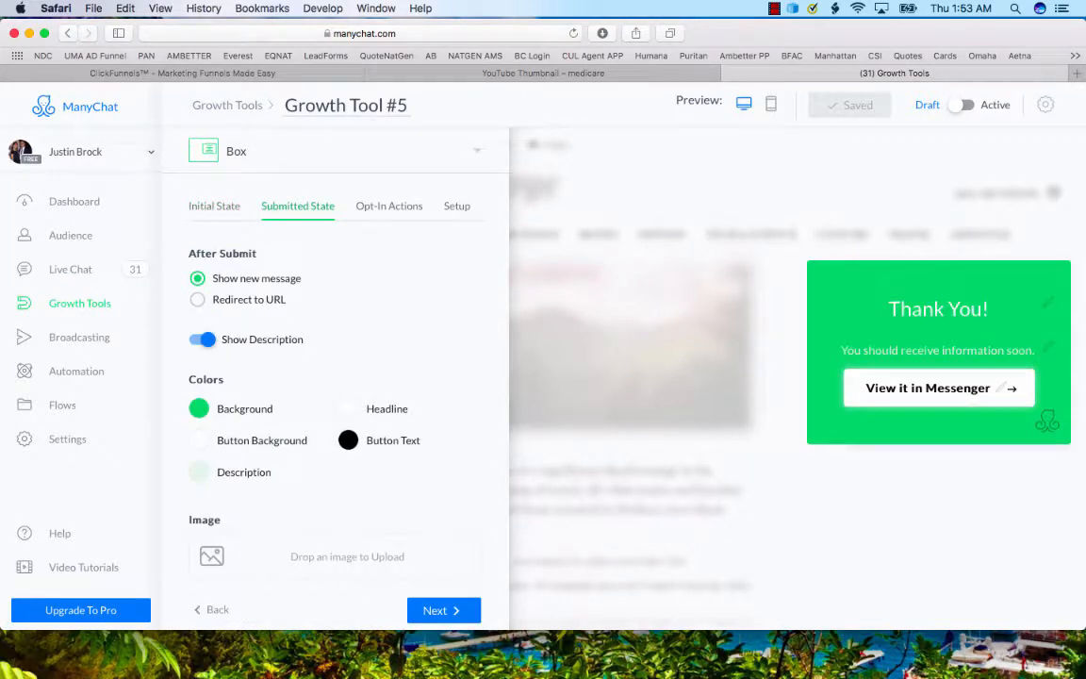
pyautogui.click(389, 206)
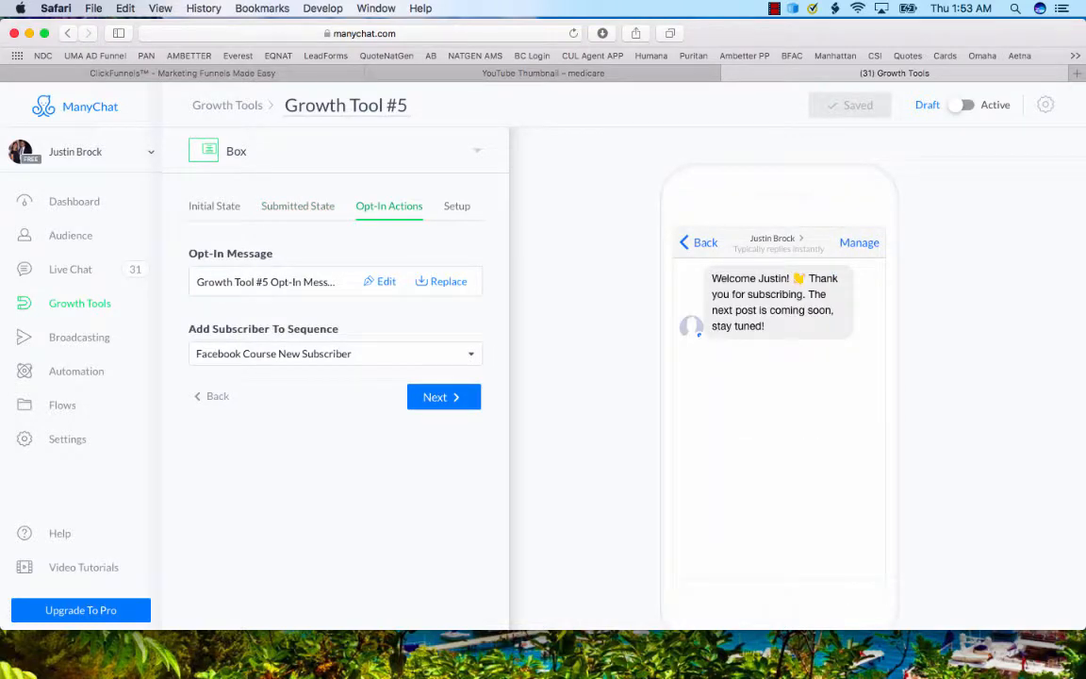
pyautogui.click(457, 207)
pyautogui.click(389, 206)
pyautogui.click(297, 206)
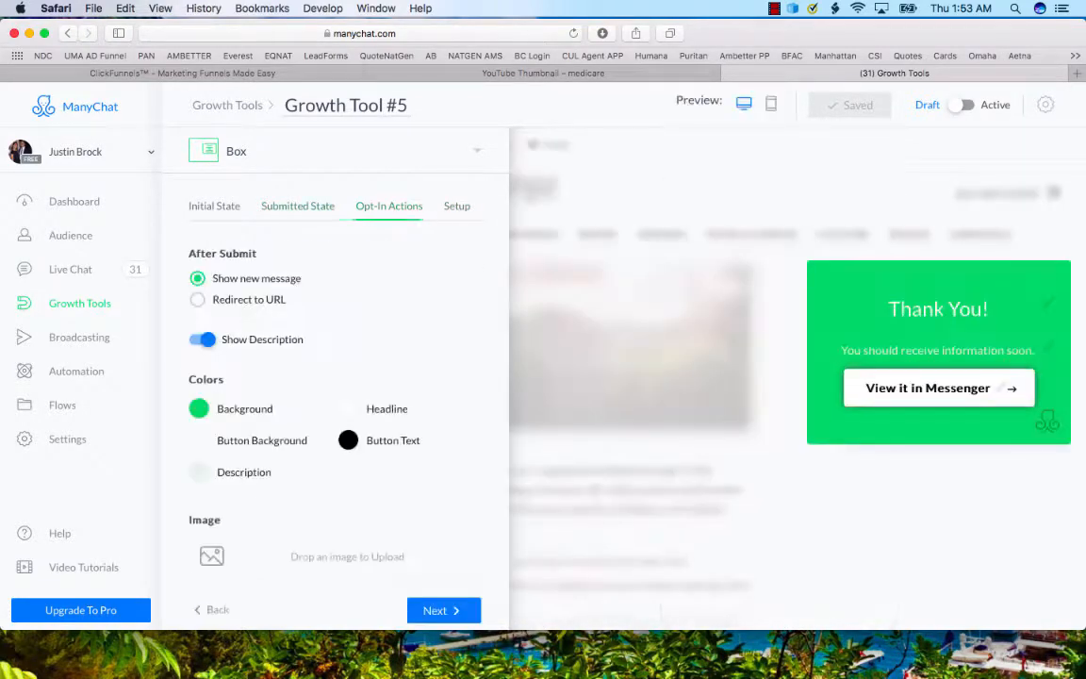
pyautogui.click(214, 206)
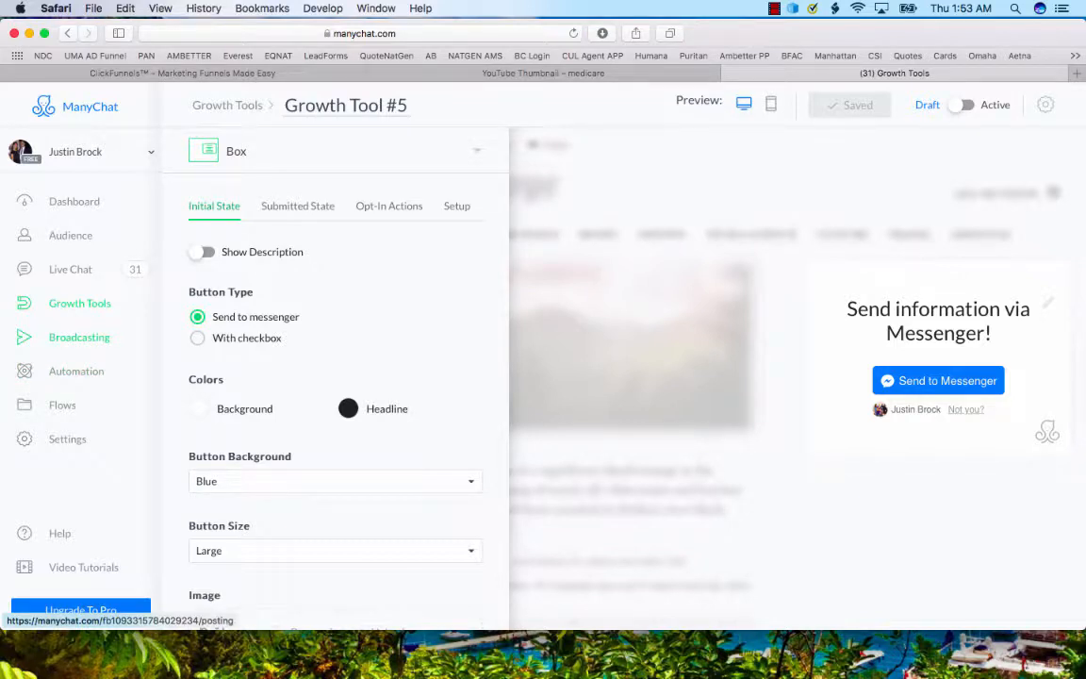
pyautogui.click(771, 104)
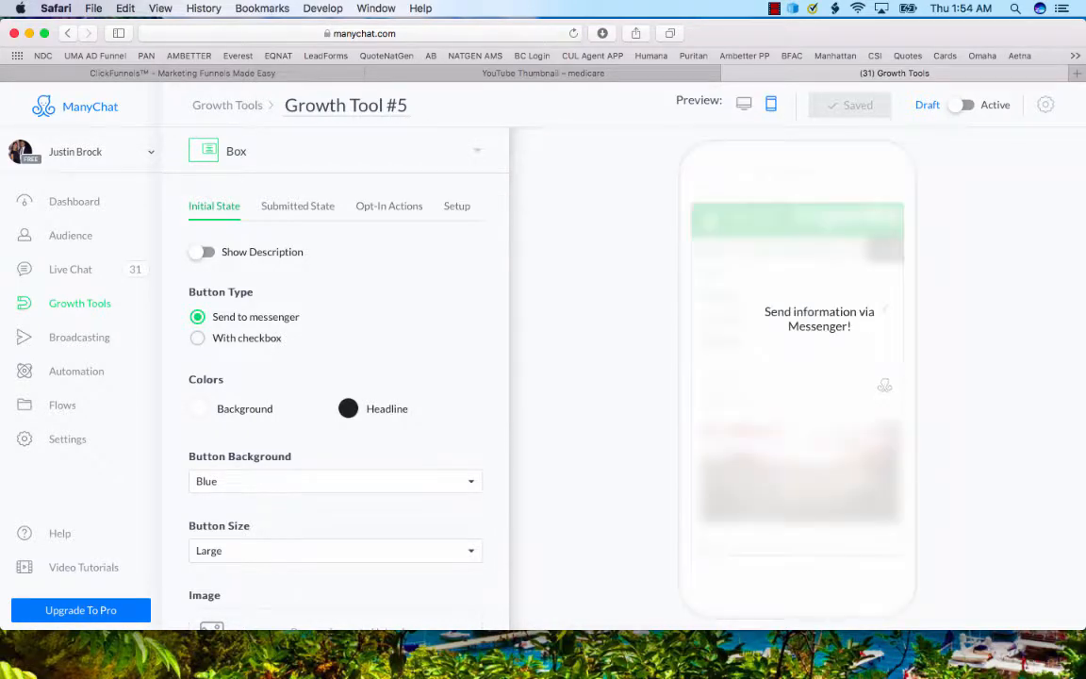
# Compare the desktop and mobile previews of Growth Tool #5's initial state.
pyautogui.click(744, 104)
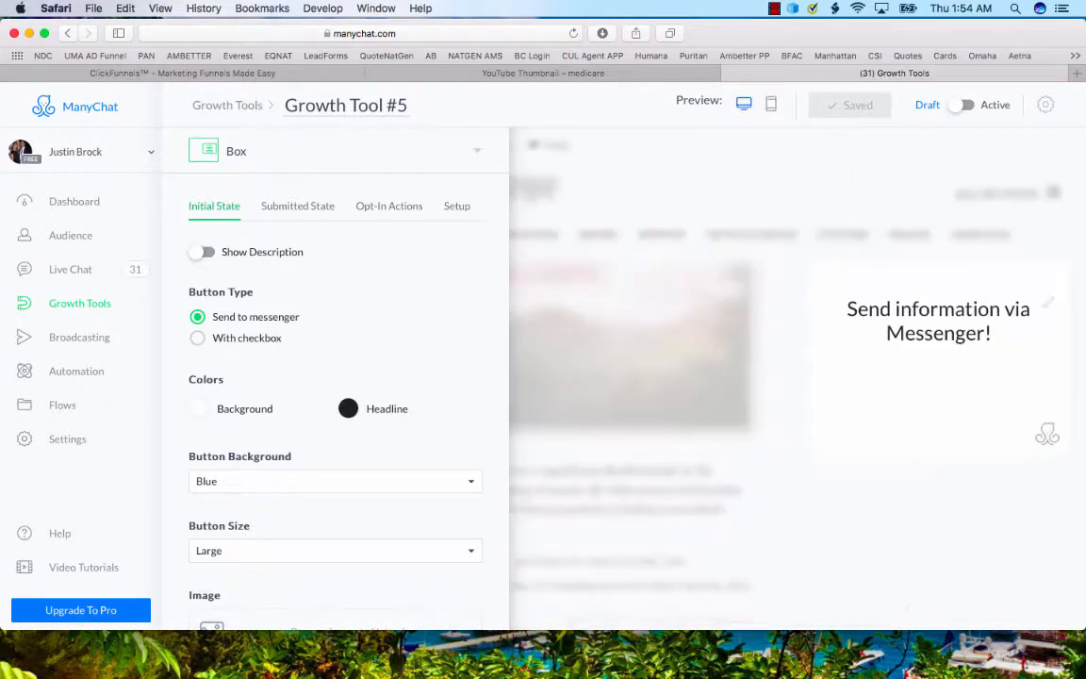
pyautogui.click(770, 104)
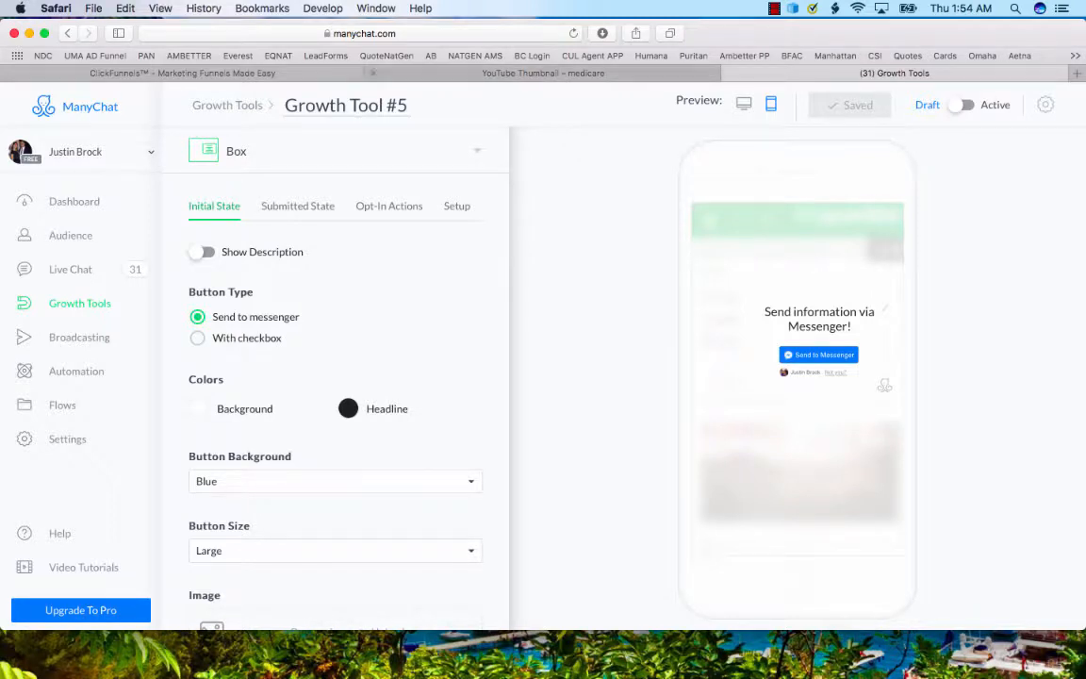
# Review the page switcher and the Upgrade to PRO offer, including its monthly subscription payment form, without purchasing.
pyautogui.click(85, 151)
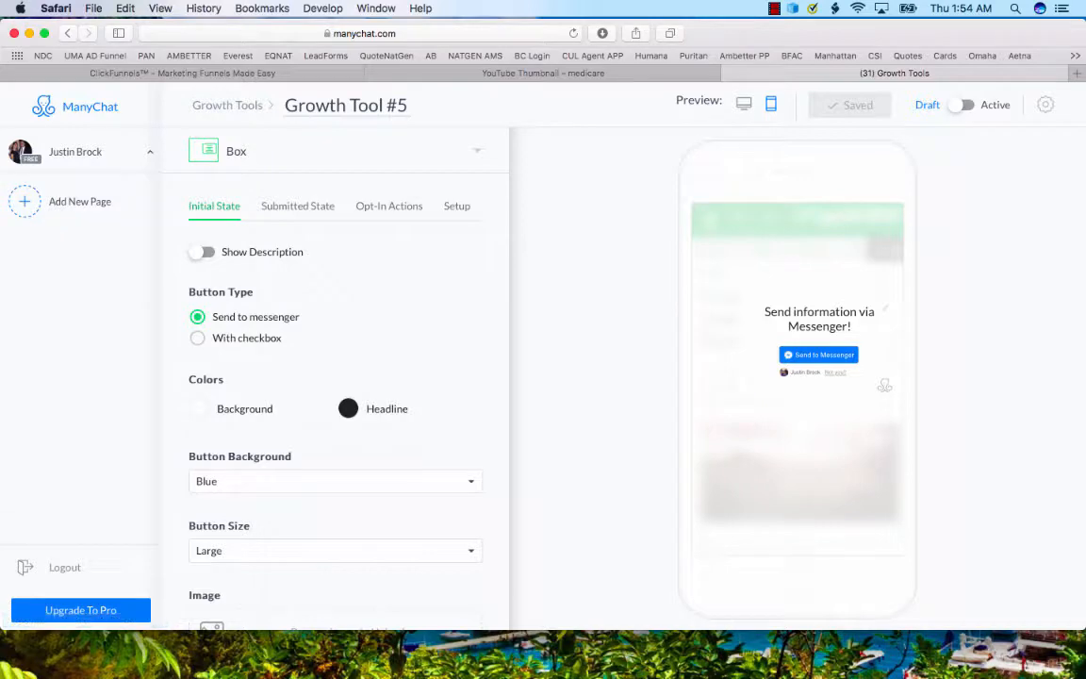
pyautogui.click(80, 610)
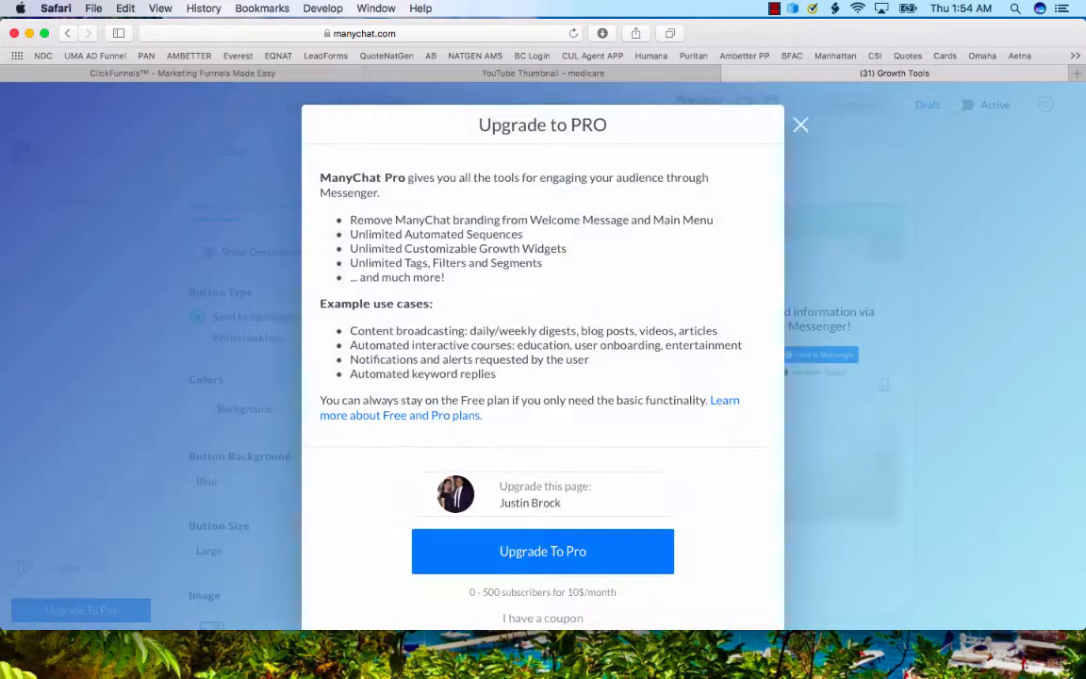
pyautogui.scroll(-2, 543, 356)
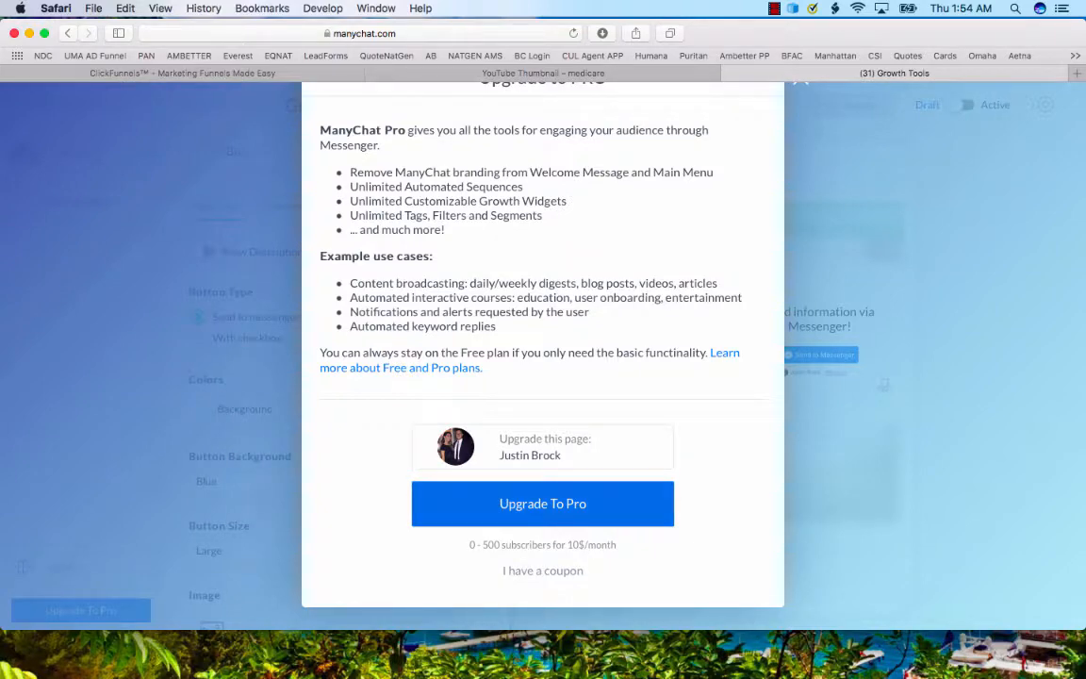
pyautogui.click(543, 504)
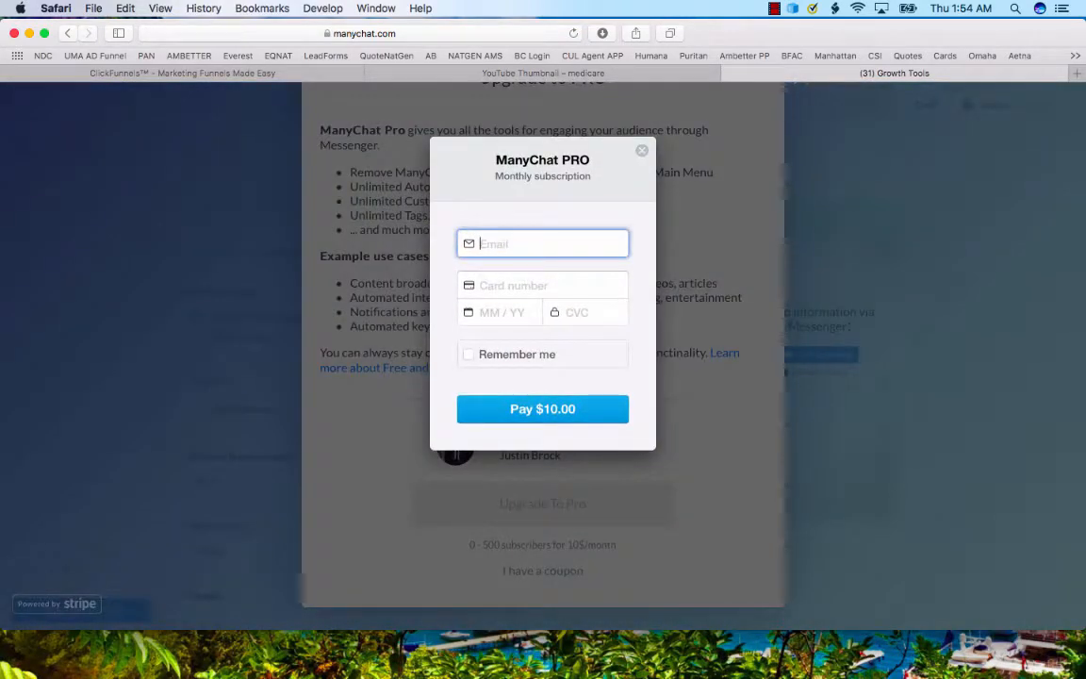
pyautogui.click(642, 150)
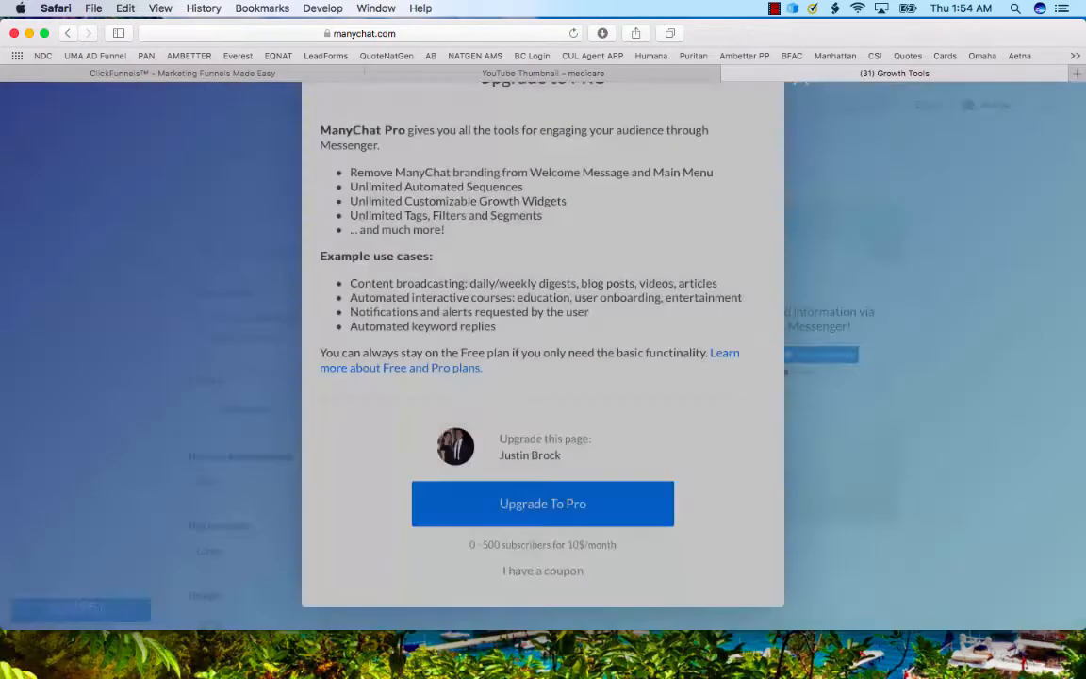
pyautogui.scroll(1, 543, 356)
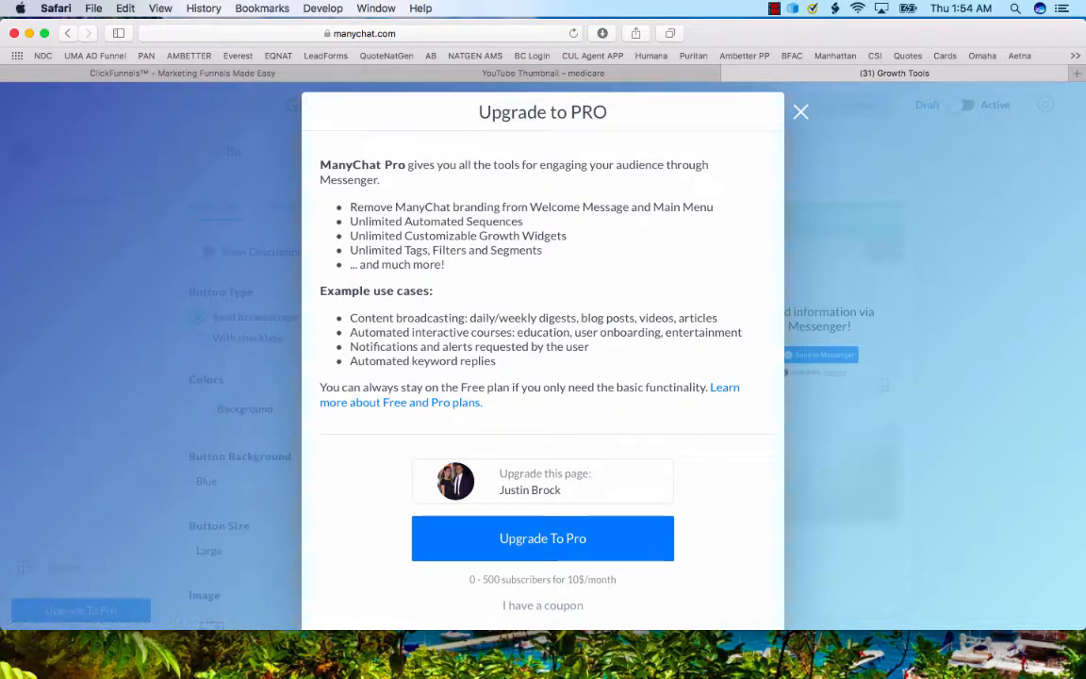
pyautogui.press('Escape')
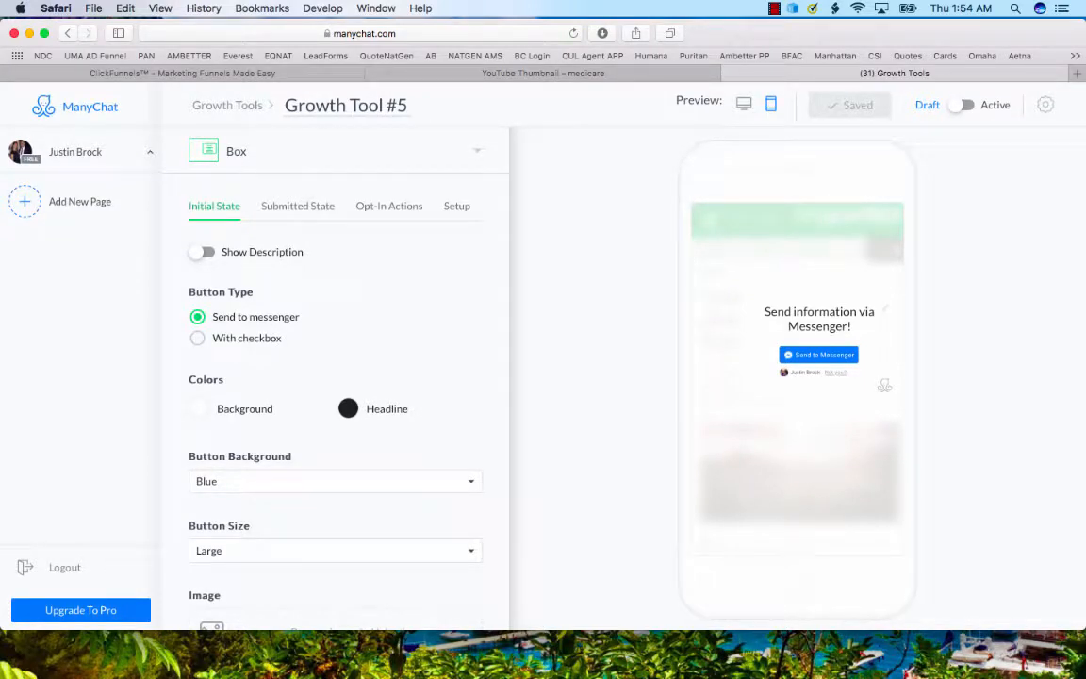
pyautogui.click(83, 152)
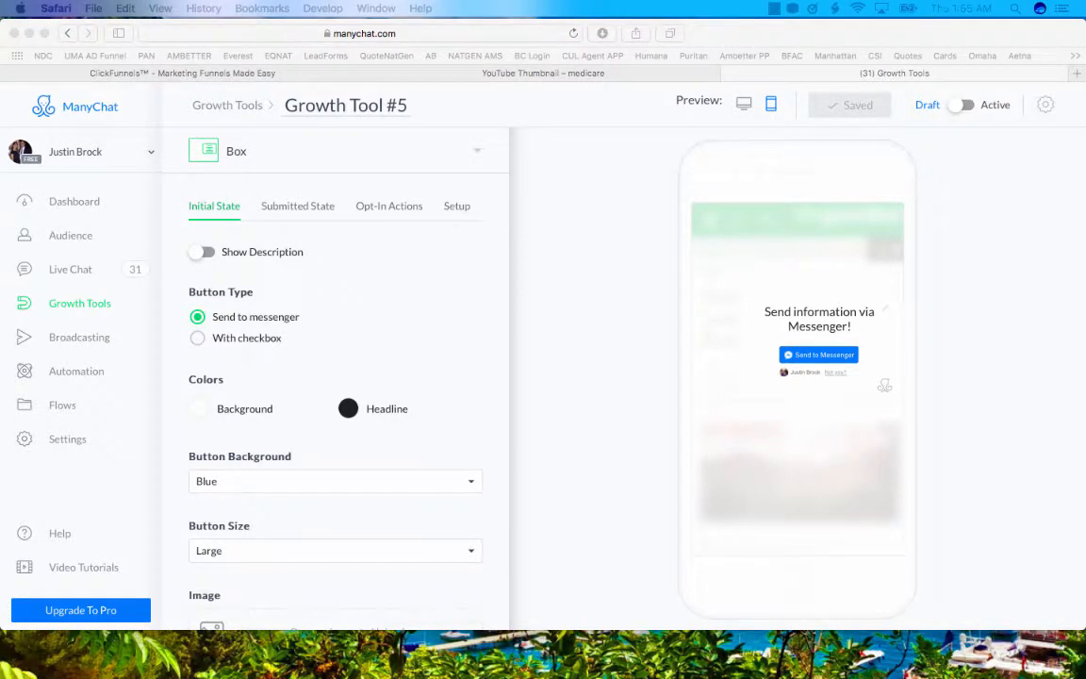
# Review the Dashboard's subscriber statistics, switching the chart to Net Subscribers and to Subscribers & Unsubscribers.
pyautogui.click(74, 201)
pyautogui.scroll(-3, 623, 377)
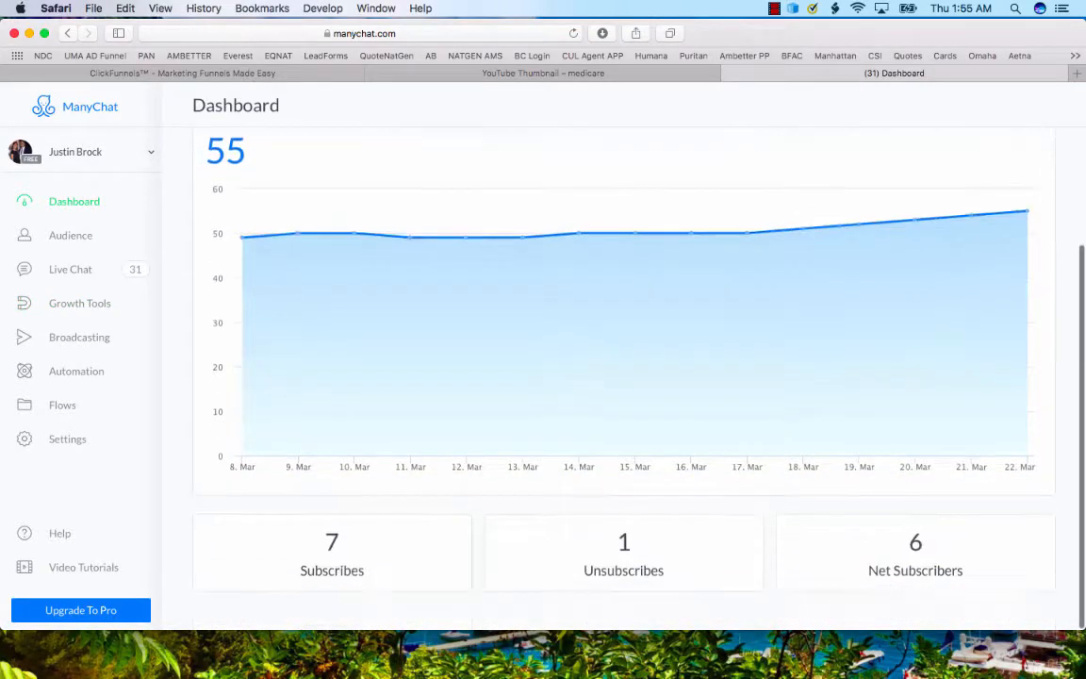
pyautogui.scroll(3, 623, 378)
pyautogui.click(275, 259)
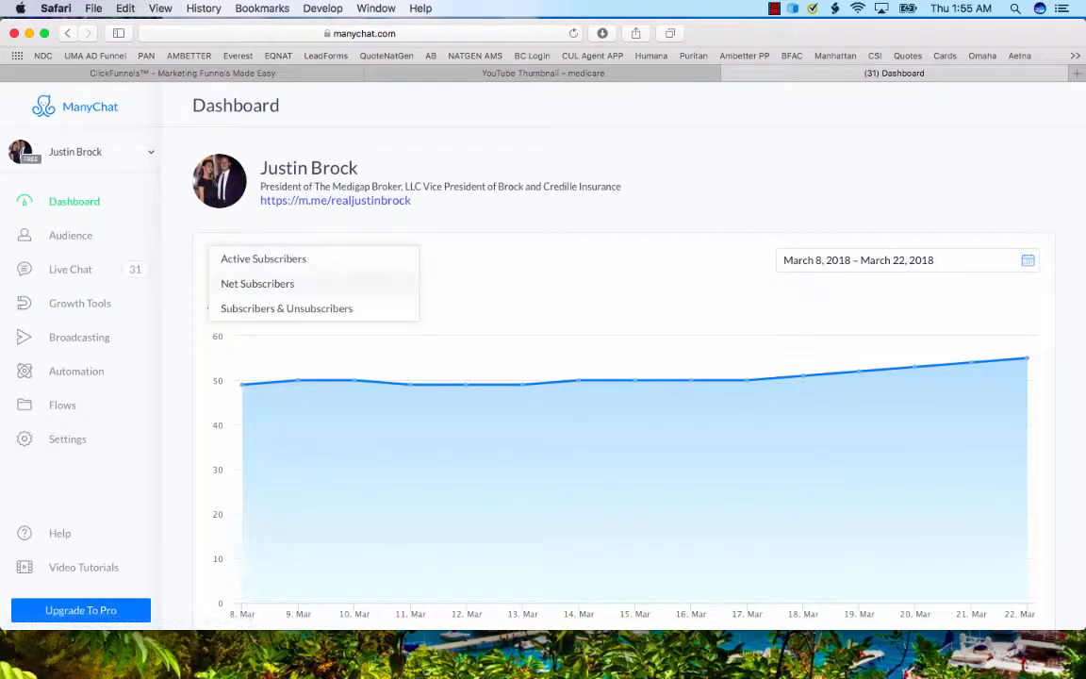
pyautogui.click(258, 283)
pyautogui.click(267, 261)
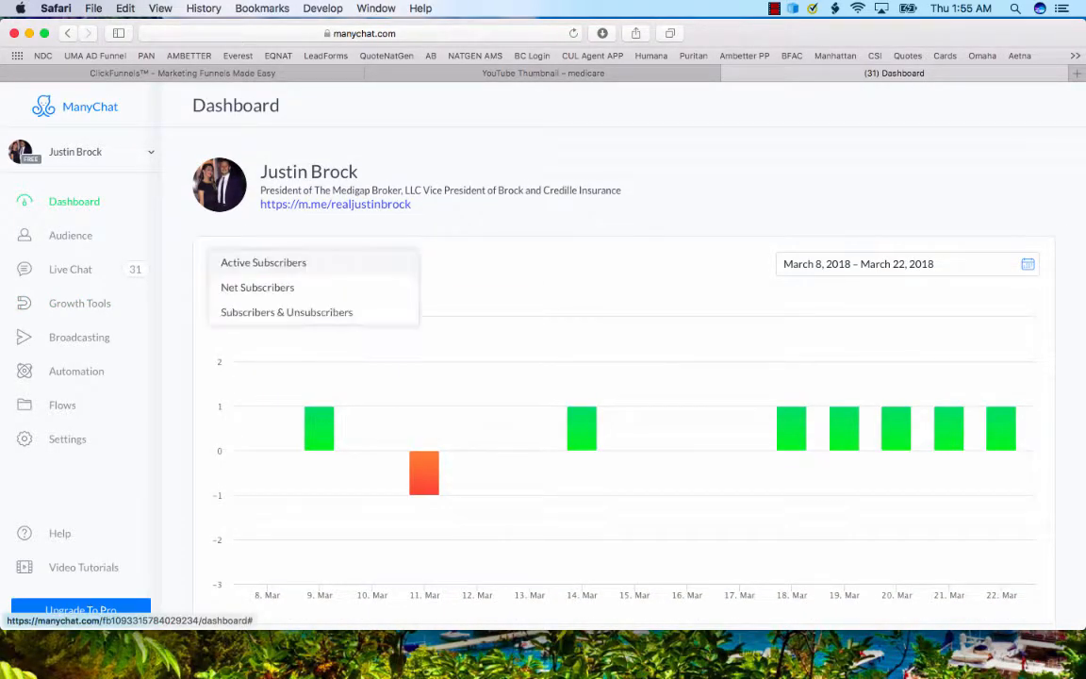
pyautogui.click(286, 310)
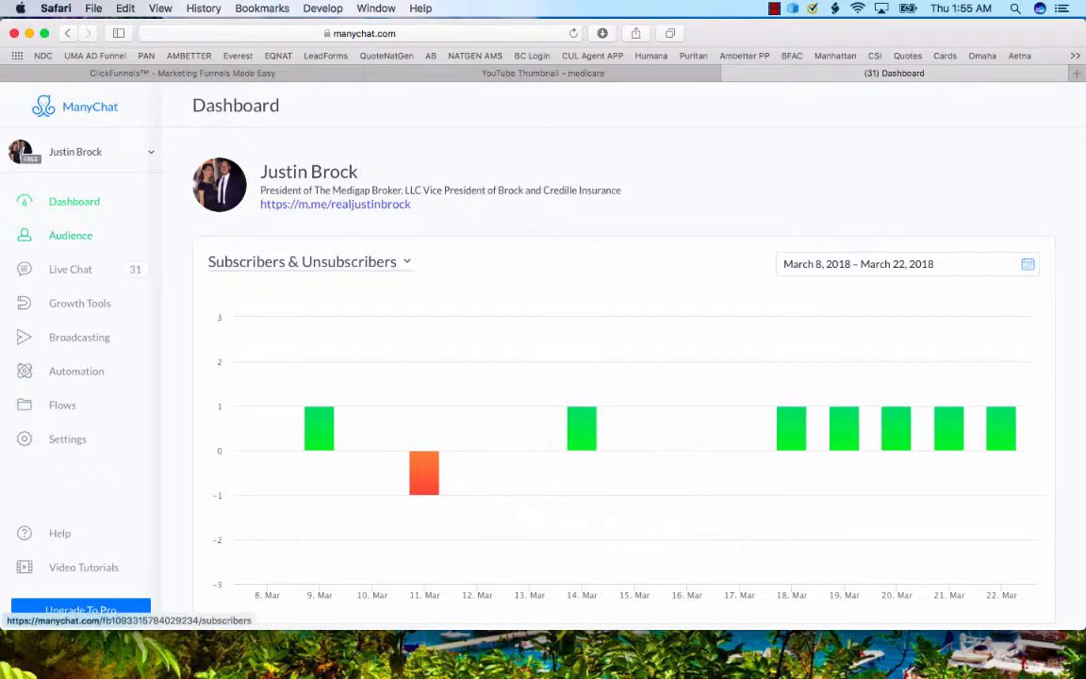
# Look through the Audience subscriber list with its tags, widgets and sequences.
pyautogui.click(71, 234)
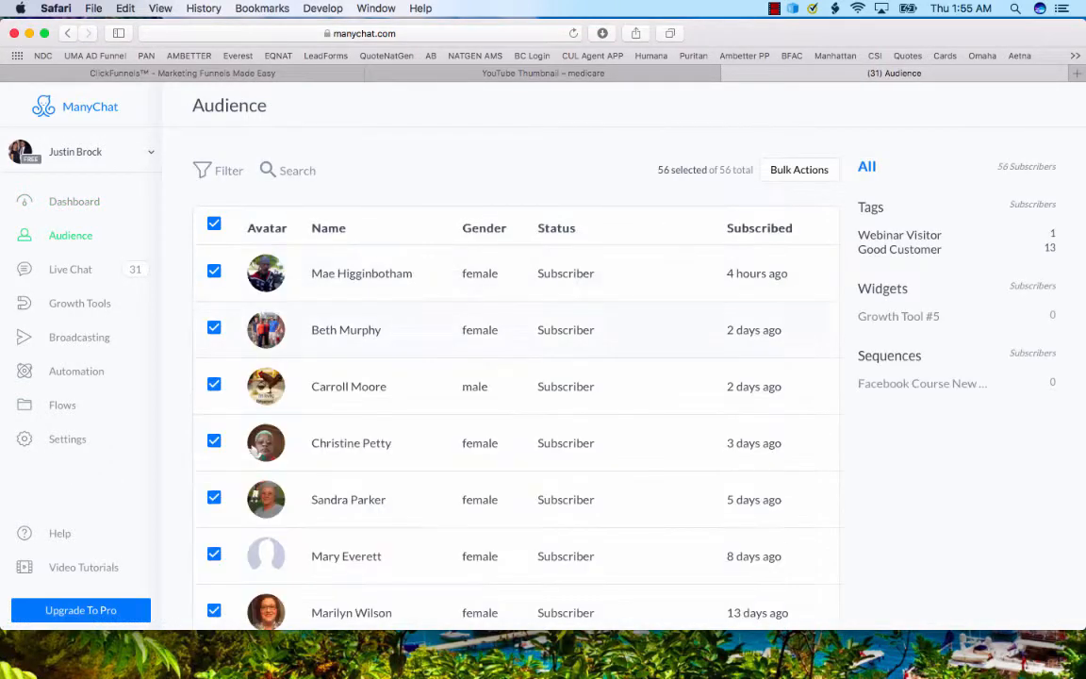
pyautogui.scroll(-20, 516, 358)
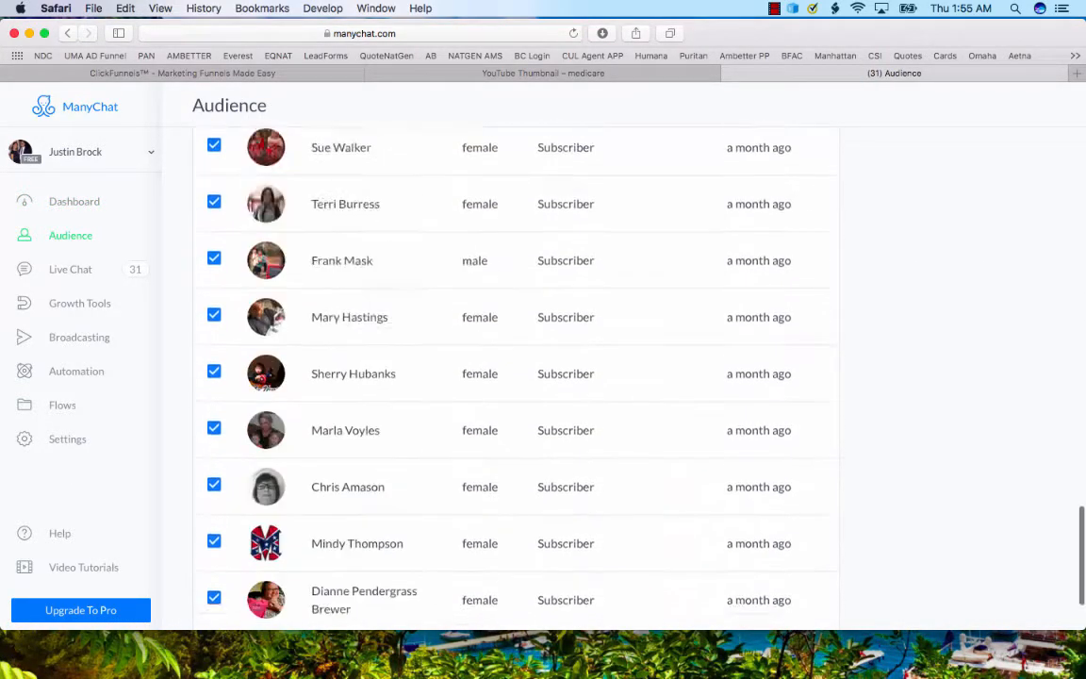
pyautogui.scroll(20, 515, 358)
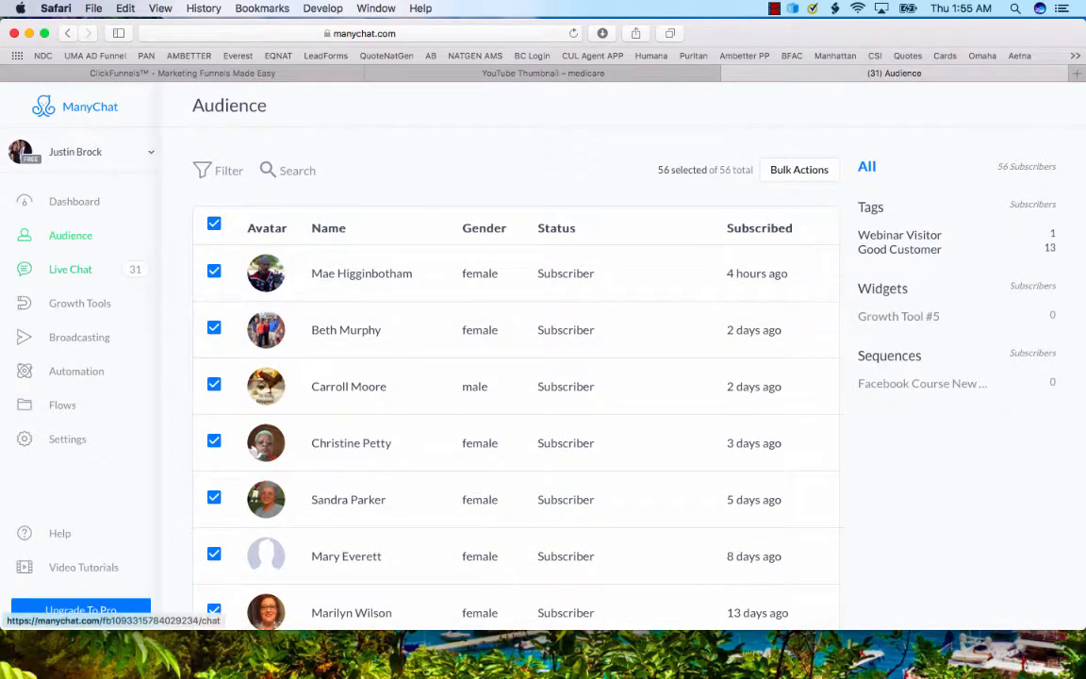
# Create a new broadcast from the Broadcasts page.
pyautogui.click(79, 336)
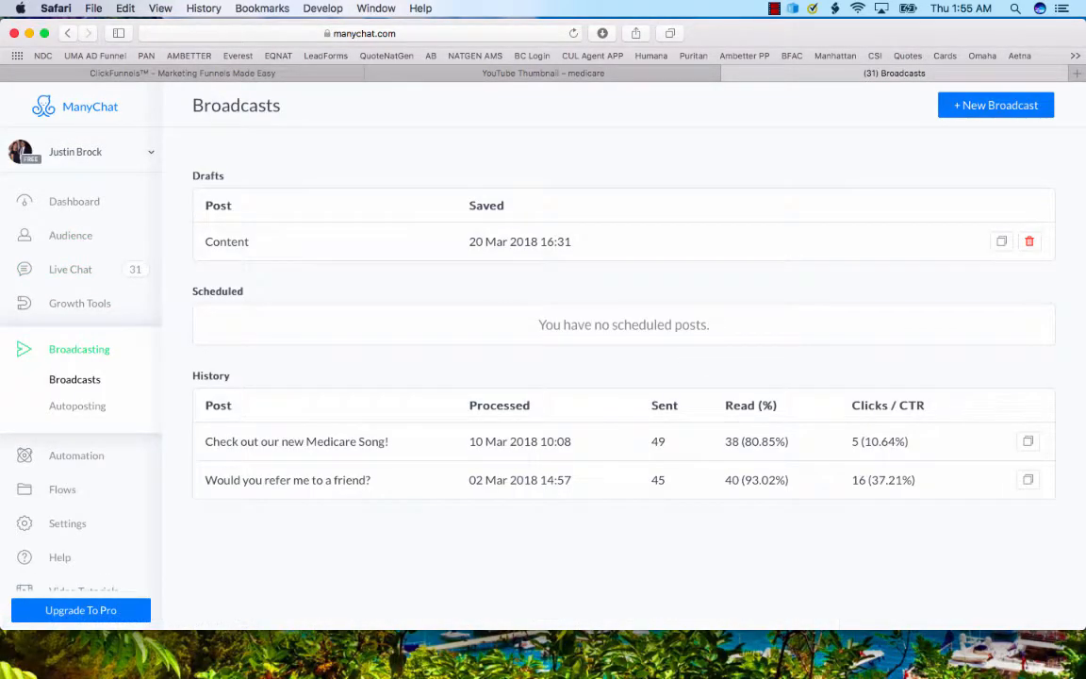
pyautogui.click(996, 104)
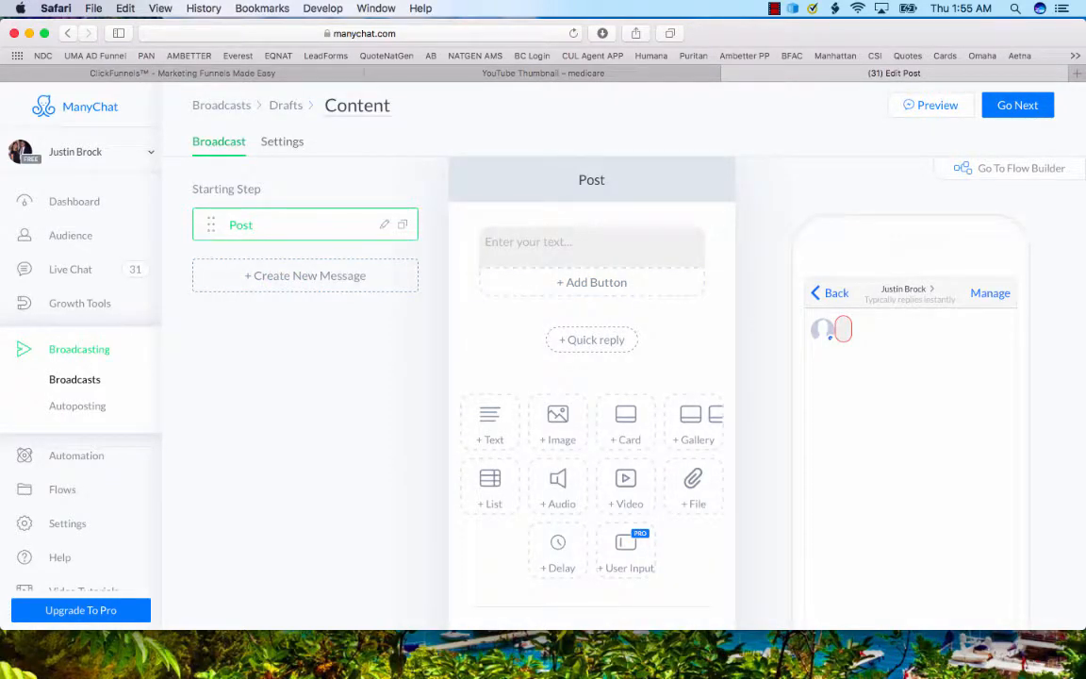
pyautogui.moveTo(264, 224); pyautogui.dragTo(391, 223)
# Write the post's message text "Hey there, have you heard about our new Dental, Vision and Hearing plan?".
pyautogui.click(569, 245)
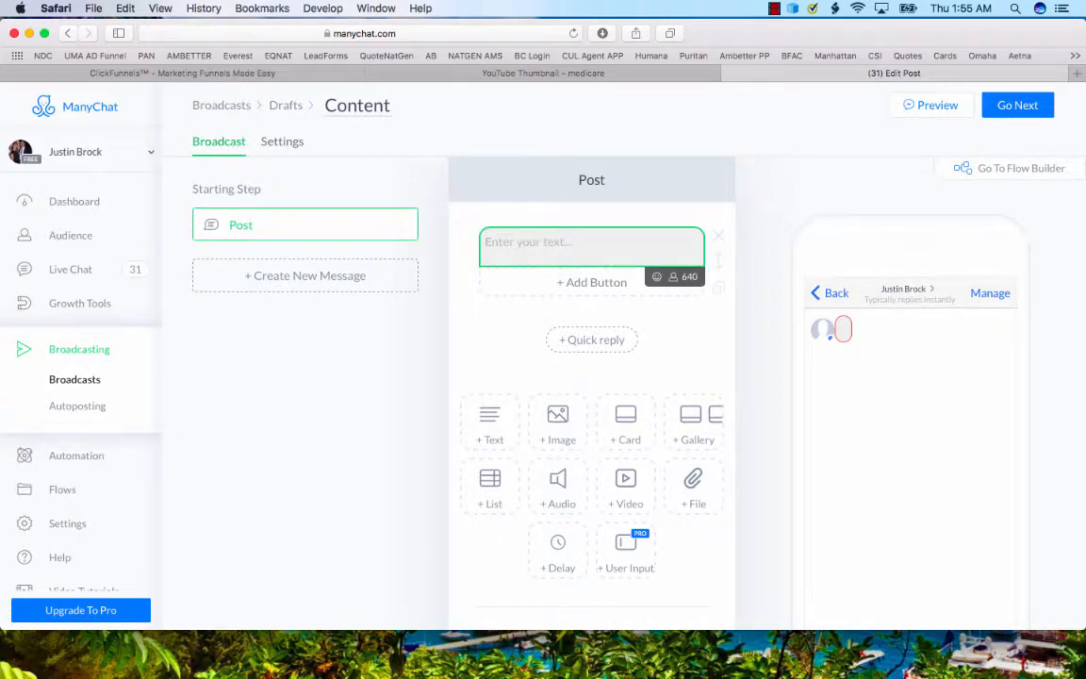
pyautogui.write('Hey there, ')
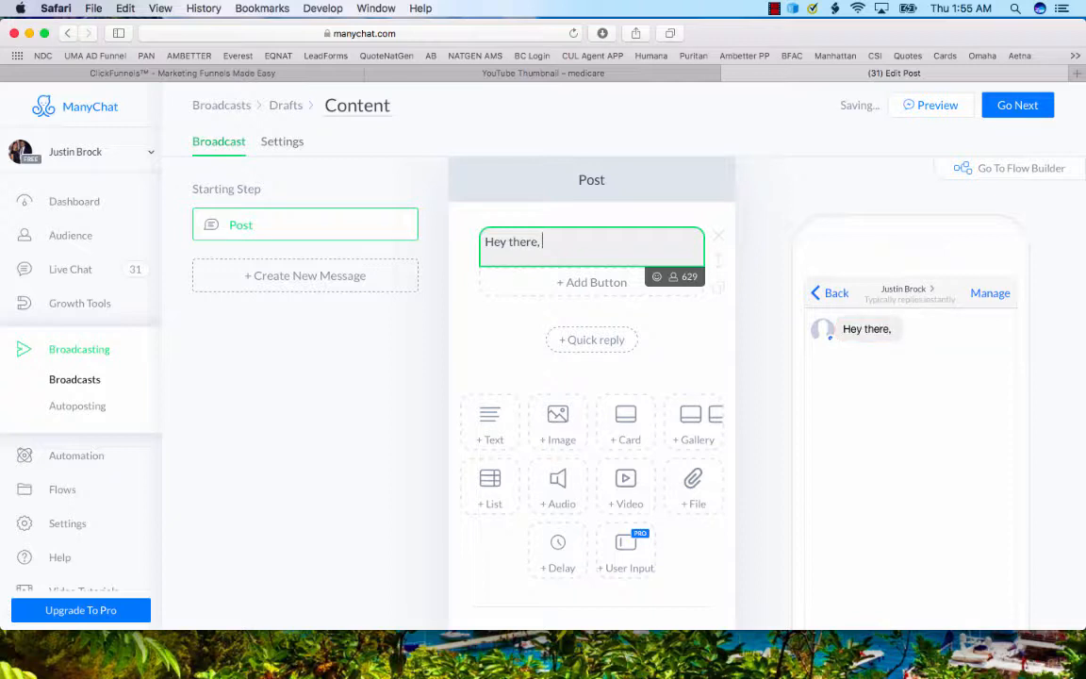
pyautogui.write('have you heard abb')
pyautogui.press('BackSpace')
pyautogui.write('out ')
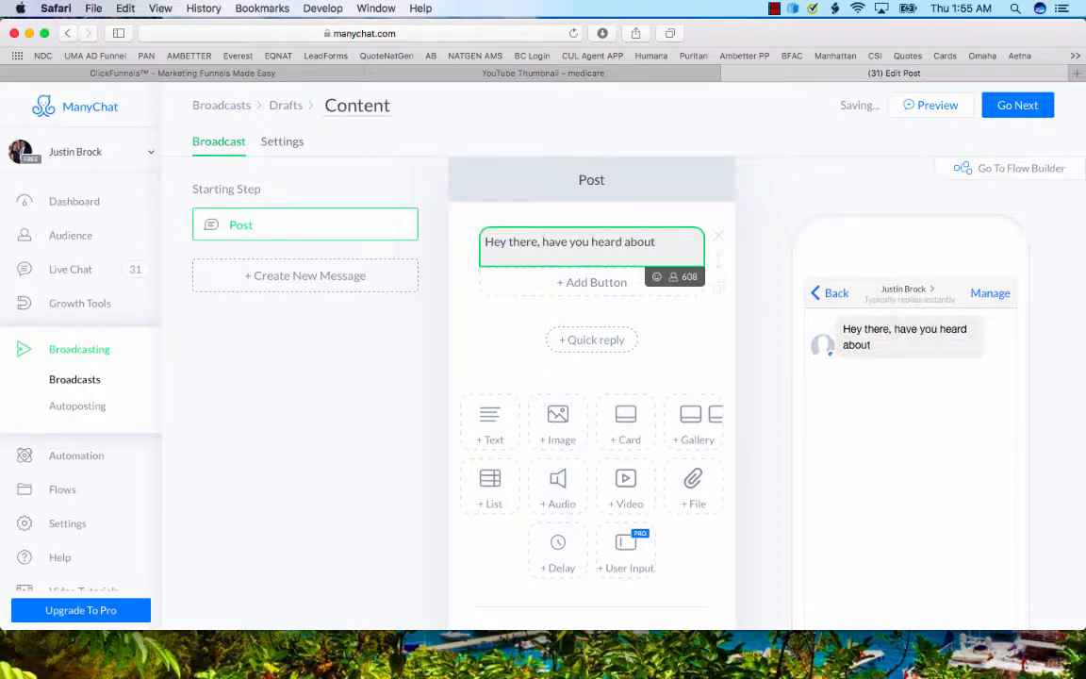
pyautogui.write('our new Dental, i')
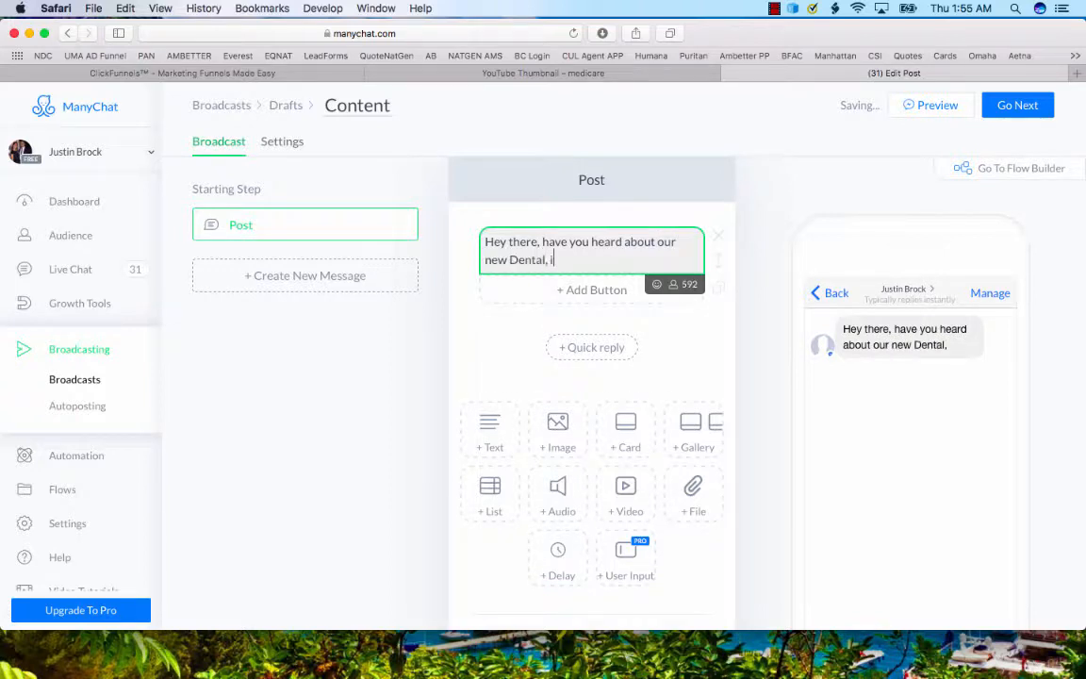
pyautogui.press('BackSpace')
pyautogui.write('Bisi')
pyautogui.press('BackSpace')
pyautogui.press('BackSpace')
pyautogui.press('BackSpace')
pyautogui.press('BackSpace')
pyautogui.write('Vision and Hearing plan?')
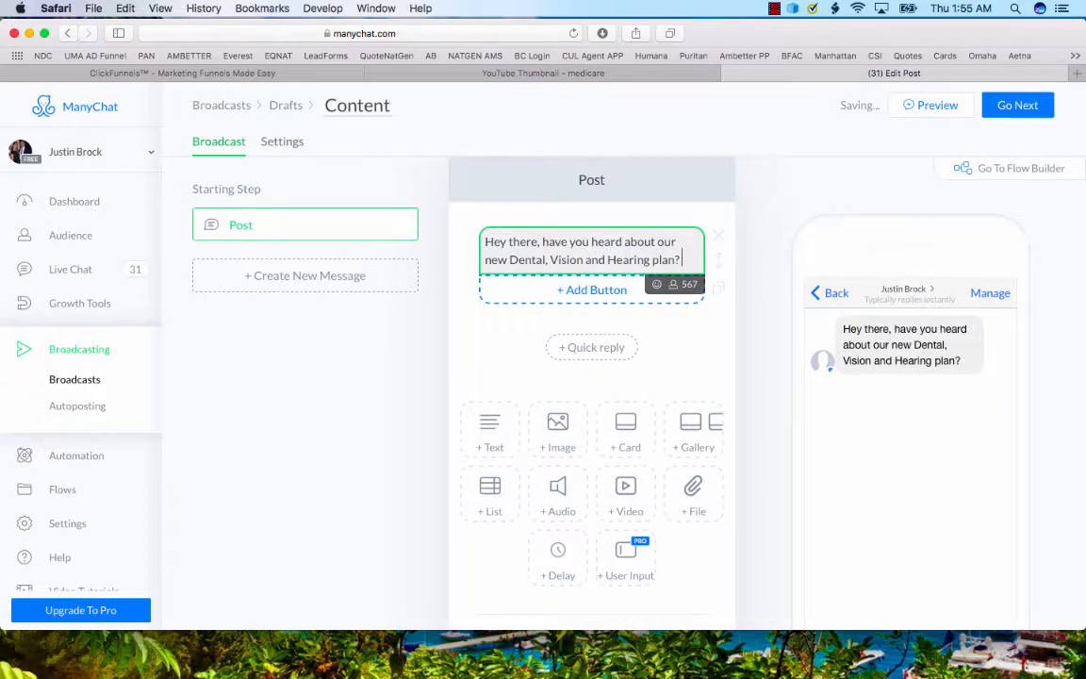
# Add a button titled "Yes" that sends a message, and check its available additional actions.
pyautogui.click(591, 289)
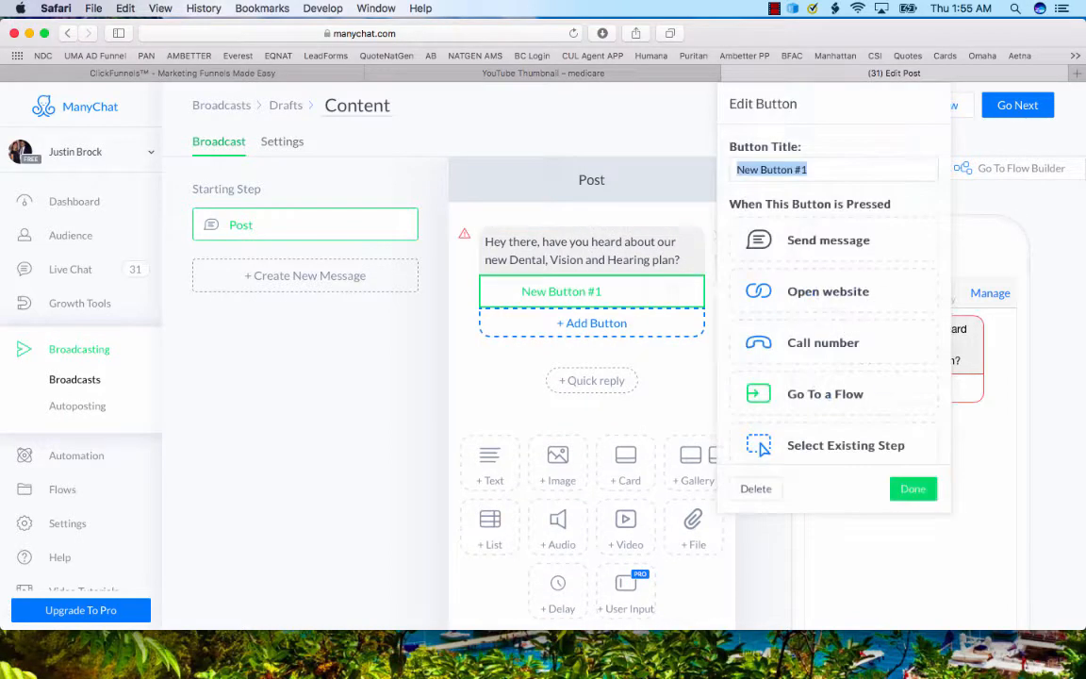
pyautogui.write('Yes')
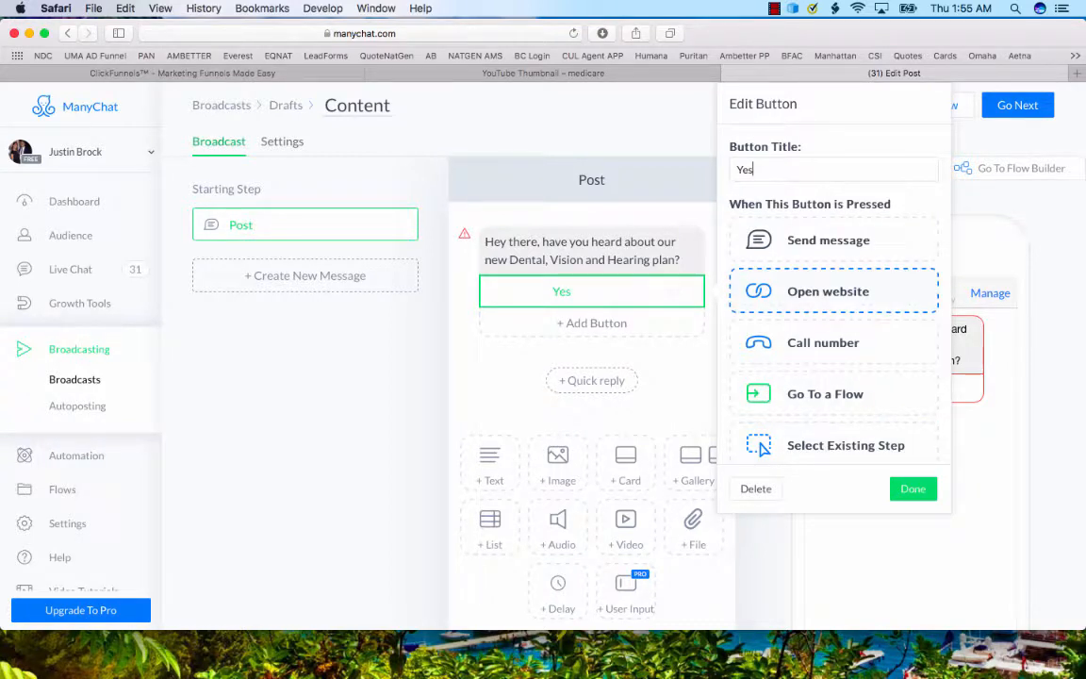
pyautogui.click(830, 240)
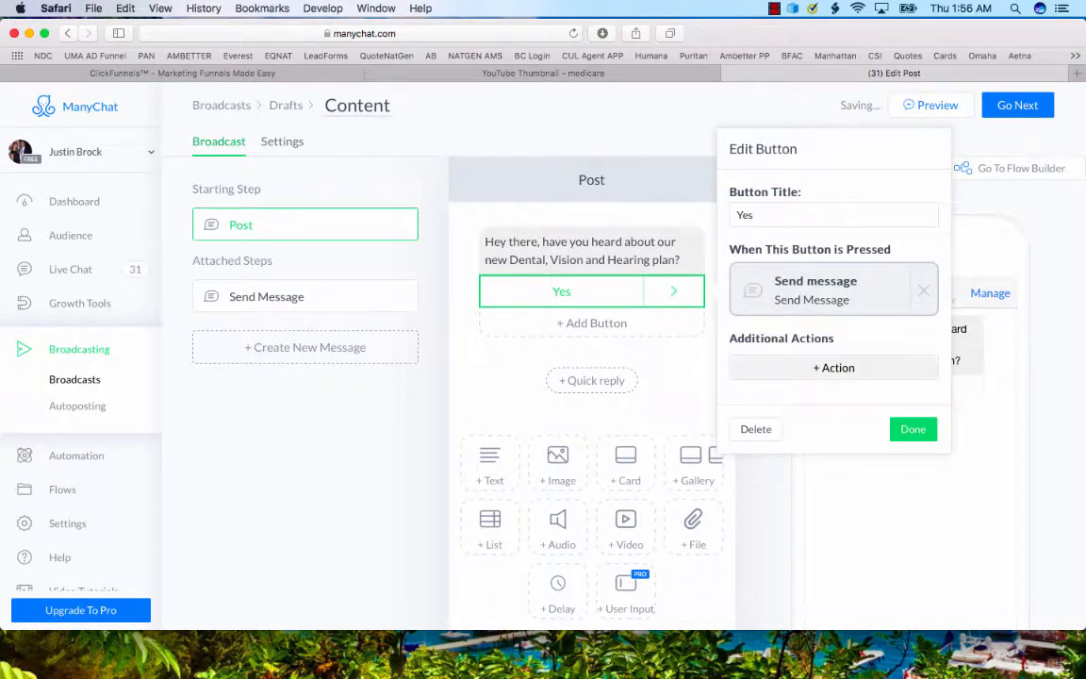
pyautogui.click(834, 368)
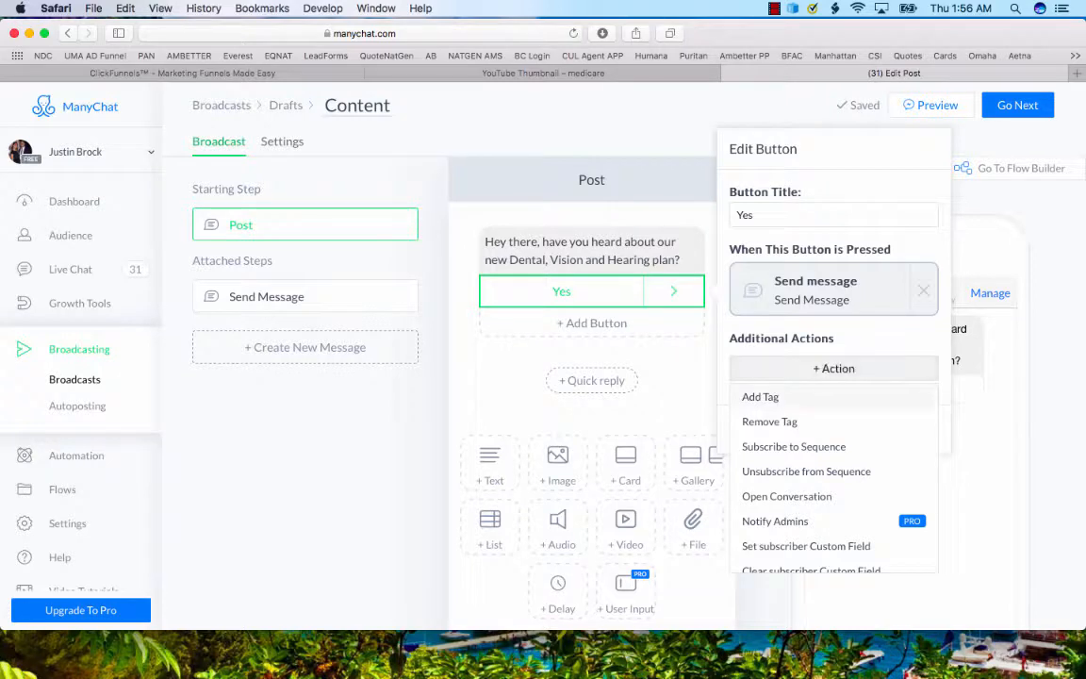
pyautogui.click(832, 337)
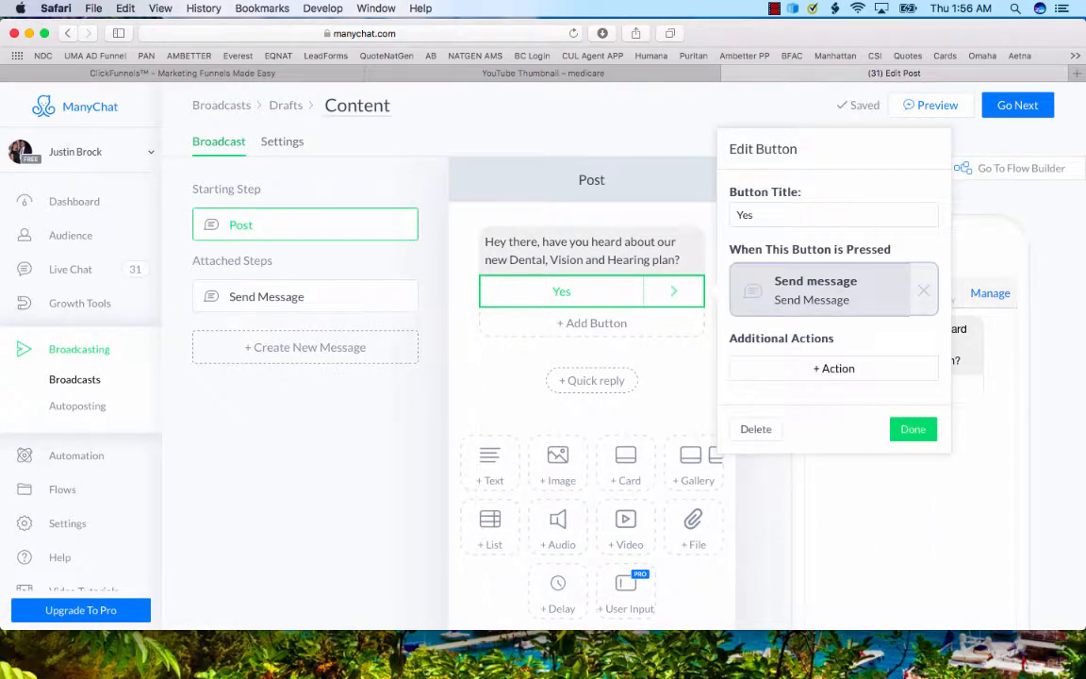
# Write the "Yes" button's reply message as "Wonderful, let us know if you have any questions!".
pyautogui.click(815, 289)
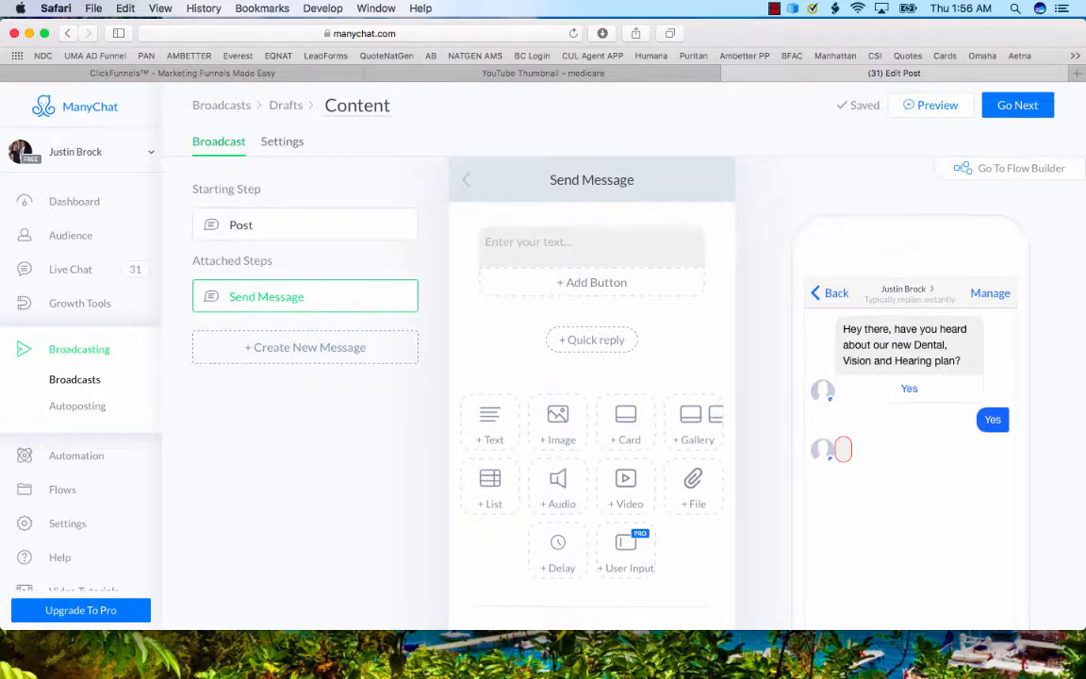
pyautogui.click(553, 251)
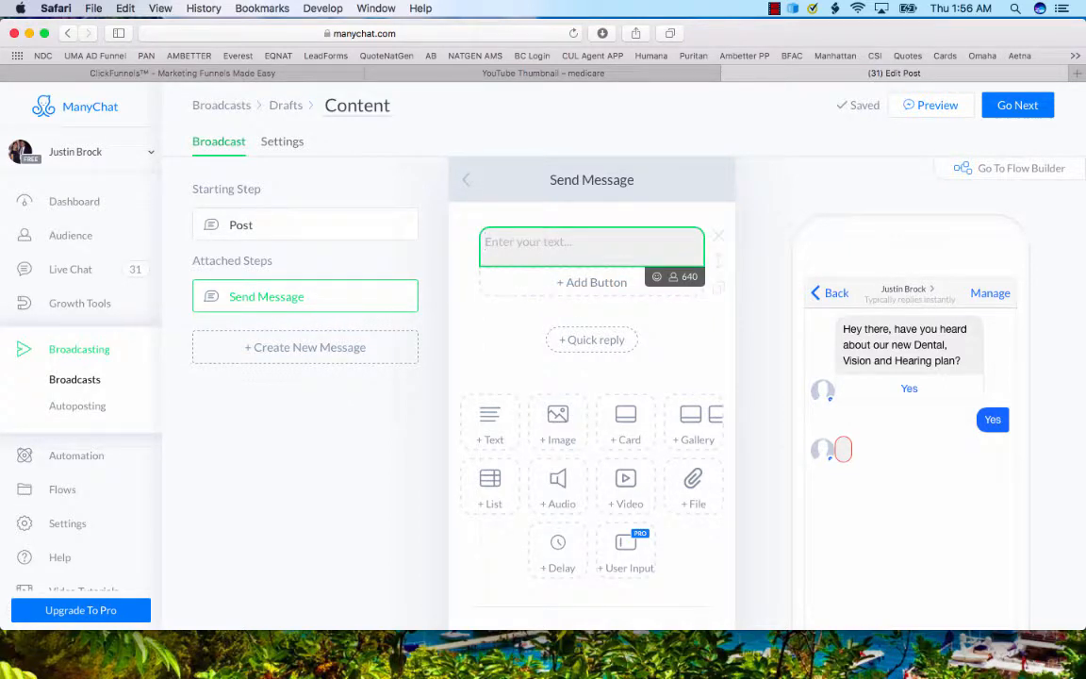
pyautogui.write('Wonderful,')
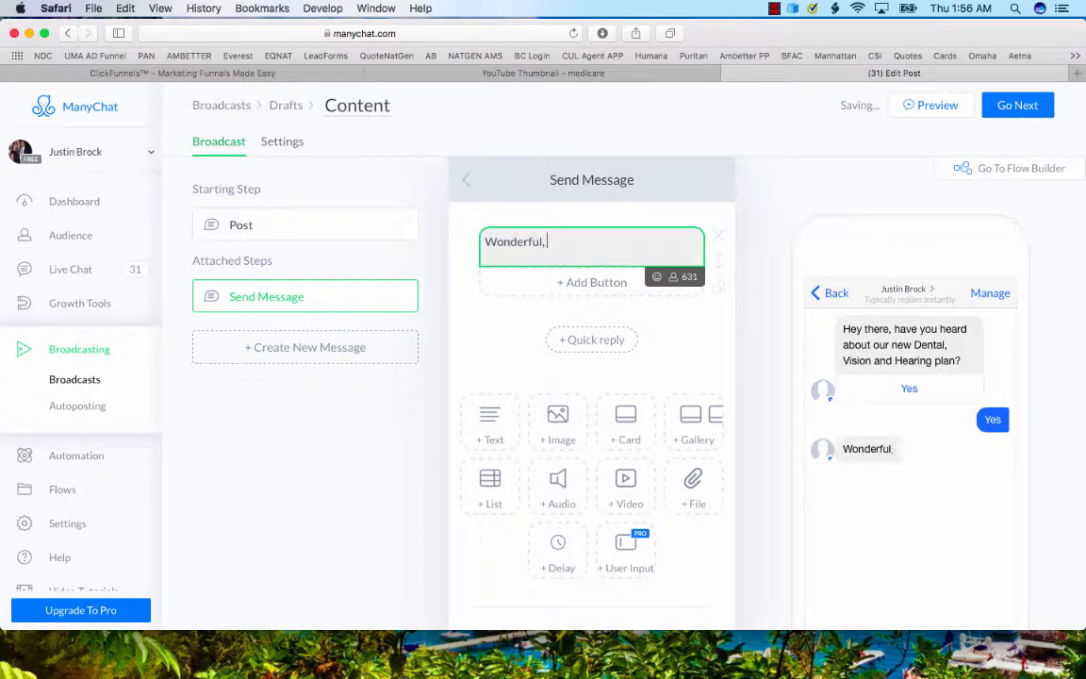
pyautogui.write(' let us know if ')
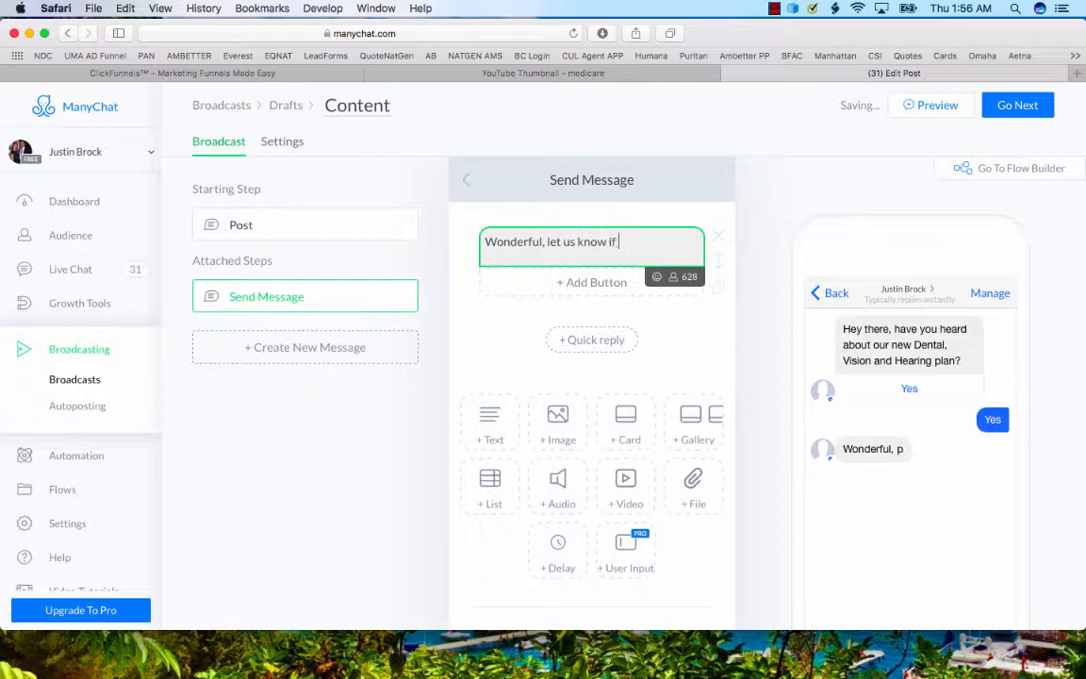
pyautogui.write('you have any ques')
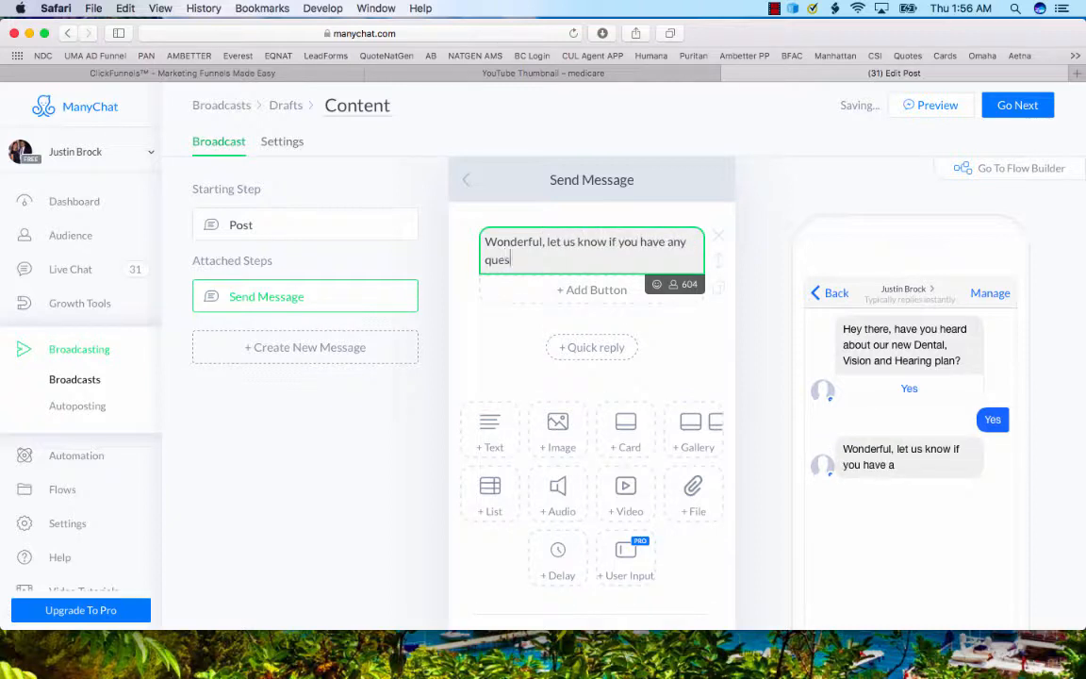
pyautogui.write('tions!')
pyautogui.click(330, 396)
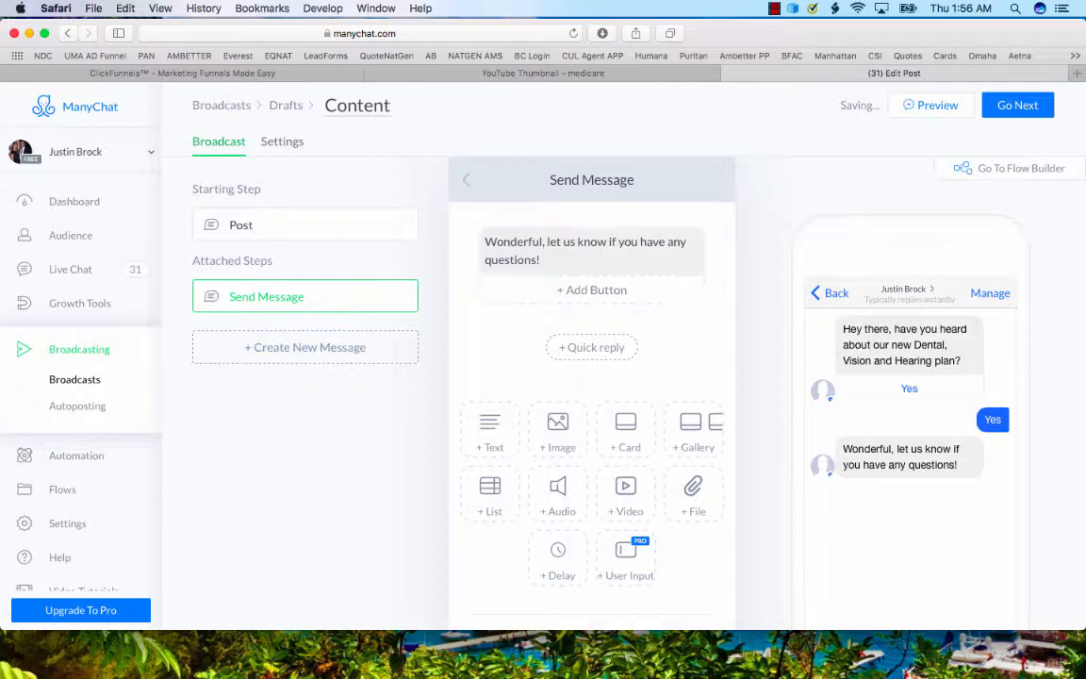
# Add a second button titled "No" to the starting post.
pyautogui.click(304, 225)
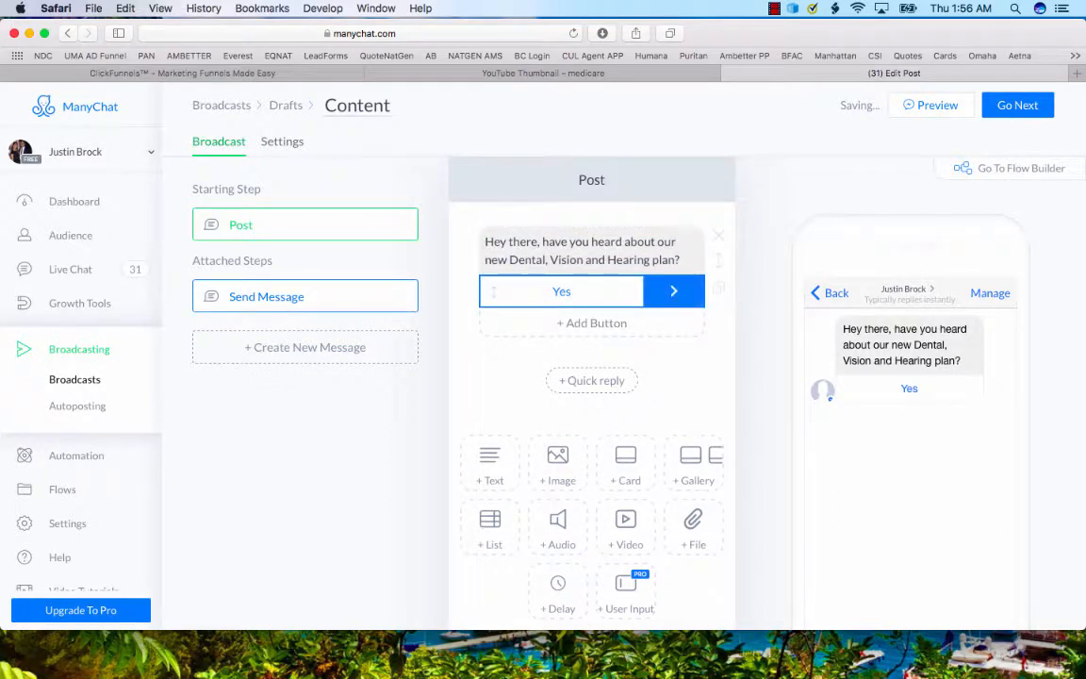
pyautogui.click(592, 322)
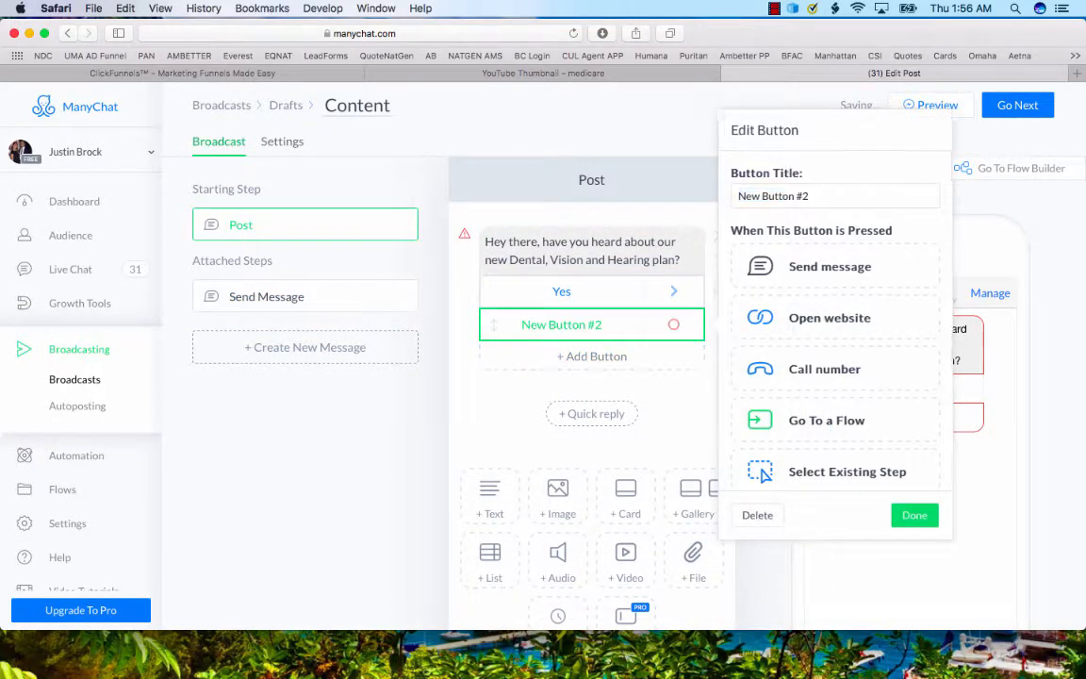
pyautogui.doubleClick(783, 196)
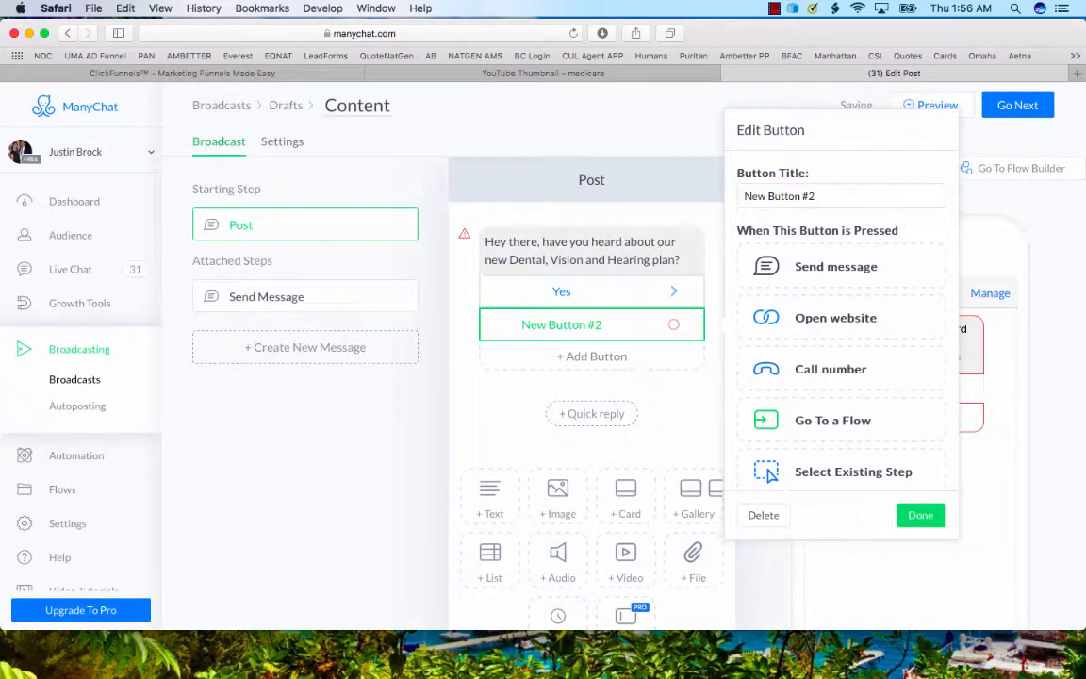
pyautogui.press('super+a')
pyautogui.write('No')
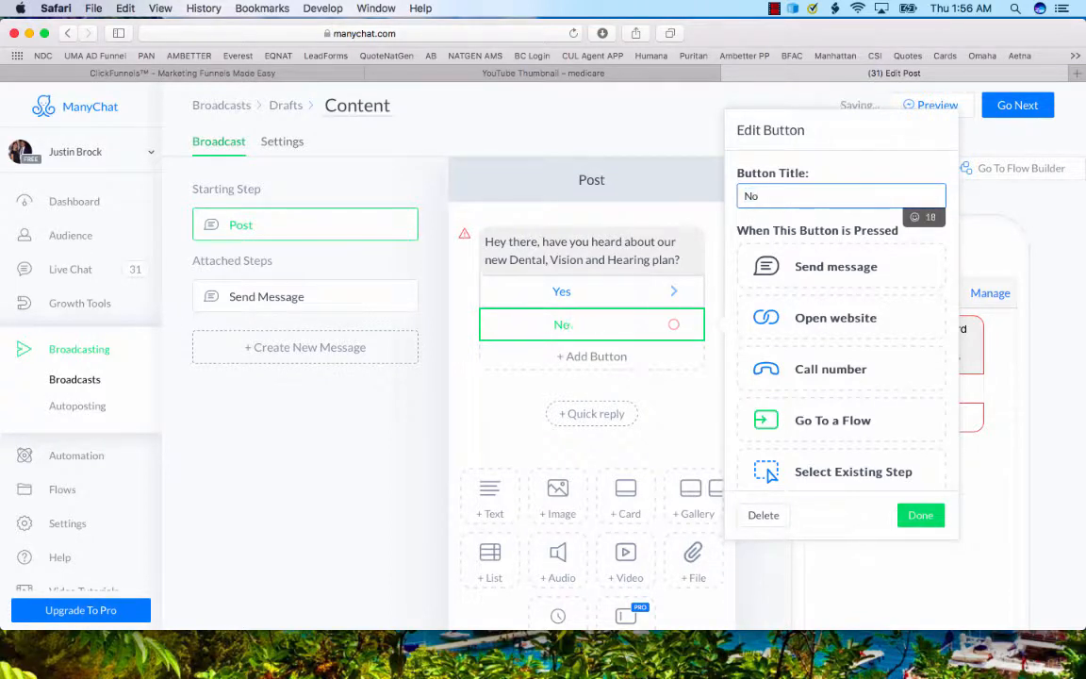
# Give the "Yes" button an Add Tag action with the new tag "Dental User".
pyautogui.click(561, 291)
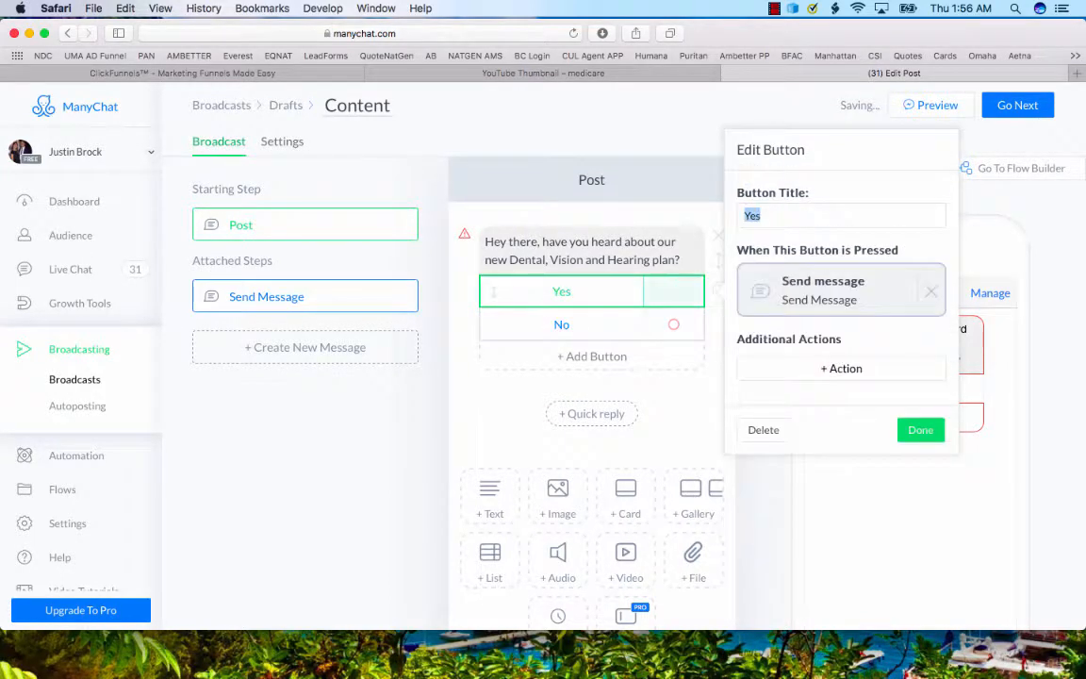
pyautogui.click(841, 368)
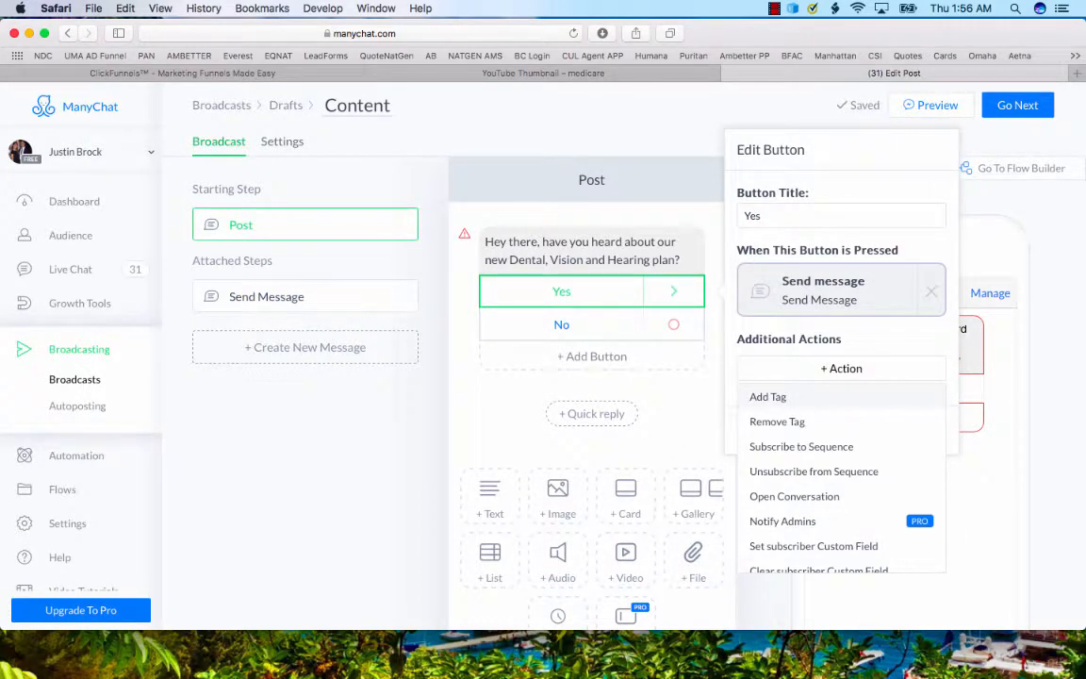
pyautogui.click(767, 396)
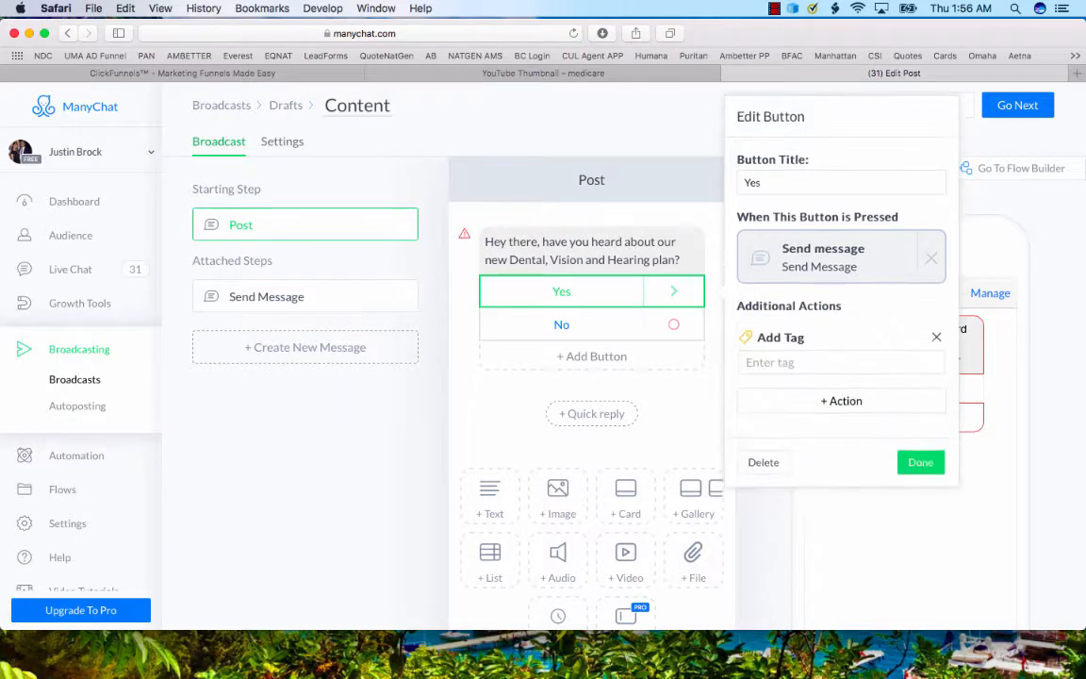
pyautogui.write('Dental S')
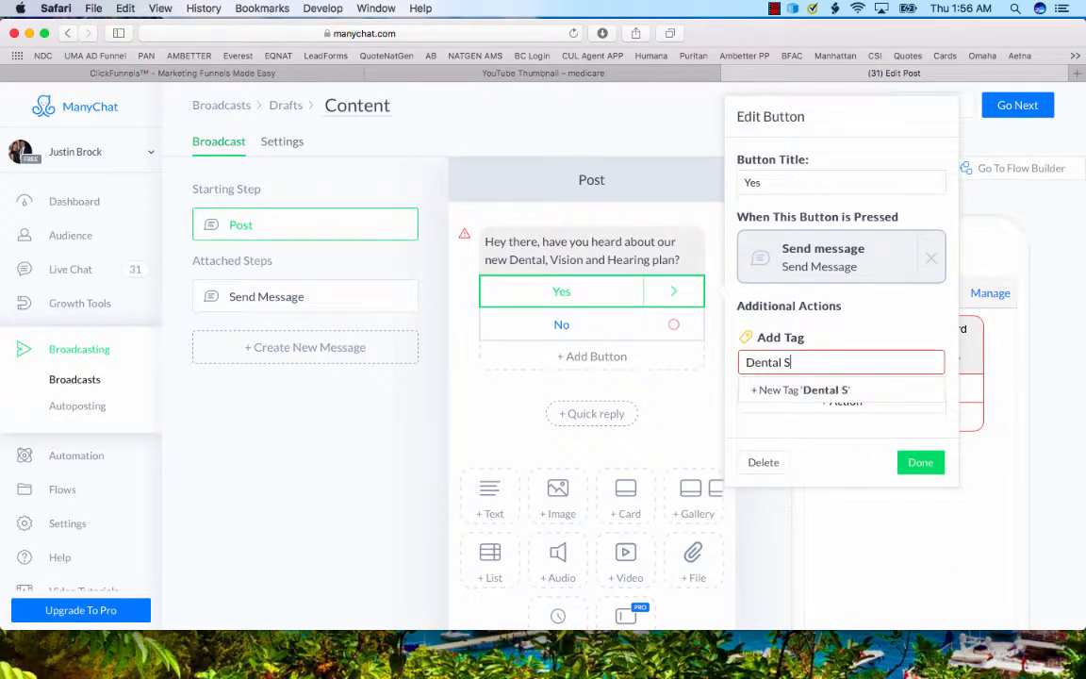
pyautogui.press('BackSpace')
pyautogui.write('User')
pyautogui.click(811, 390)
pyautogui.click(841, 363)
pyautogui.click(810, 389)
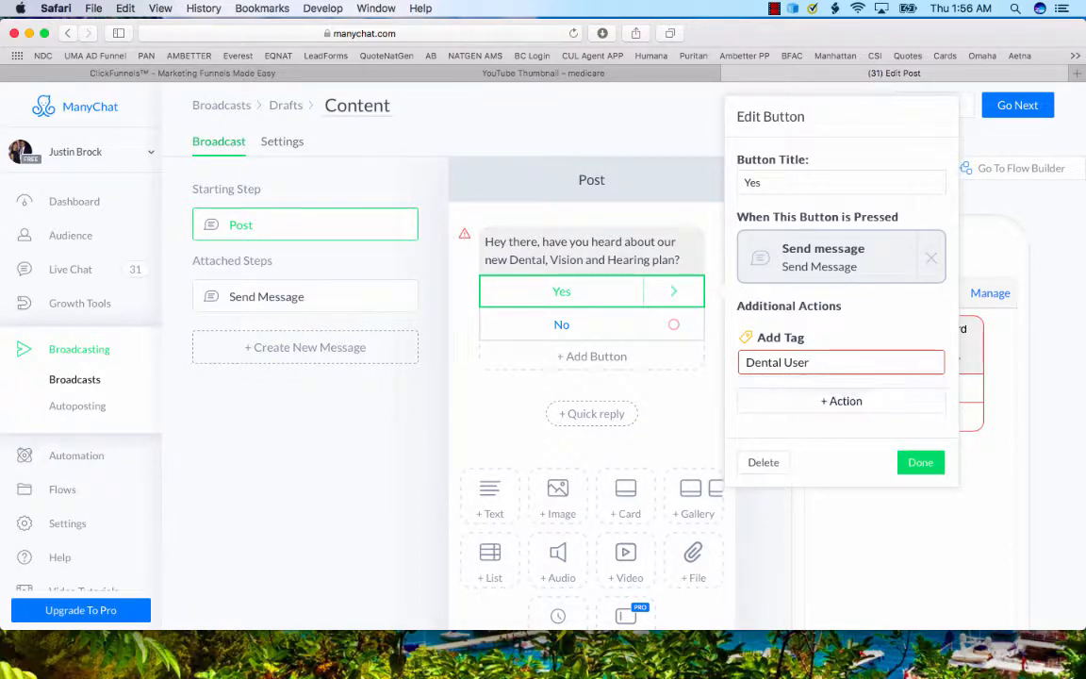
pyautogui.click(920, 462)
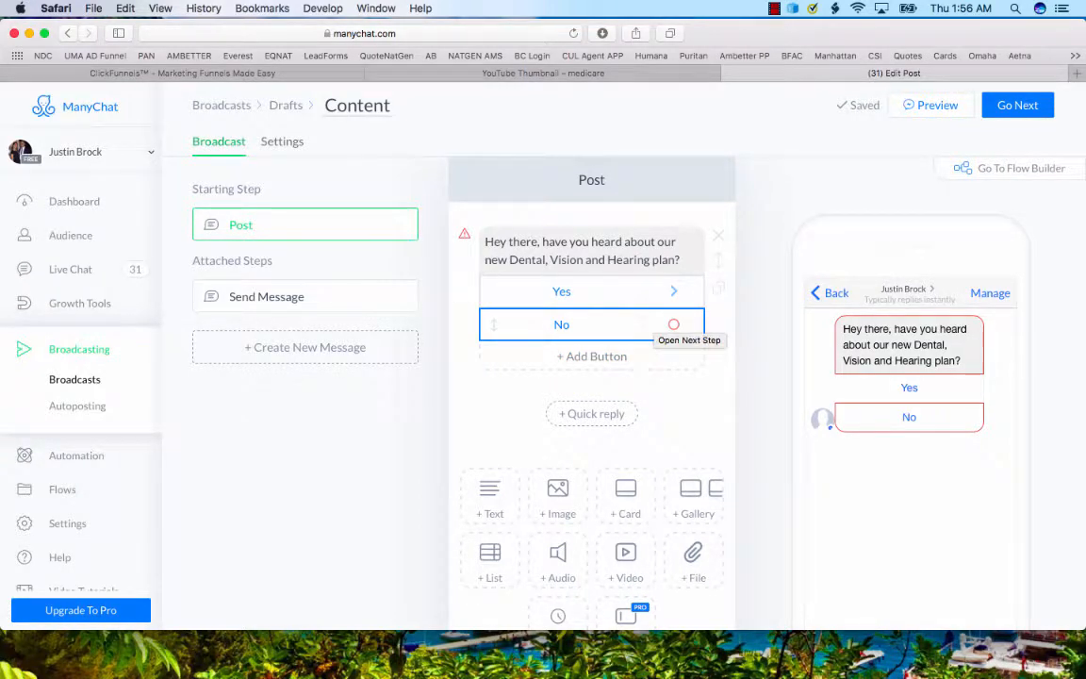
# Examine the response options and additional actions available for the "No" button.
pyautogui.click(650, 324)
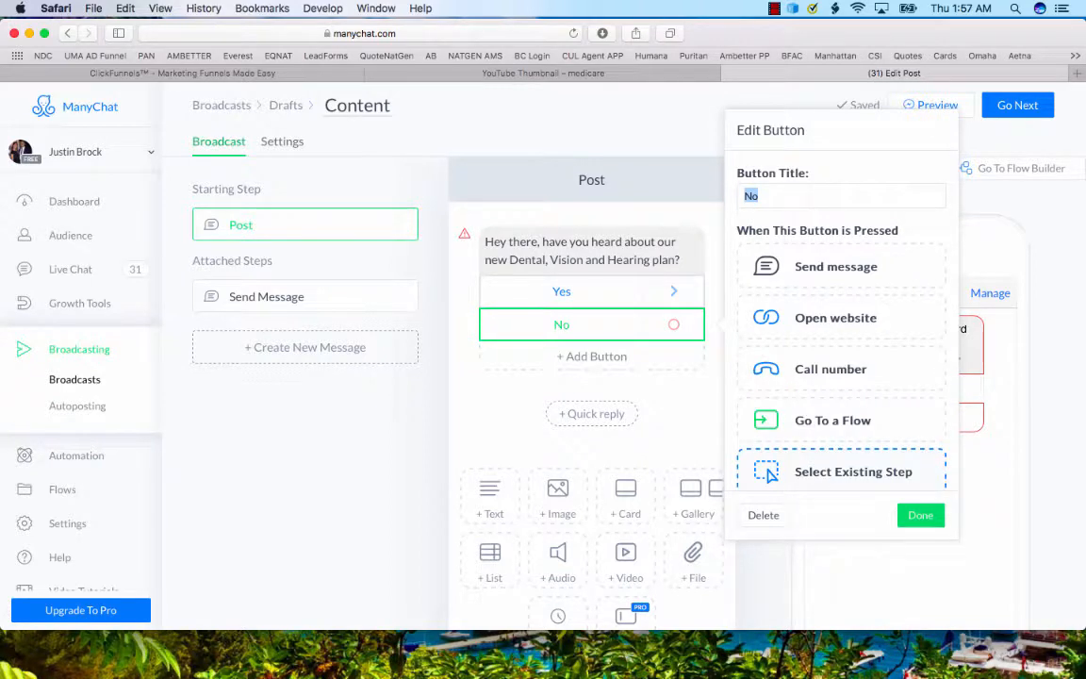
pyautogui.scroll(-3, 770, 475)
pyautogui.scroll(1, 767, 393)
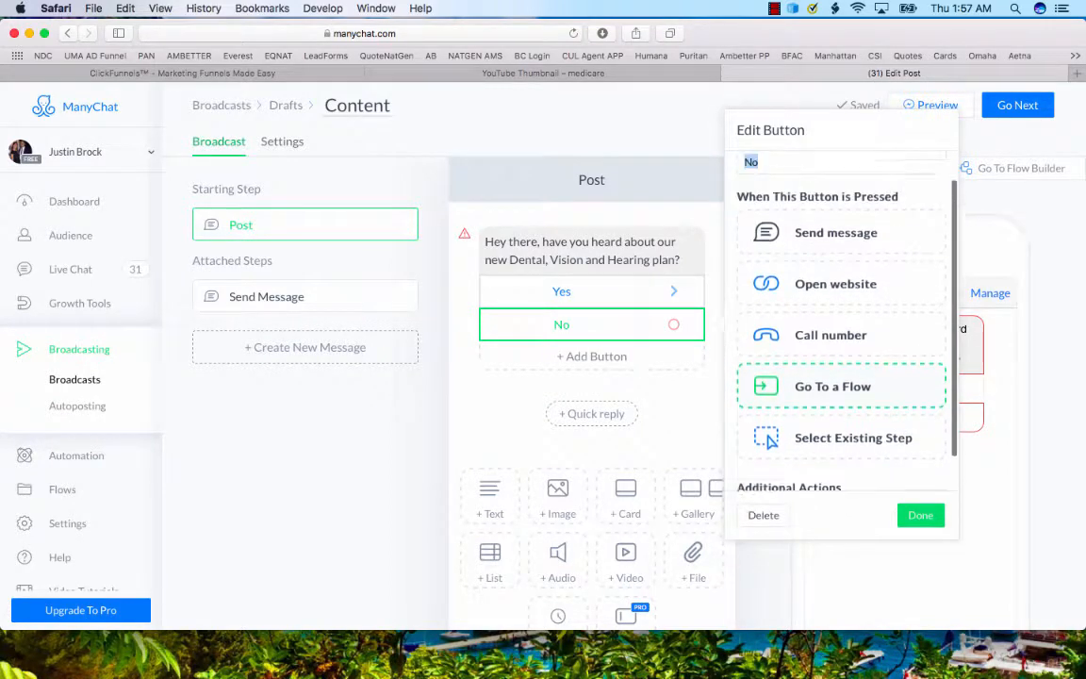
pyautogui.scroll(-1, 830, 340)
pyautogui.scroll(1, 830, 339)
pyautogui.scroll(-1, 830, 340)
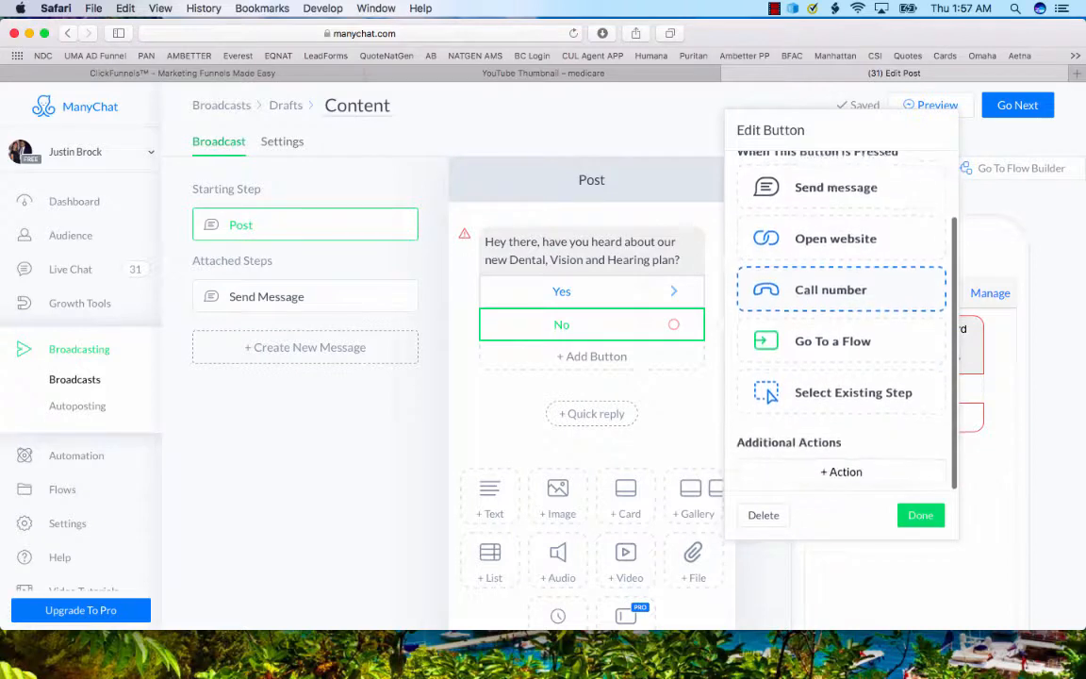
pyautogui.click(841, 476)
pyautogui.scroll(-2, 830, 377)
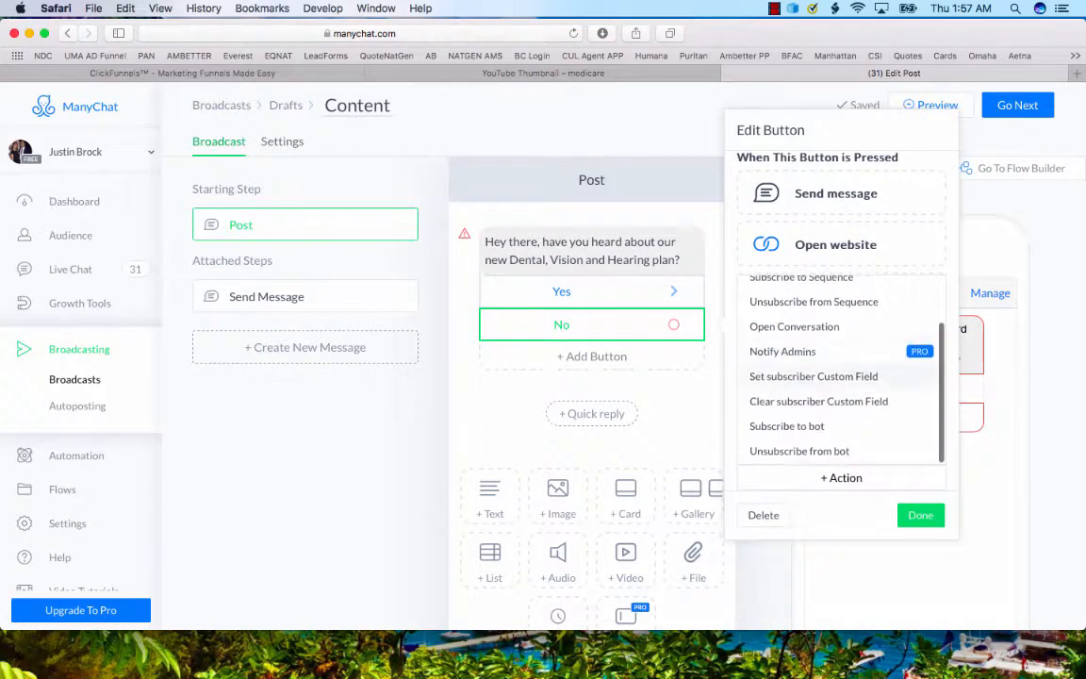
pyautogui.scroll(1, 830, 403)
pyautogui.scroll(-1, 830, 406)
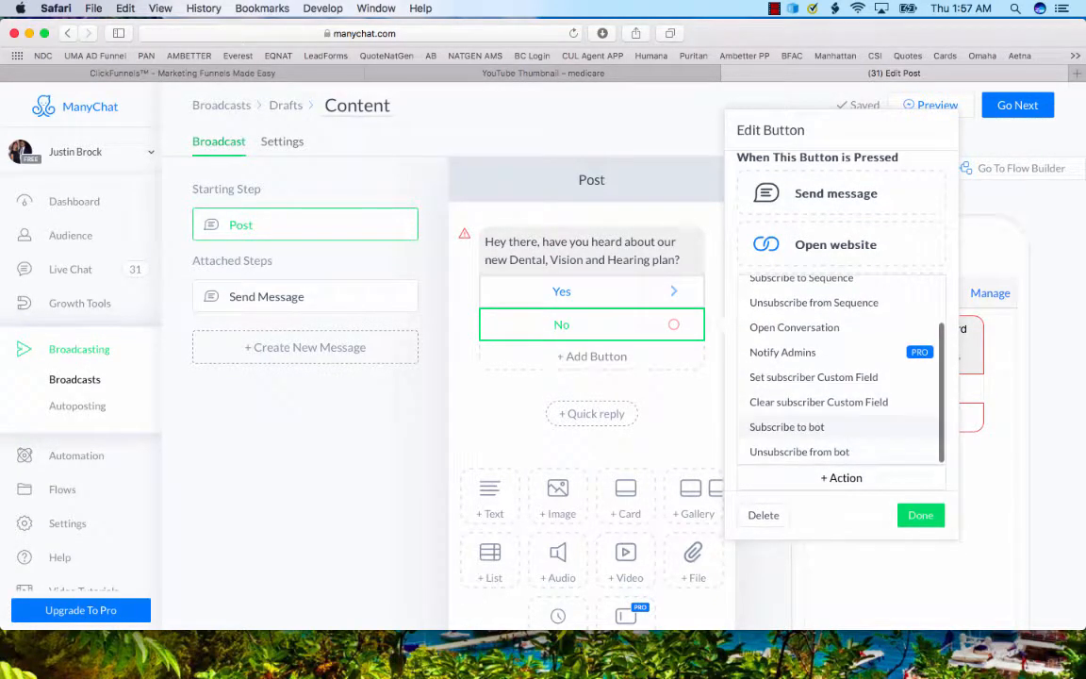
pyautogui.scroll(2, 830, 415)
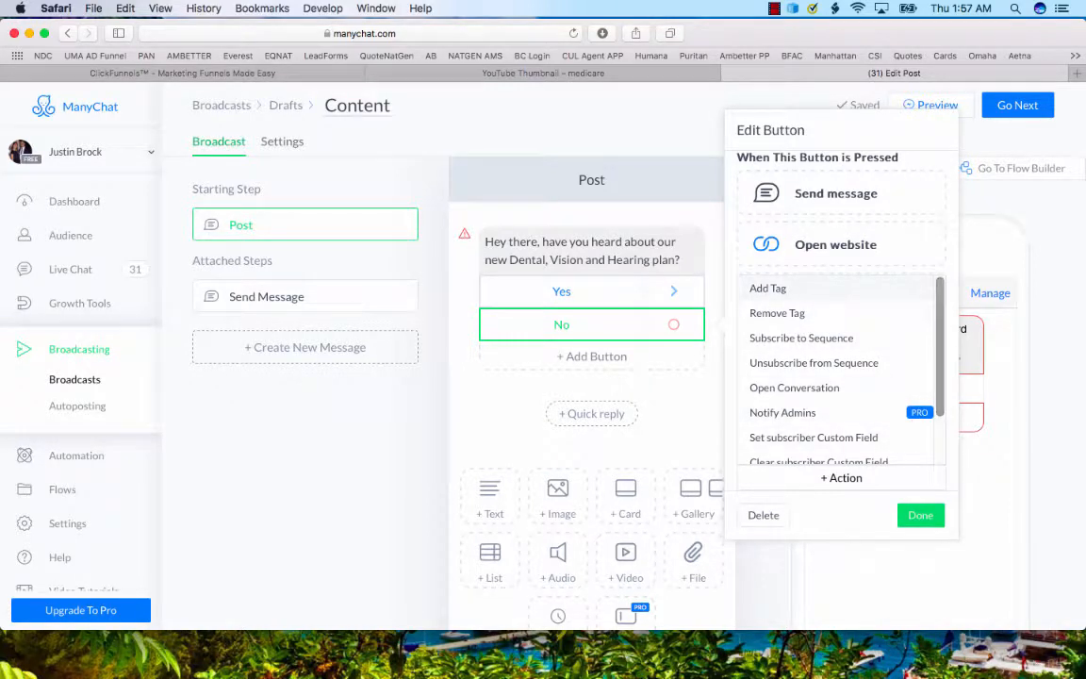
pyautogui.press('Escape')
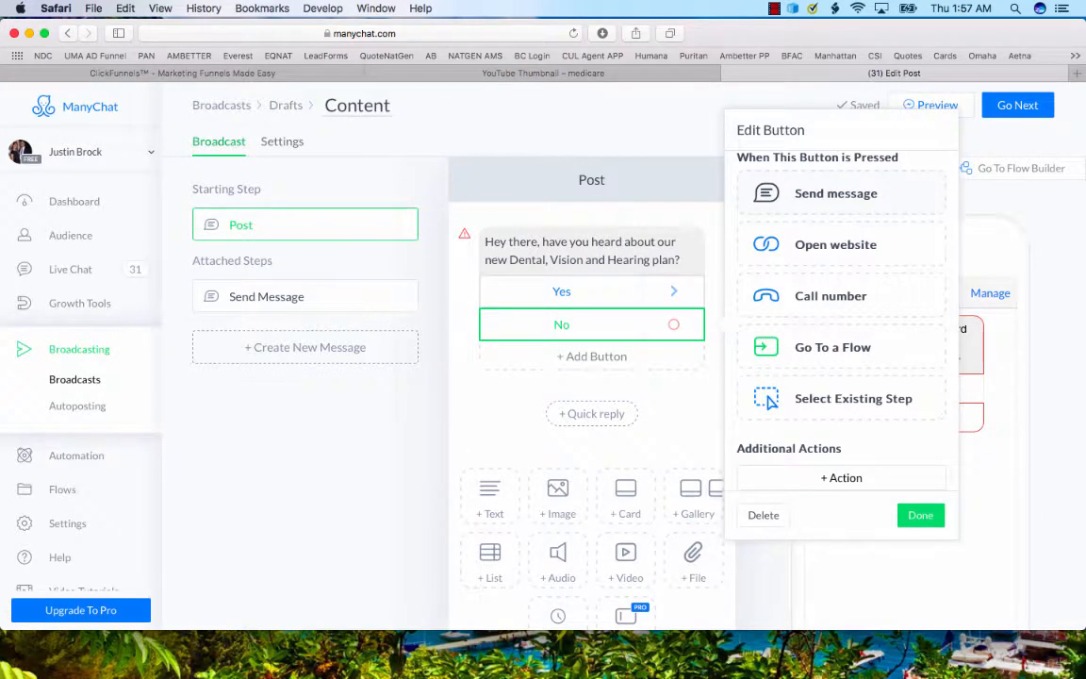
# Make the "No" button send a new message beginning "Well it is super popular, you can use any Dentist or Optometrist, and the".
pyautogui.click(835, 193)
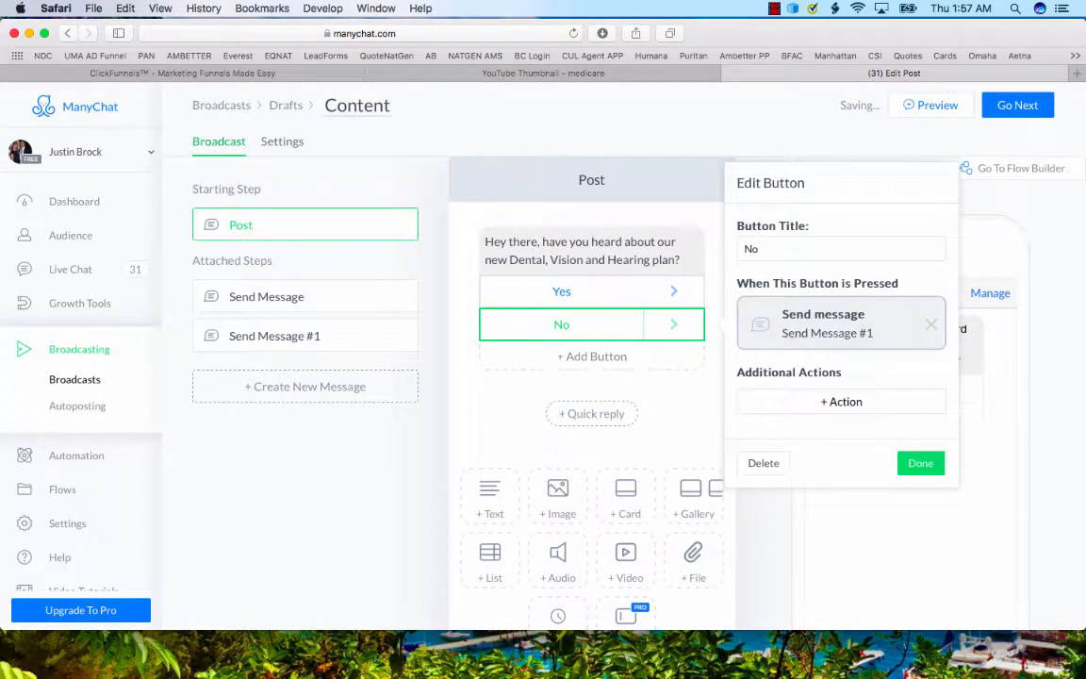
pyautogui.click(921, 463)
pyautogui.click(275, 336)
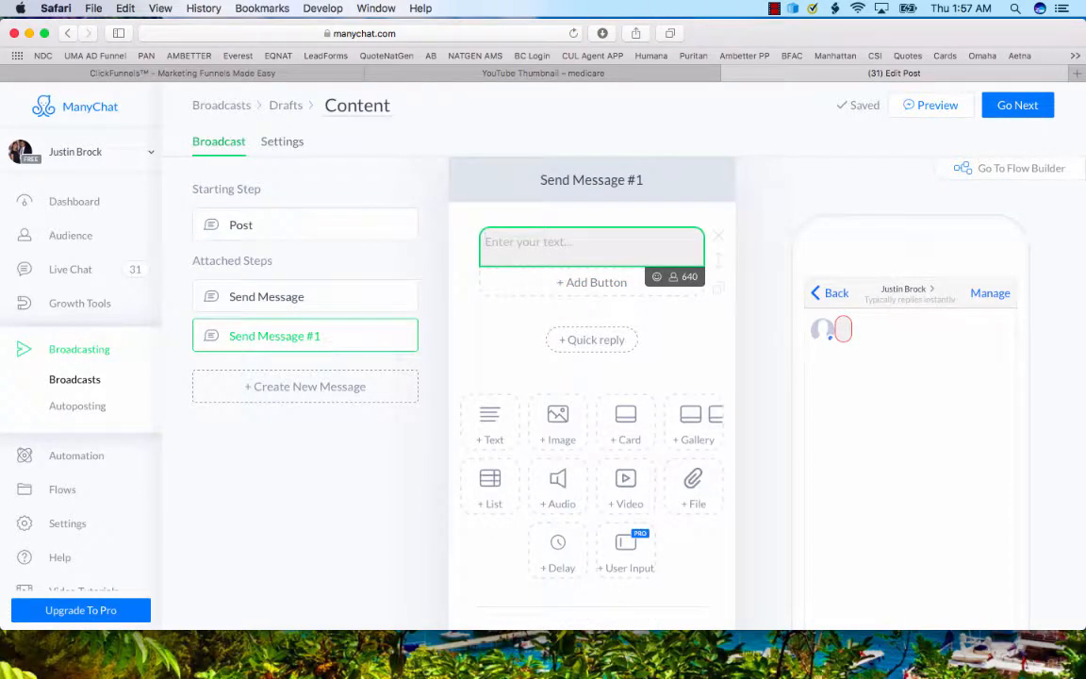
pyautogui.write('Well it is super popu')
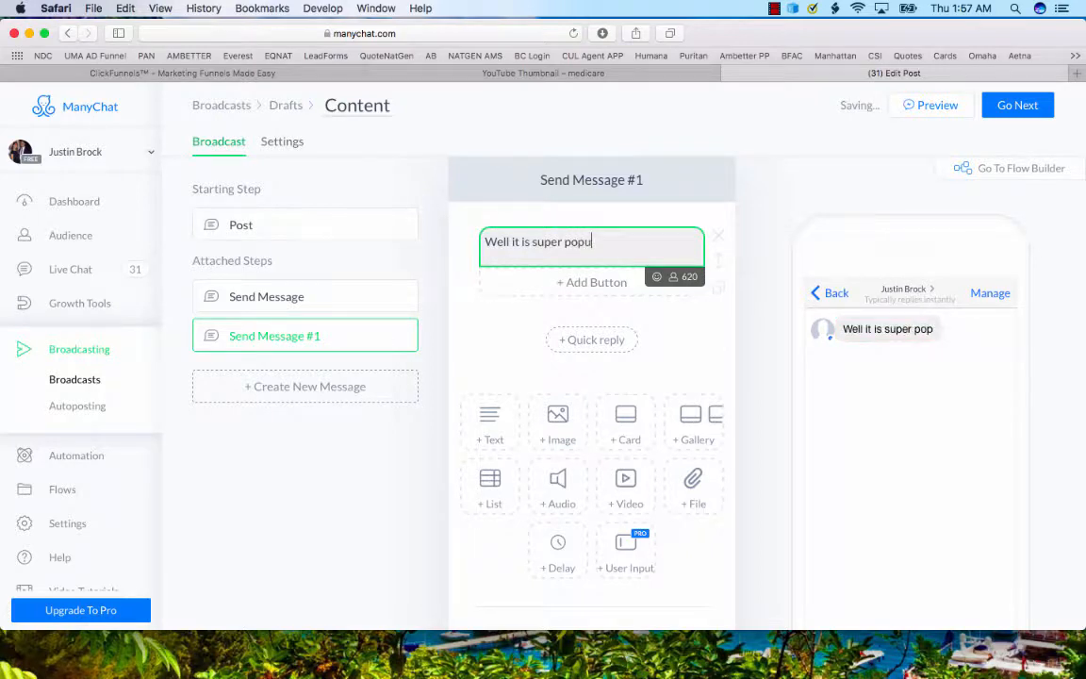
pyautogui.write('lar, you can ')
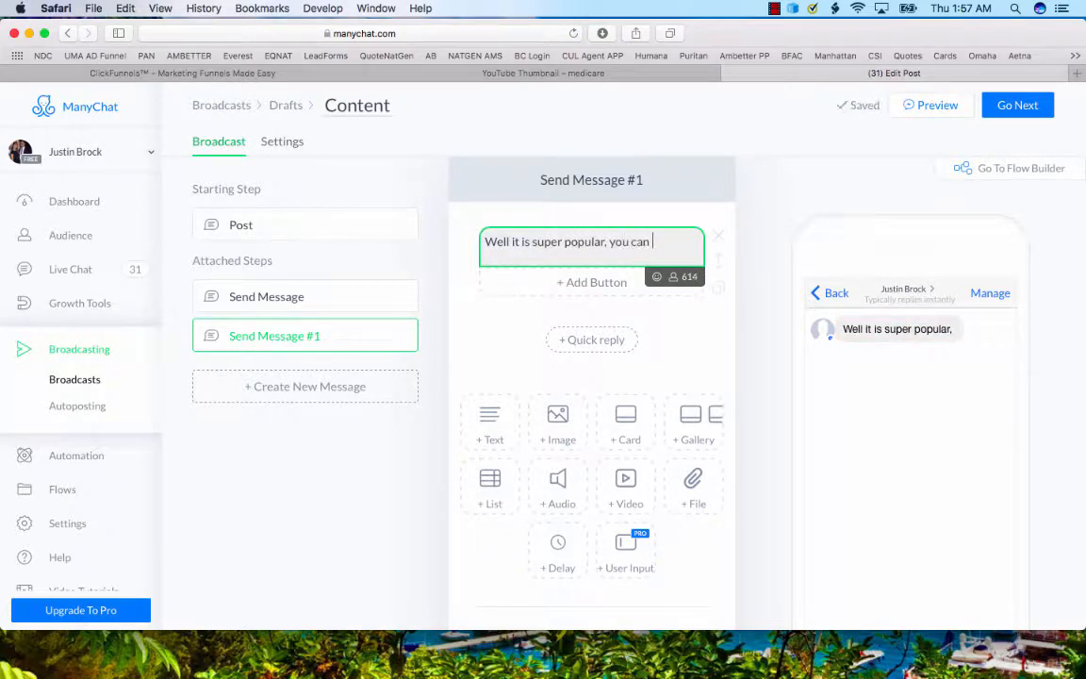
pyautogui.write('use any Dent')
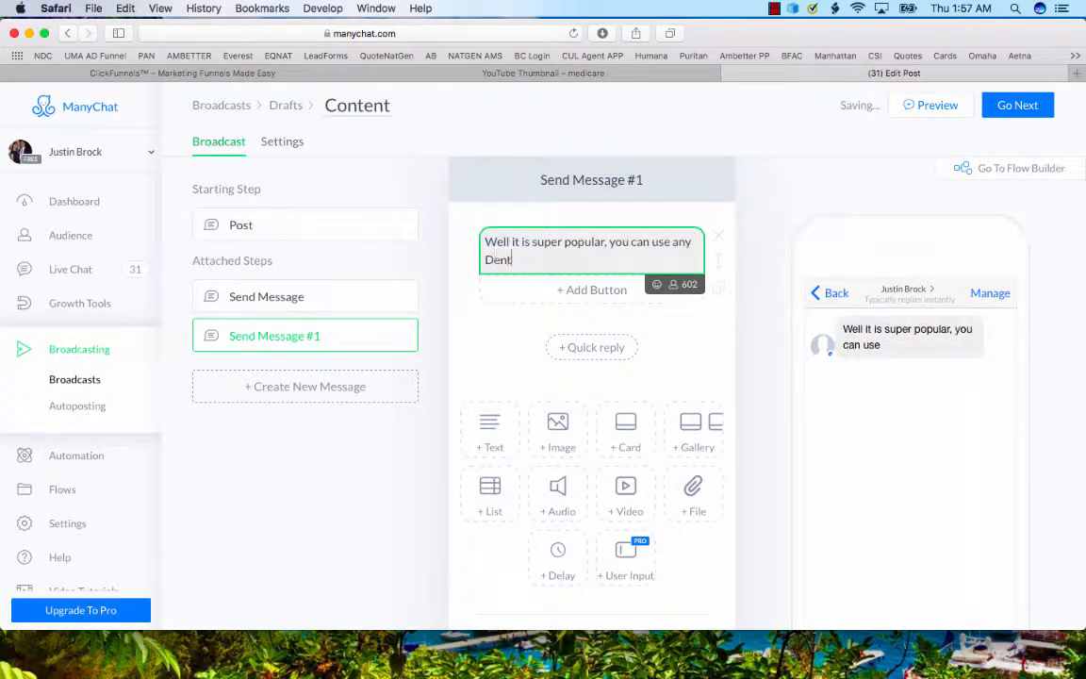
pyautogui.write('ist or Op')
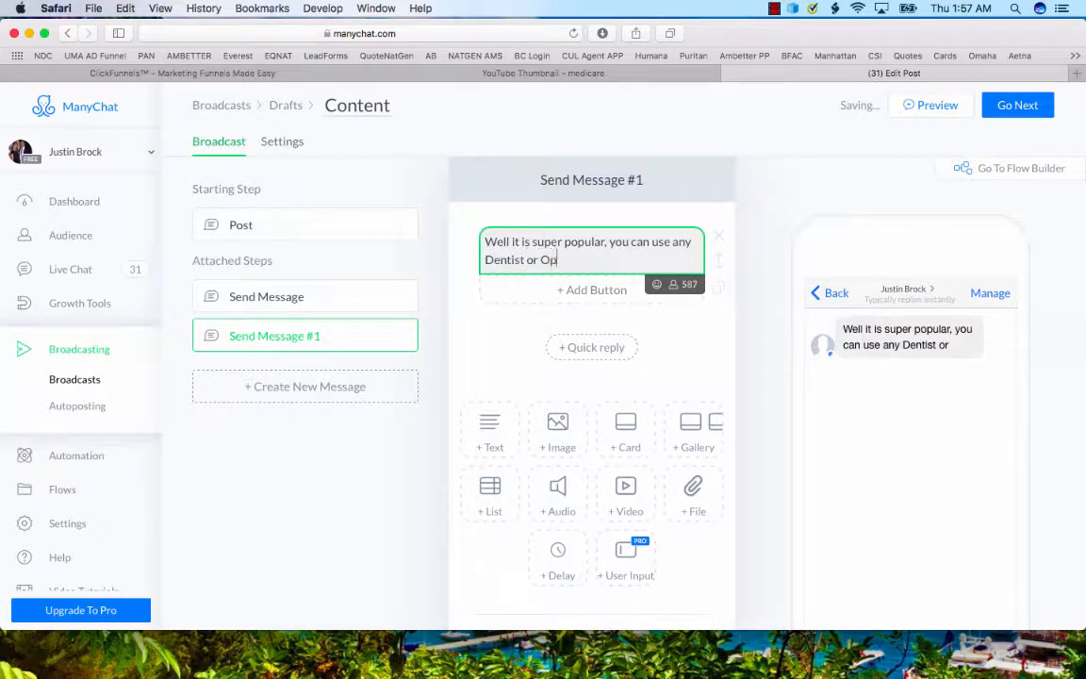
pyautogui.write('tometrist, an')
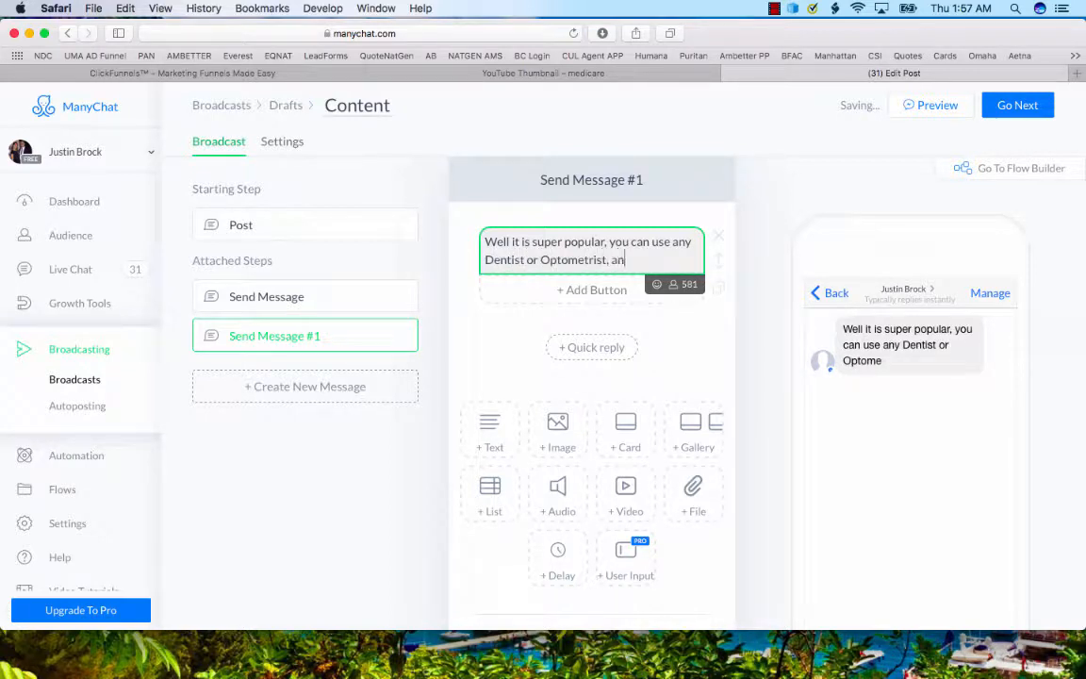
pyautogui.write('d the')
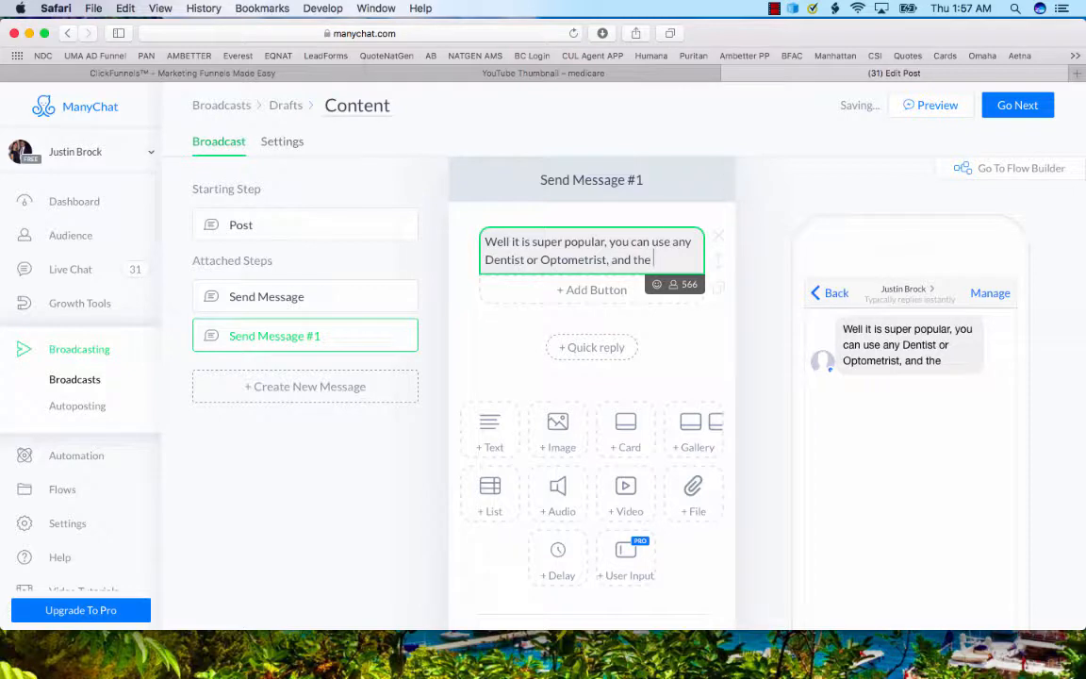
# Replace the comma after "popular" with a period and capitalize "You" to start a new sentence.
pyautogui.click(610, 242)
pyautogui.press('BackSpace')
pyautogui.press('BackSpace')
pyautogui.write('.')
pyautogui.press('Delete')
pyautogui.write('Y')
# Finish the message text in Send Message #1 with "basic benefits start Day 1!" after "and the".
pyautogui.click(653, 259)
pyautogui.write('bas')
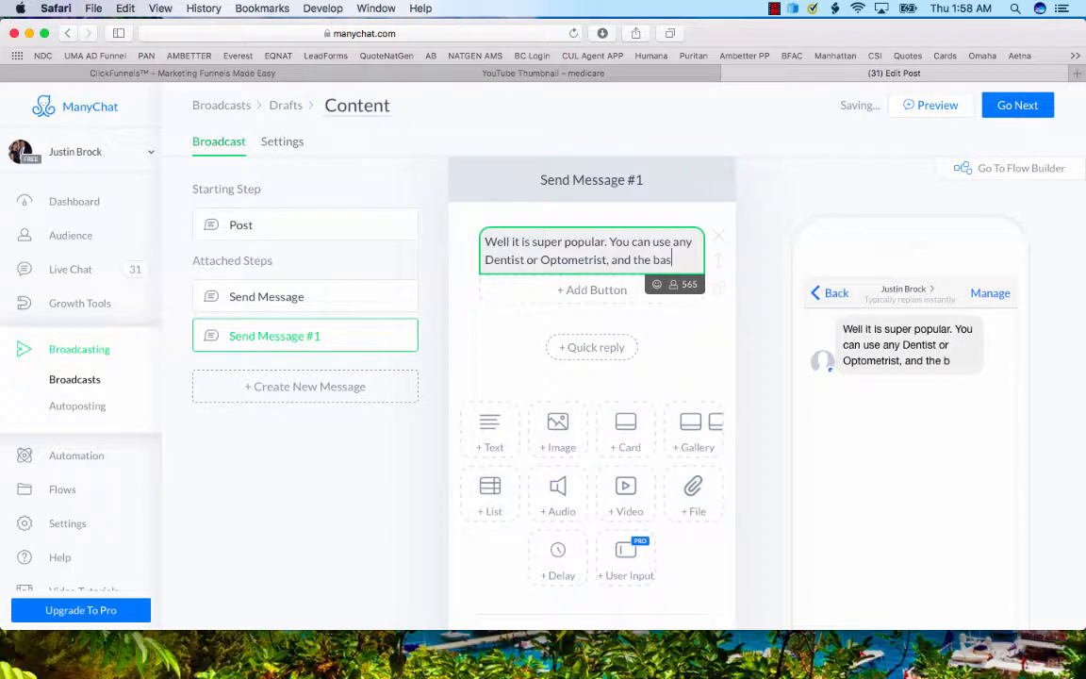
pyautogui.write('ic benefits.s')
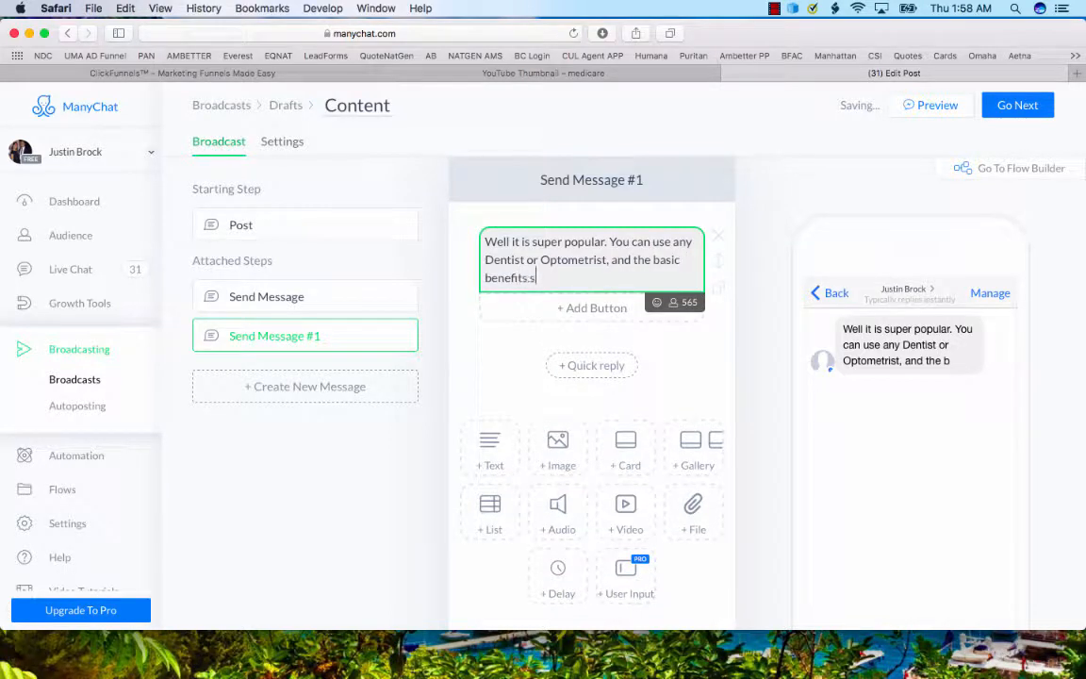
pyautogui.press('BackSpace')
pyautogui.press('BackSpace')
pyautogui.write(' start Day 1')
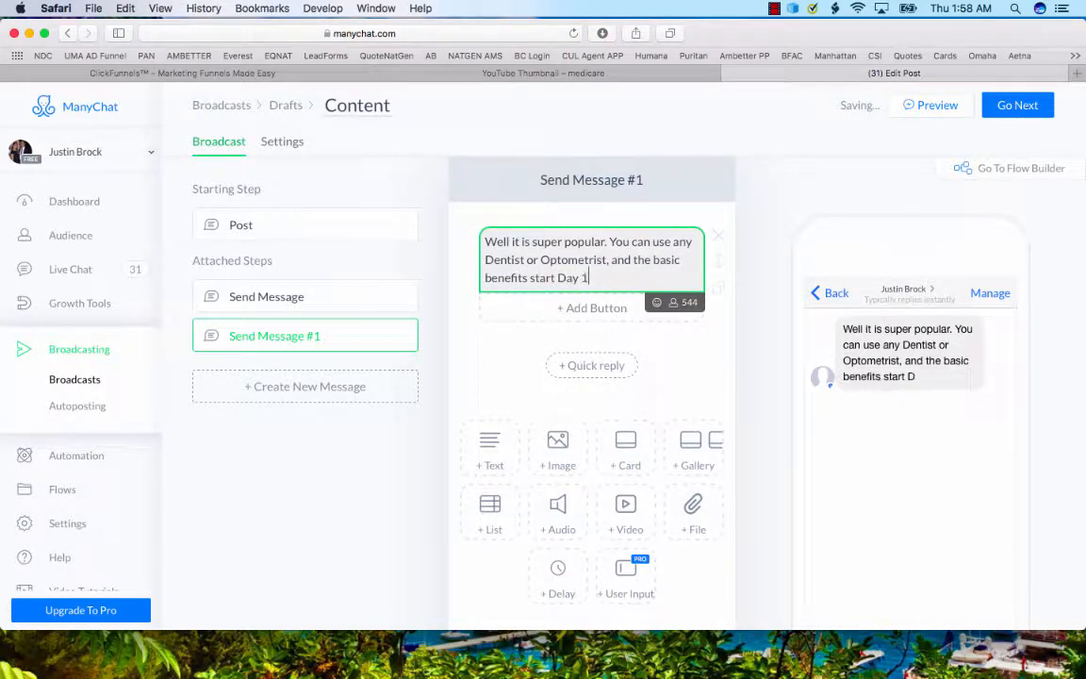
pyautogui.write('!')
pyautogui.click(591, 307)
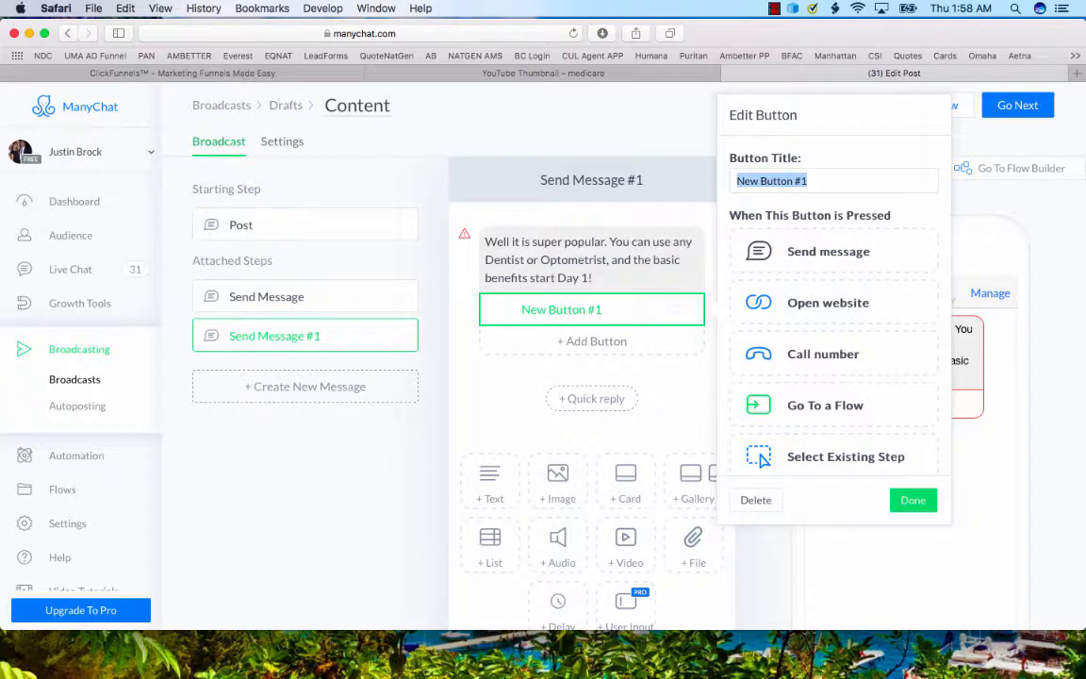
pyautogui.write('T')
pyautogui.press('BackSpace')
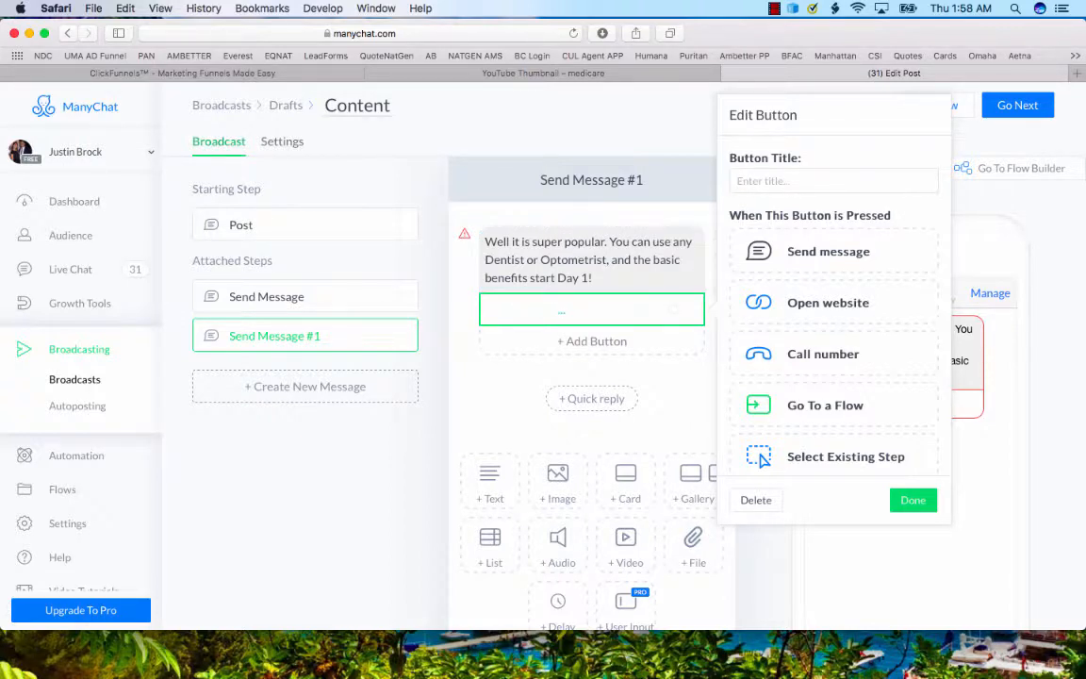
pyautogui.click(673, 309)
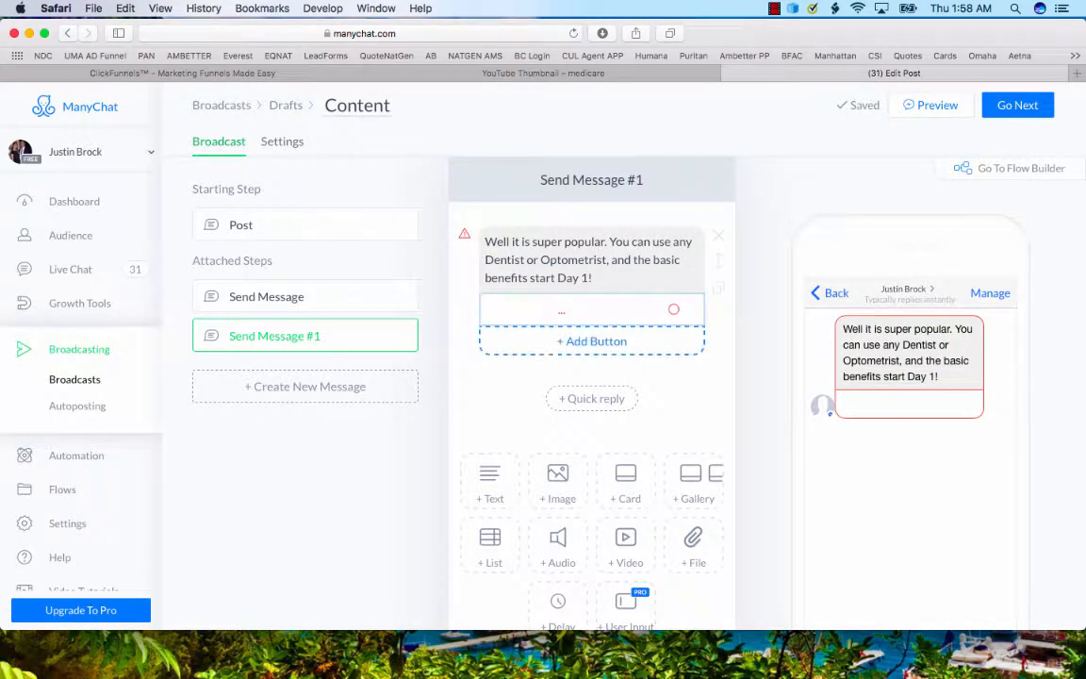
pyautogui.click(592, 309)
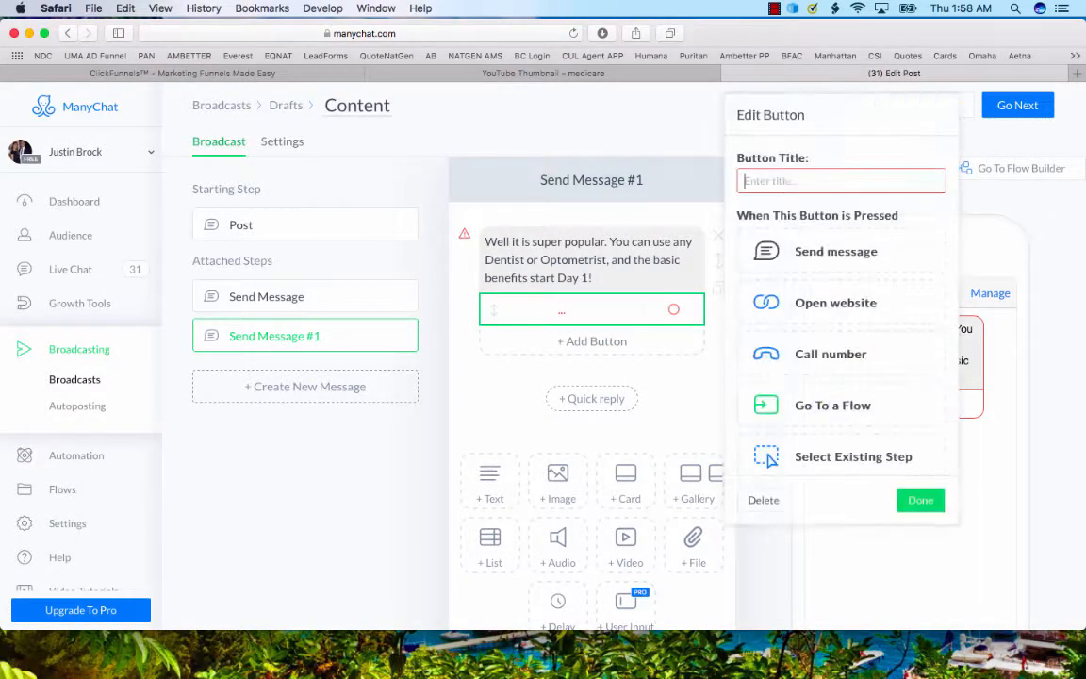
pyautogui.scroll(-2, 841, 382)
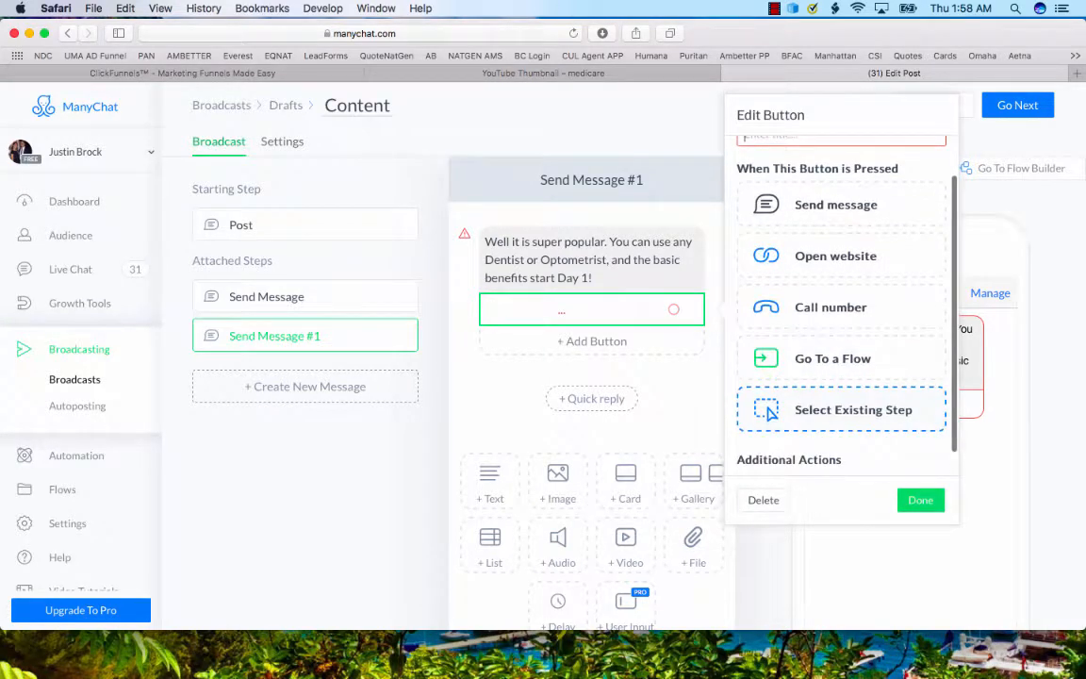
pyautogui.click(763, 501)
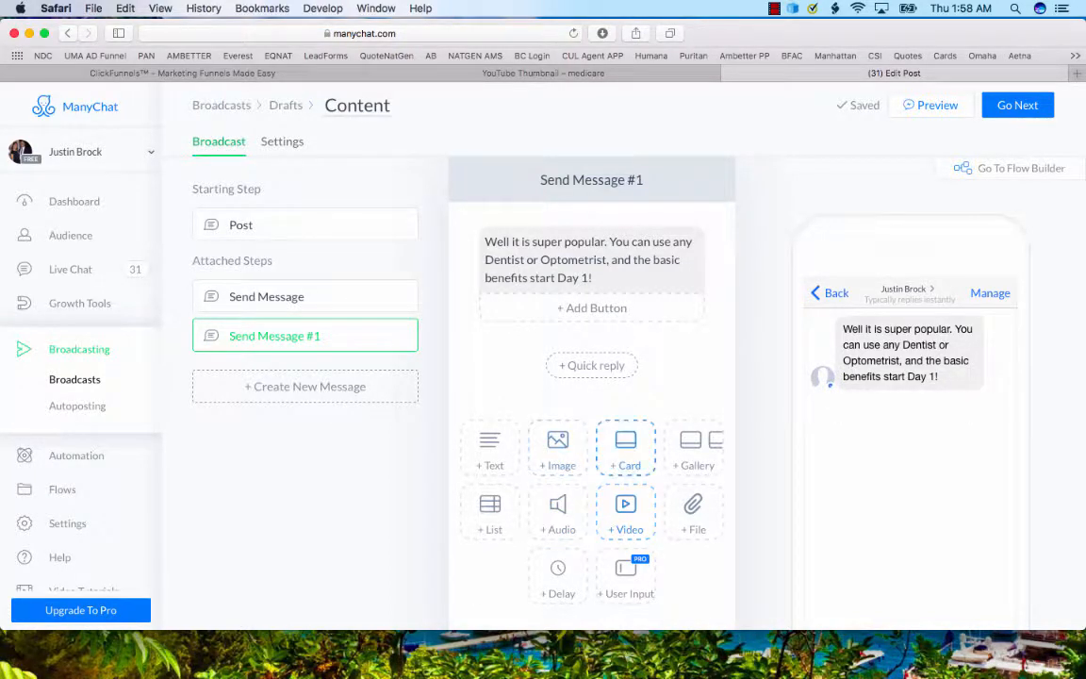
pyautogui.click(558, 448)
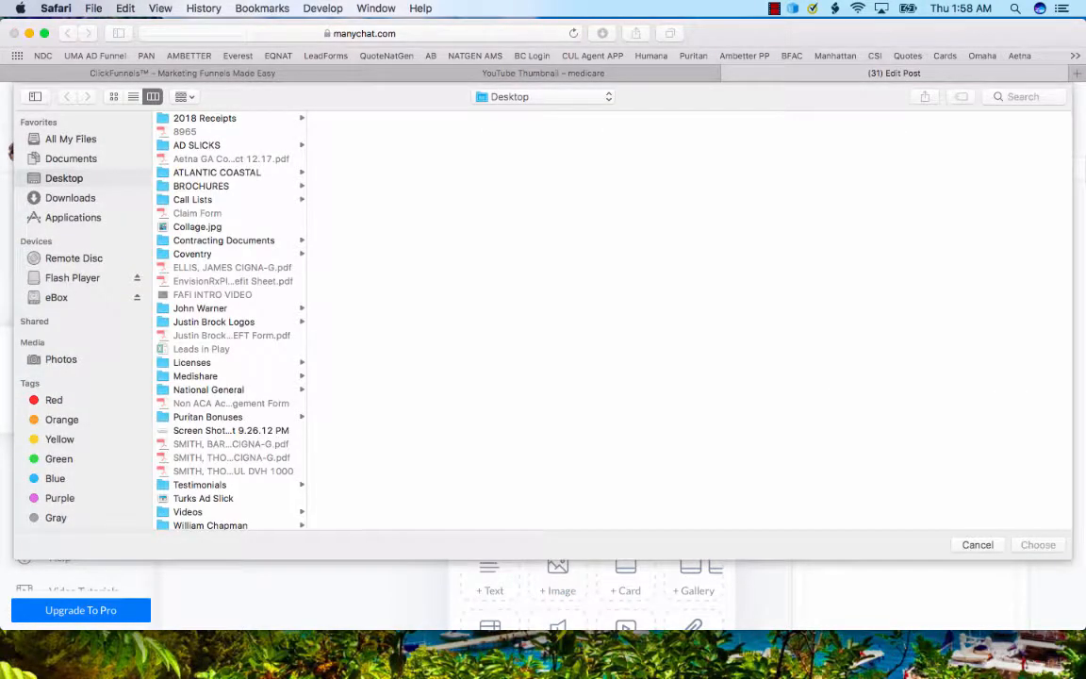
pyautogui.click(978, 545)
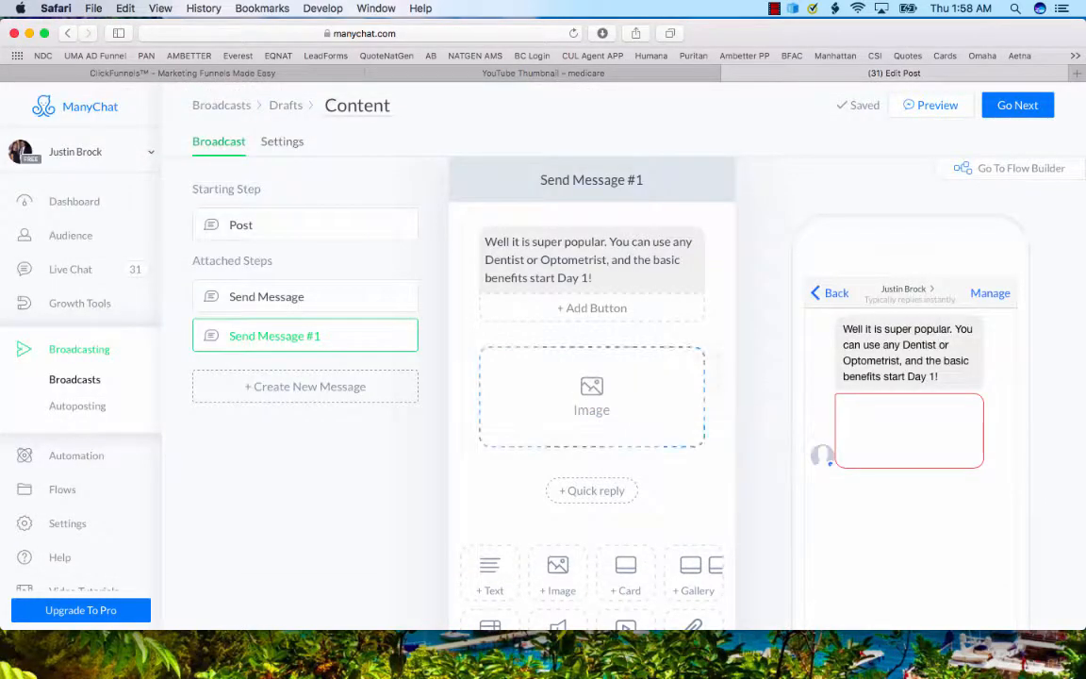
pyautogui.click(718, 354)
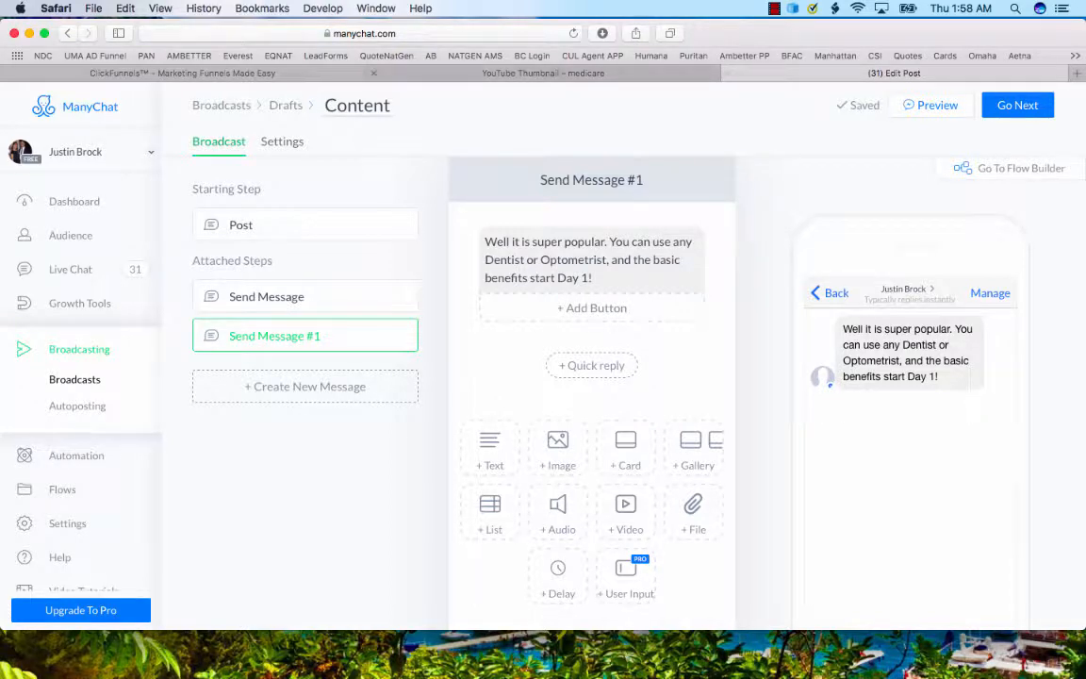
# Leave the broadcast draft and open the Growth Tools overview.
pyautogui.click(543, 74)
pyautogui.click(894, 74)
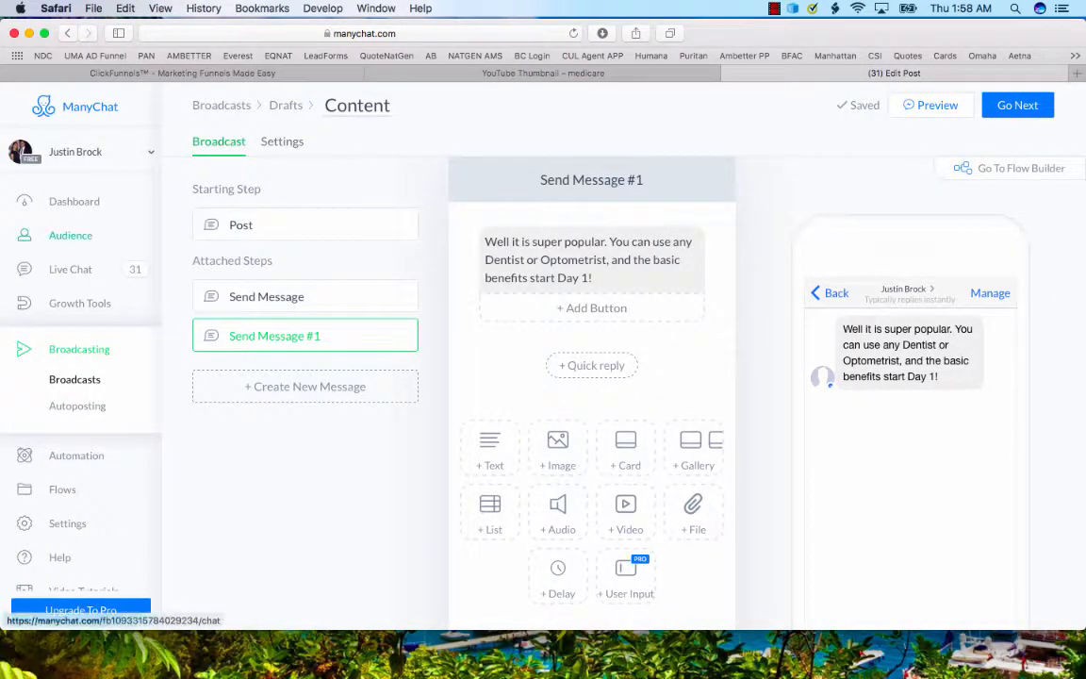
pyautogui.click(80, 303)
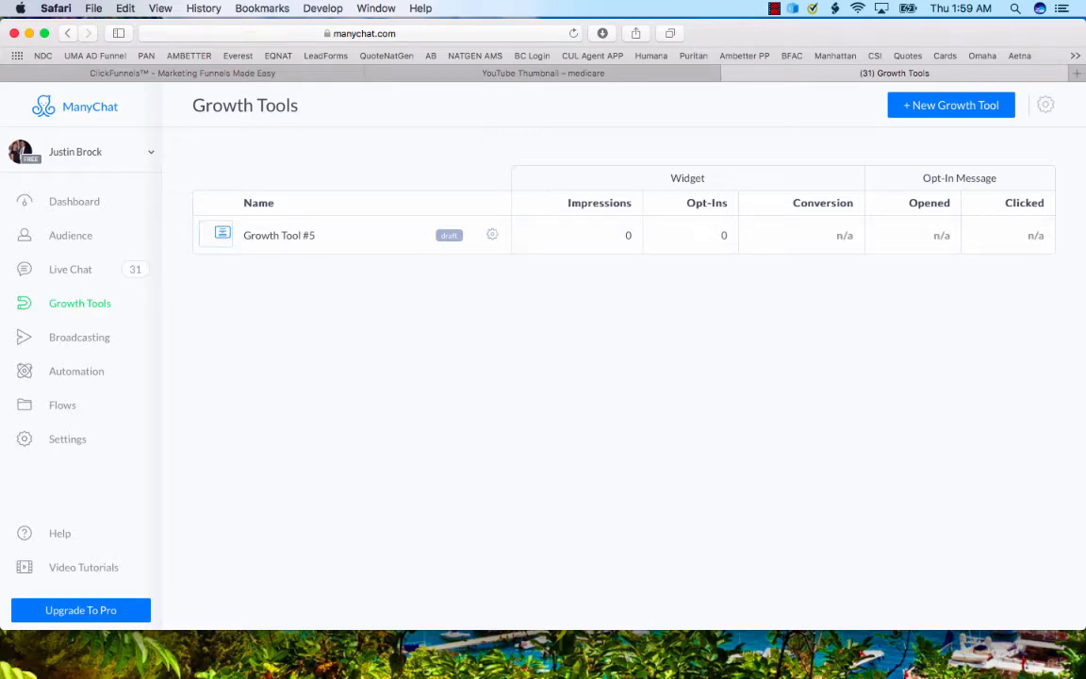
pyautogui.click(774, 9)
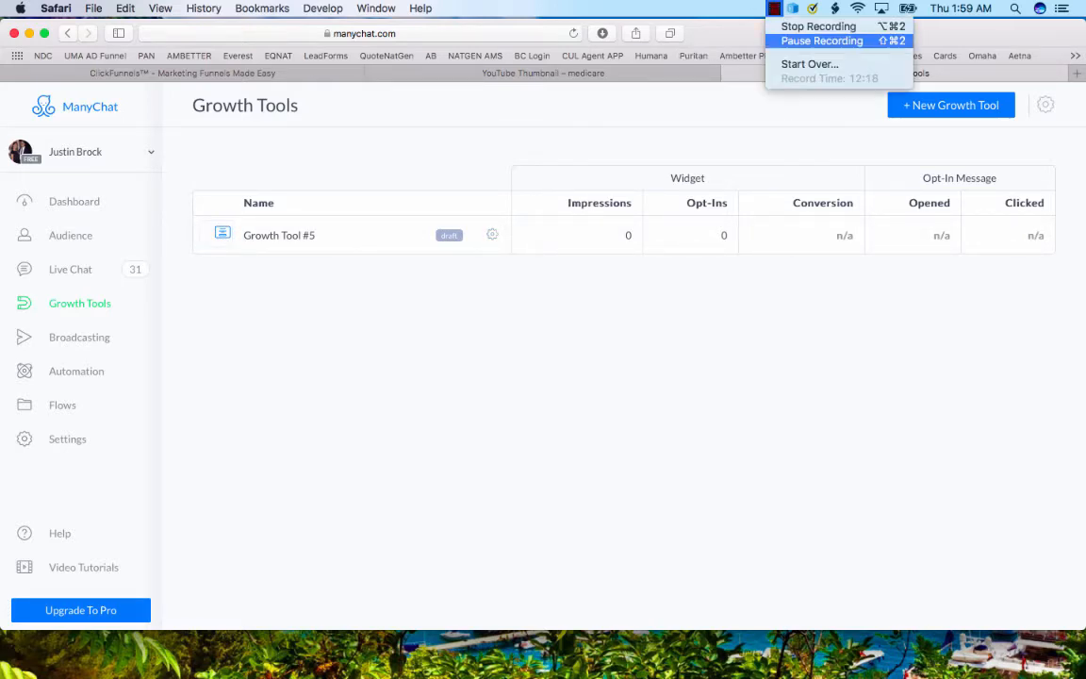